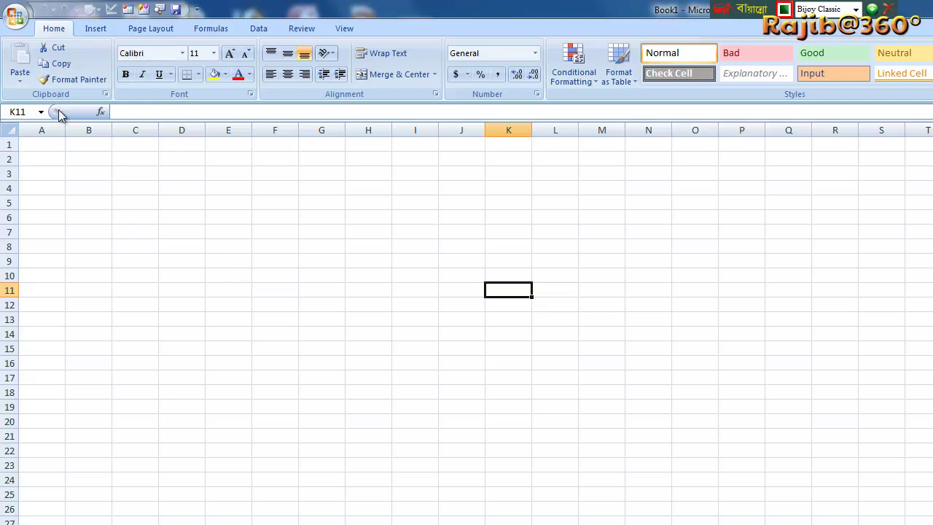
Set the page margins to Narrow and the page orientation to Landscape
left_click(140, 29)
left_click(120, 73)
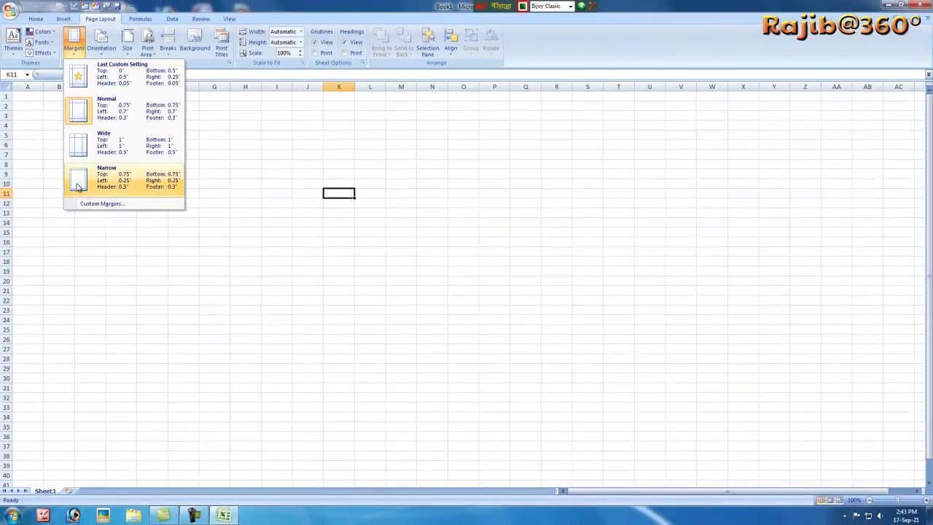
left_click(78, 187)
left_click(101, 43)
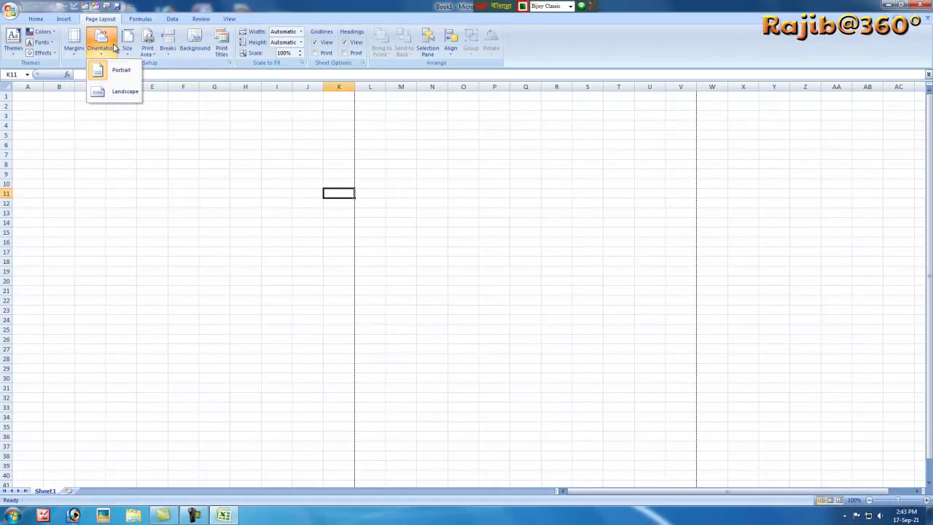
left_click(125, 97)
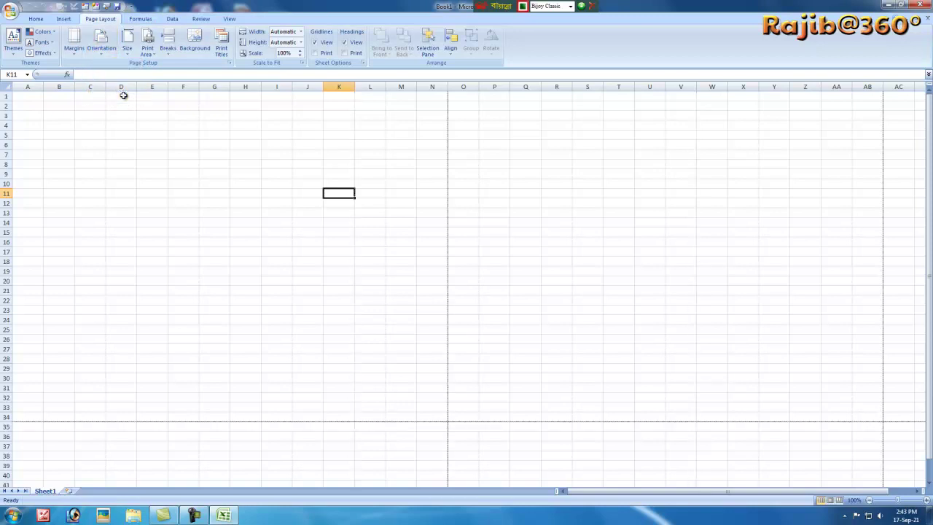
Set the paper size to a sheet longer than Letter but of the same width
left_click(126, 42)
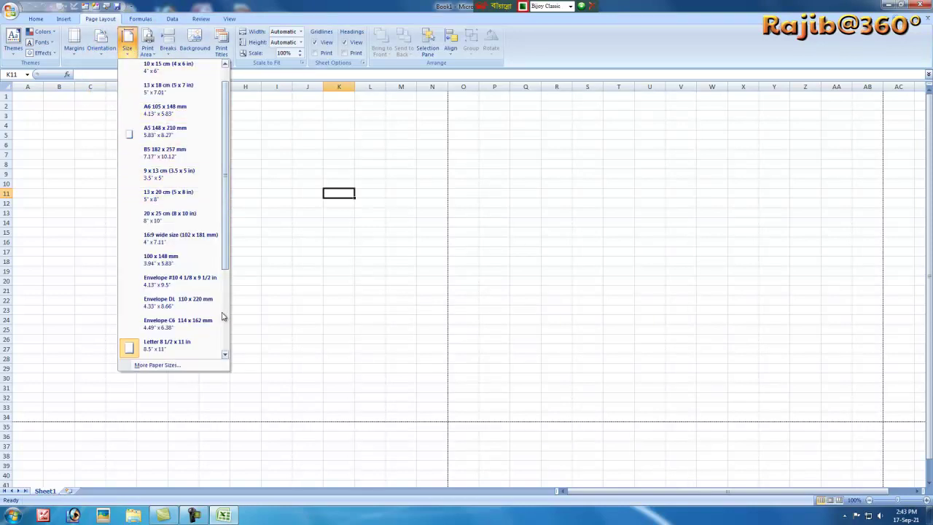
left_click(191, 345)
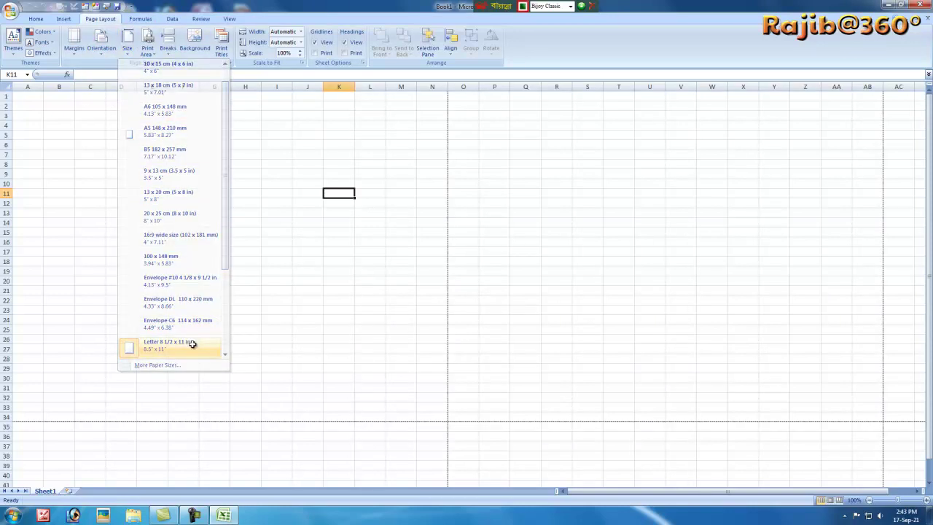
left_click(126, 42)
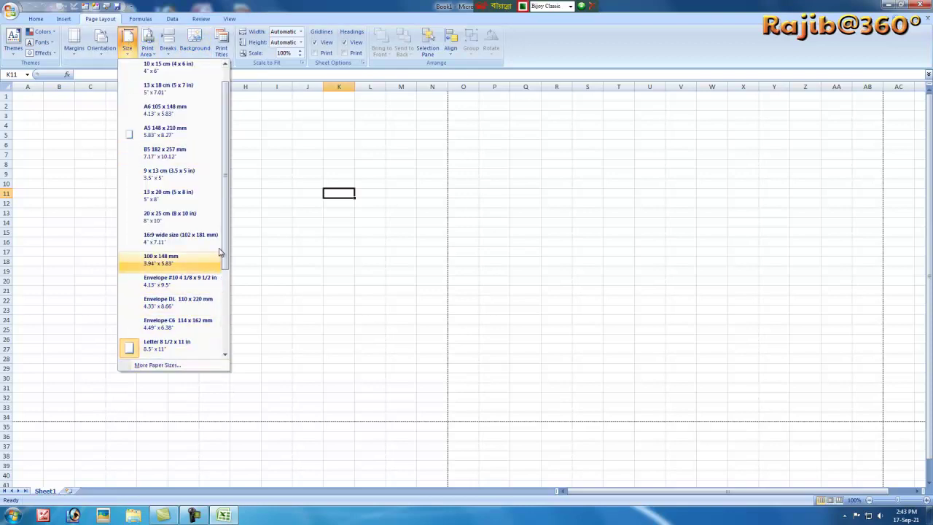
scroll(221, 252, "down", 1)
left_click(182, 297)
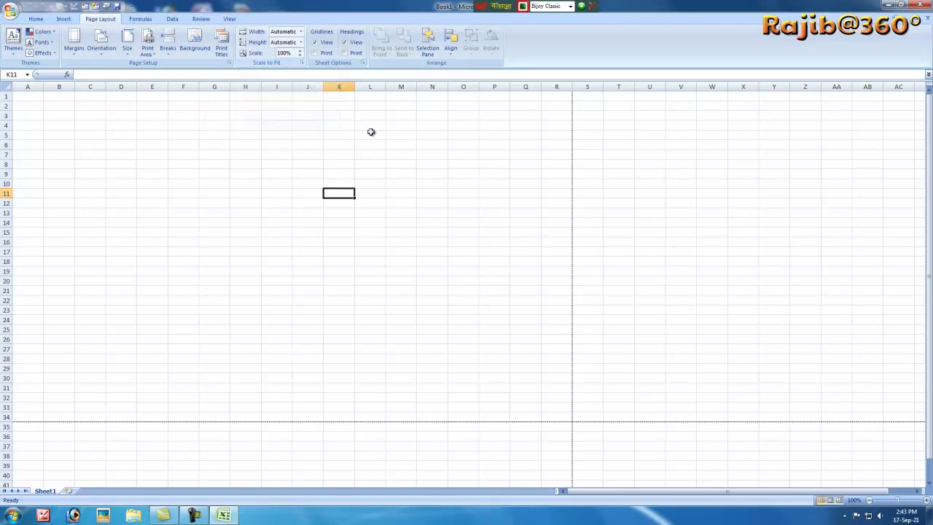
Reduce the print scale to 80% and check where the page boundaries fall
left_click(299, 56)
left_click(300, 56)
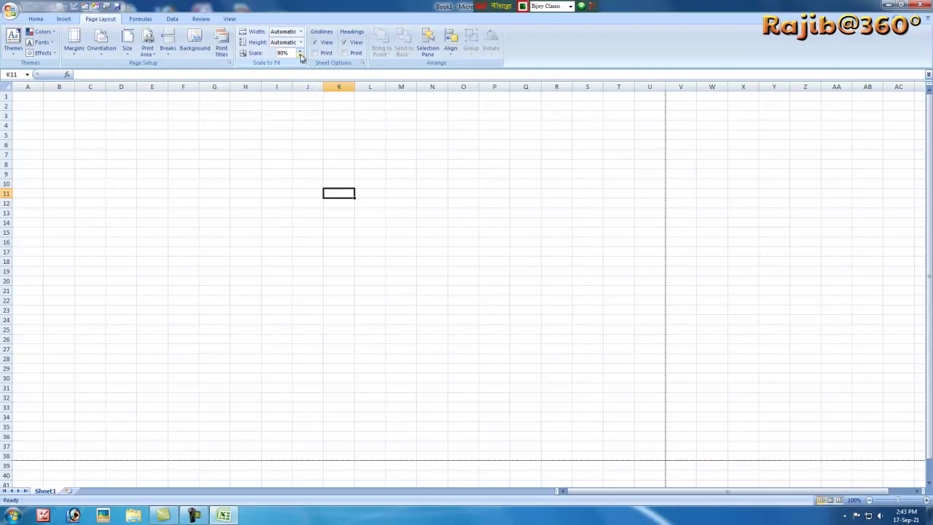
left_click(300, 56)
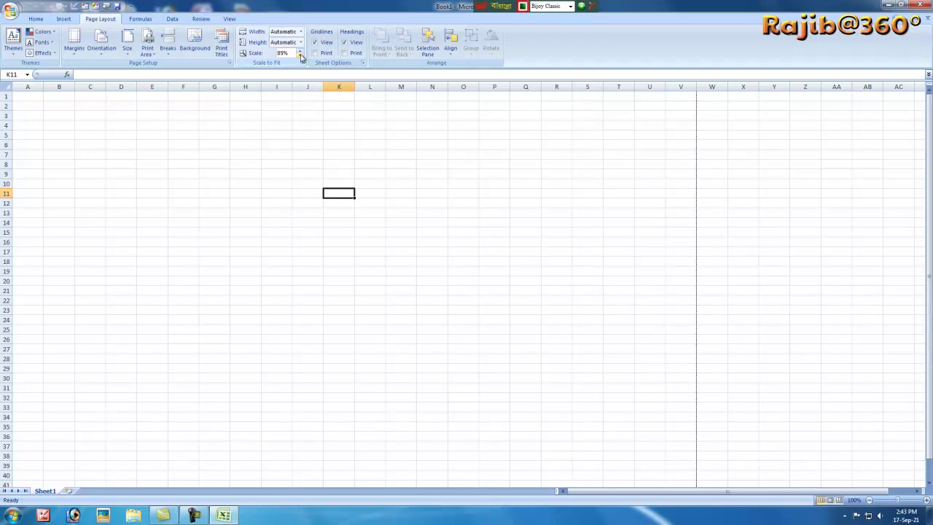
left_click(300, 57)
left_click(618, 290)
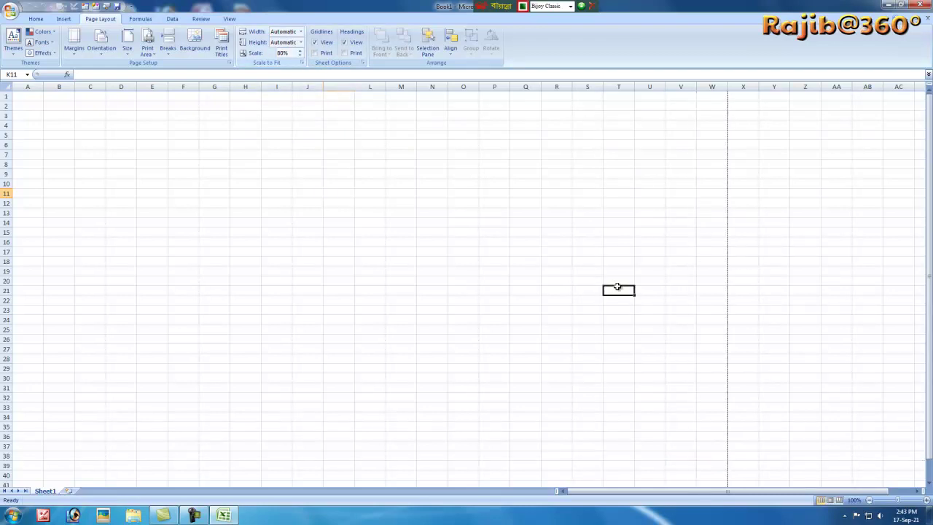
scroll(569, 427, "down", 2)
scroll(569, 427, "up", 2)
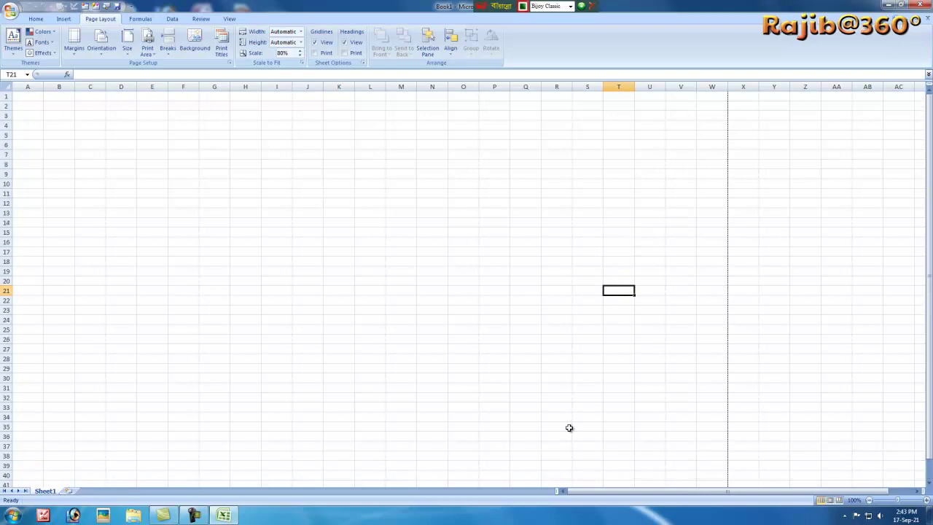
Fill the whole first page, cells A1:W43, with white
left_click_drag(20, 97, 711, 389)
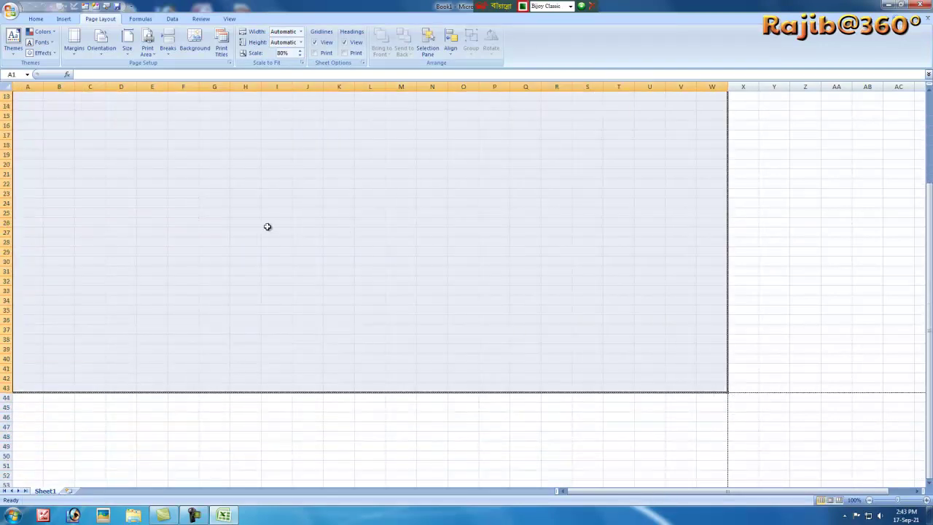
scroll(267, 225, "up", 4)
left_click(63, 19)
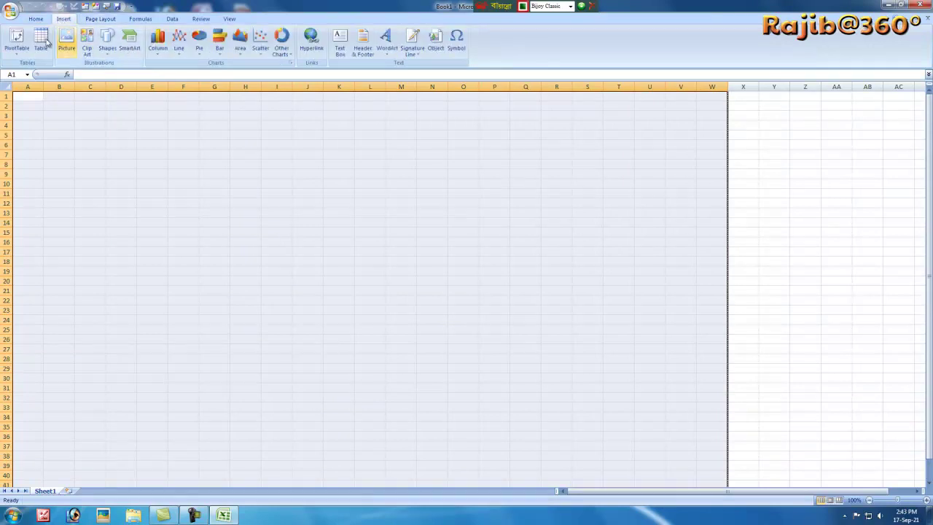
left_click(38, 19)
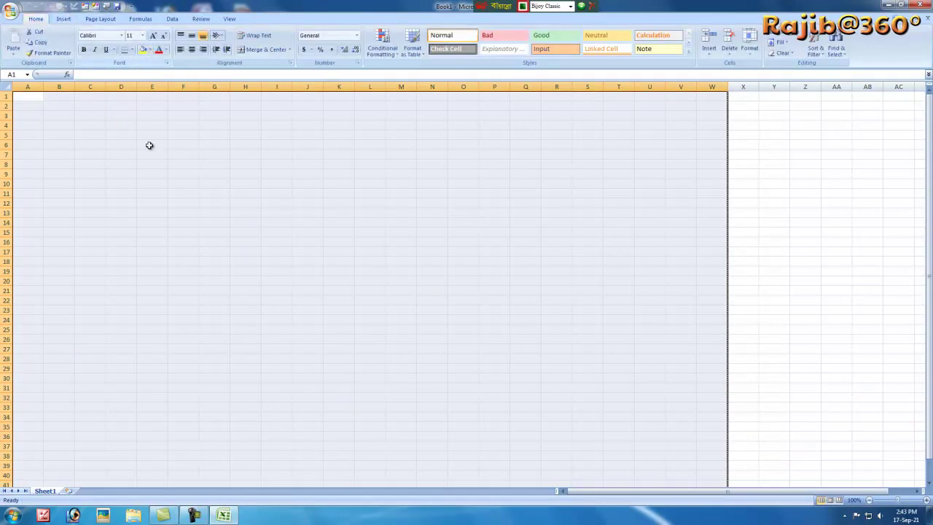
left_click(149, 51)
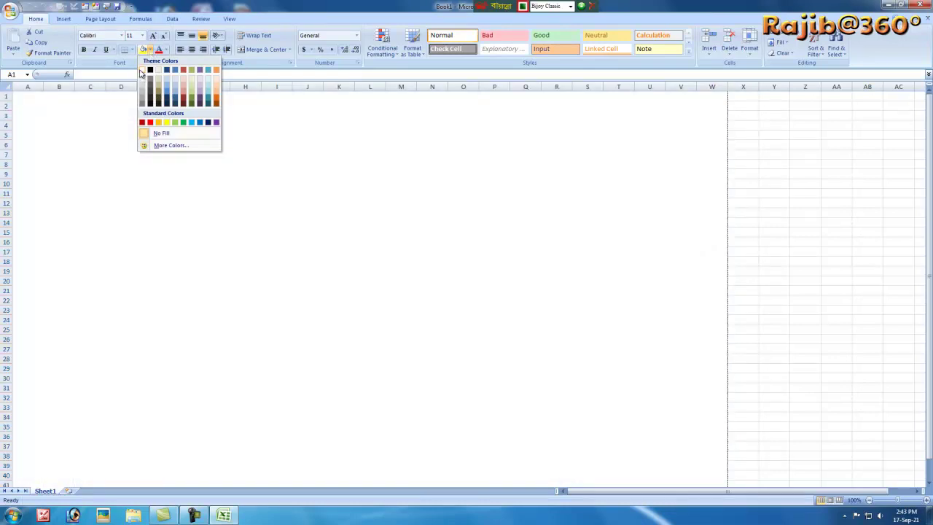
left_click(142, 71)
left_click(536, 194)
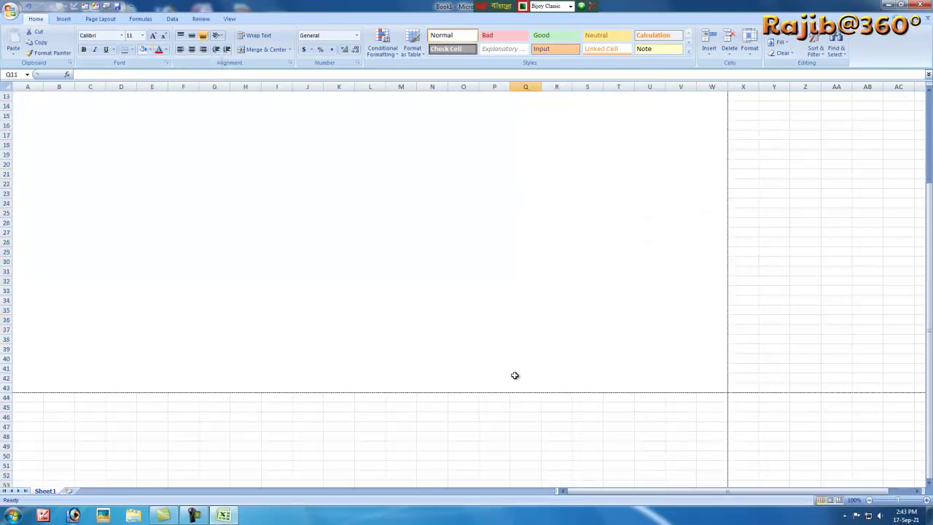
Show the sheet in Page Break Preview at 100% zoom
left_click(229, 19)
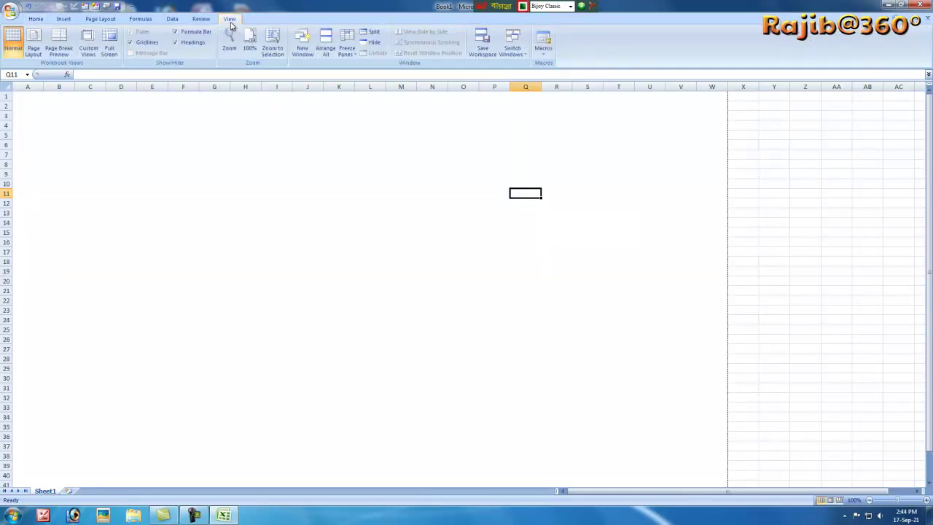
left_click(58, 48)
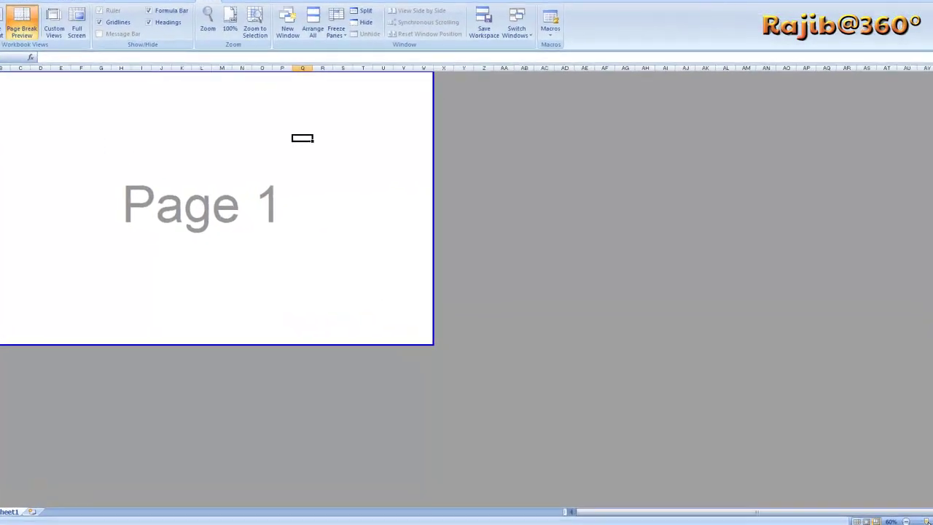
left_click_drag(927, 522, 932, 522)
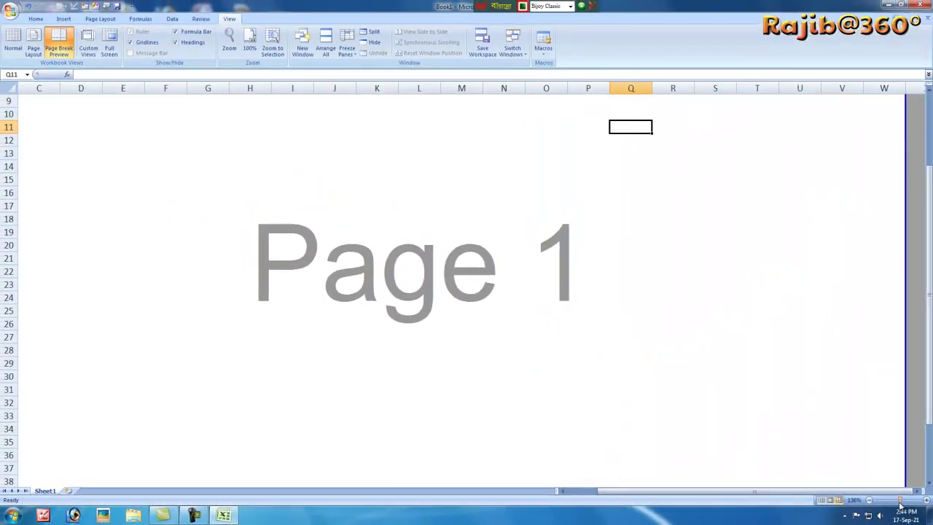
left_click(370, 232)
scroll(358, 235, "down", 3)
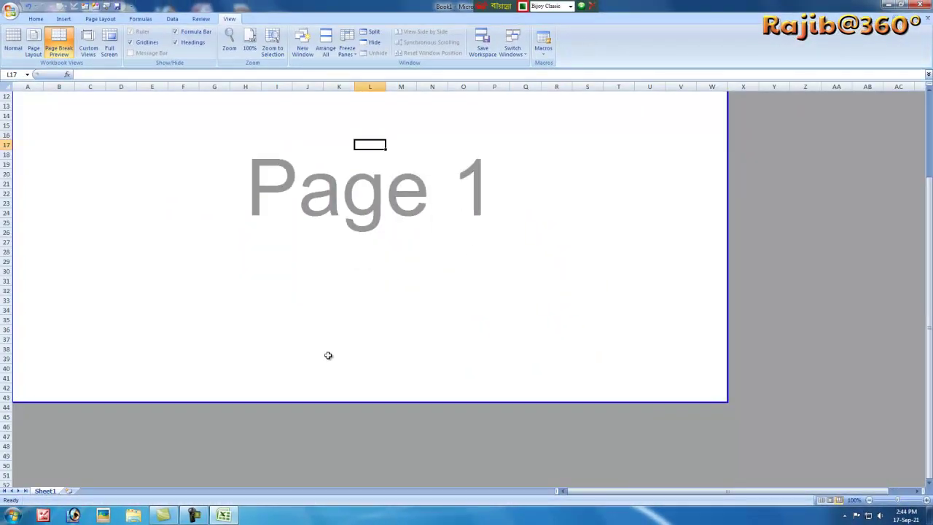
scroll(327, 354, "up", 4)
Move the print area's left border to the start of column D and its right border to the end of column AA
left_click(10, 252)
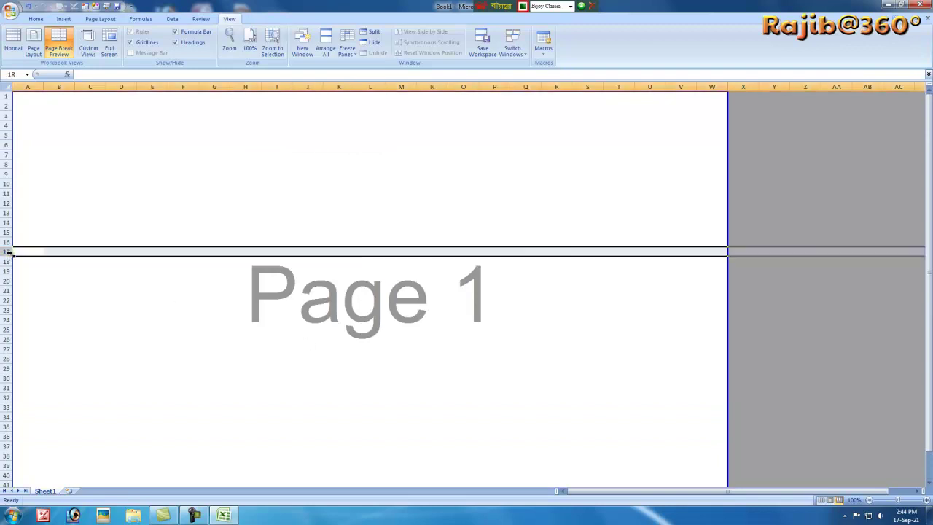
left_click(16, 251)
left_click(127, 251)
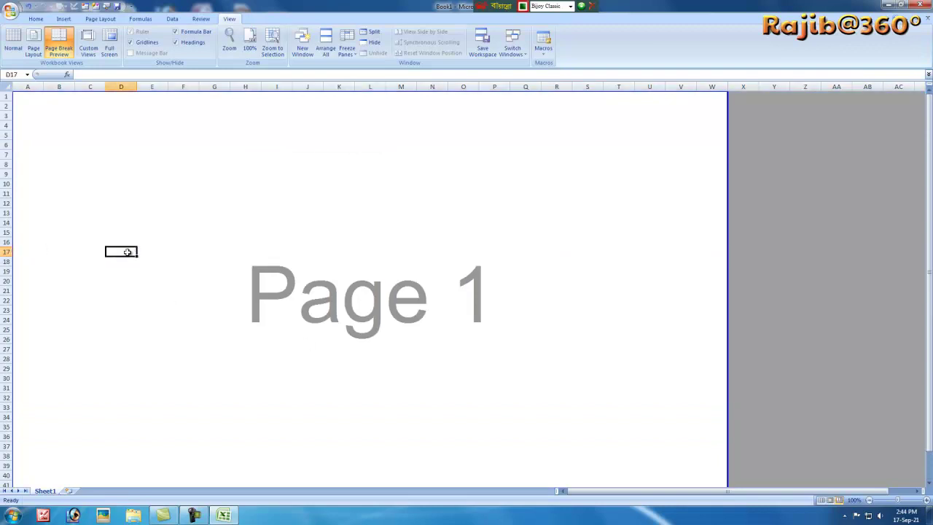
left_click_drag(15, 251, 106, 252)
left_click_drag(729, 250, 851, 261)
left_click(713, 203)
Delete column AA, which lies beyond the first page's break
left_click(834, 87)
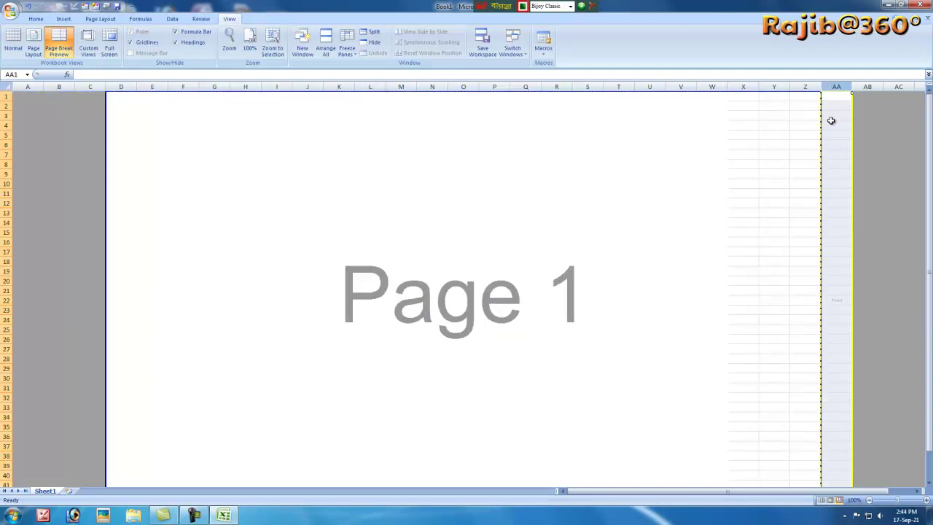
right_click(831, 119)
left_click(847, 183)
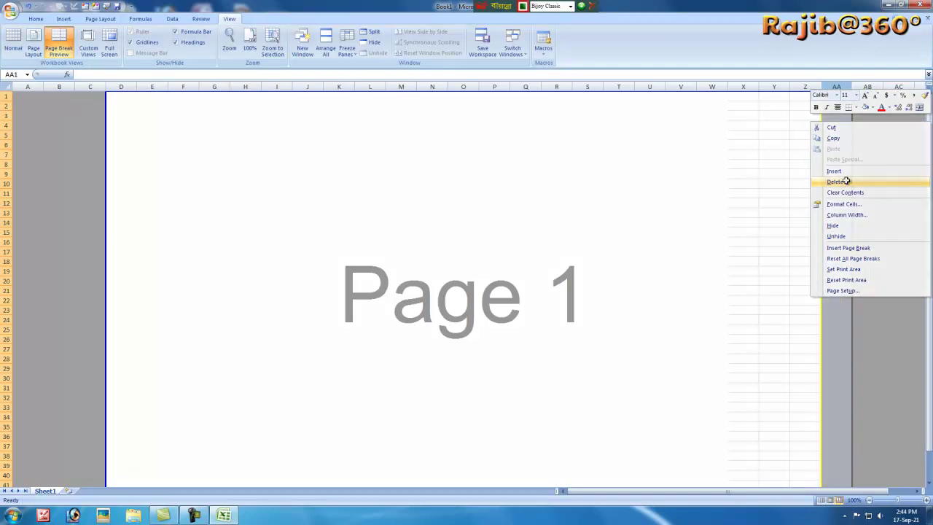
left_click(573, 192)
Fill the entire print area, D1:Z43, with white
left_click_drag(116, 97, 809, 513)
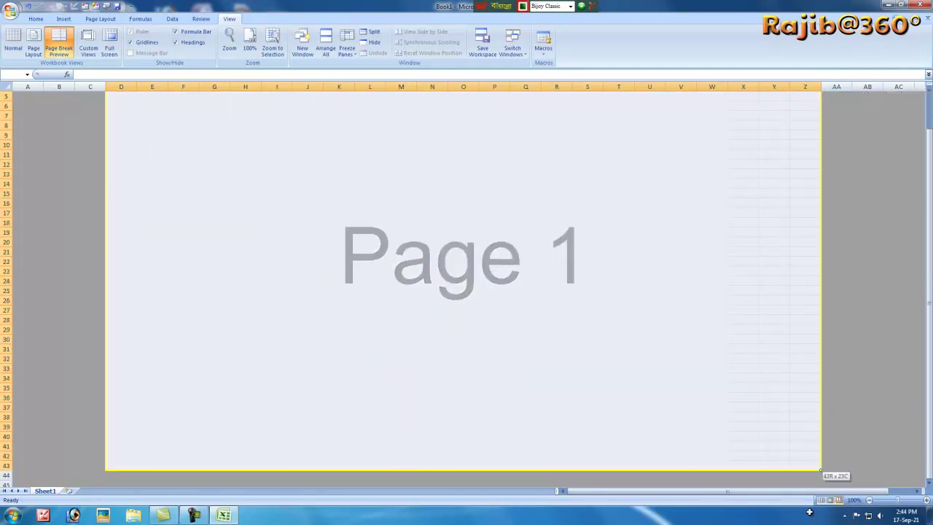
left_click_drag(794, 464, 795, 465)
left_click(36, 18)
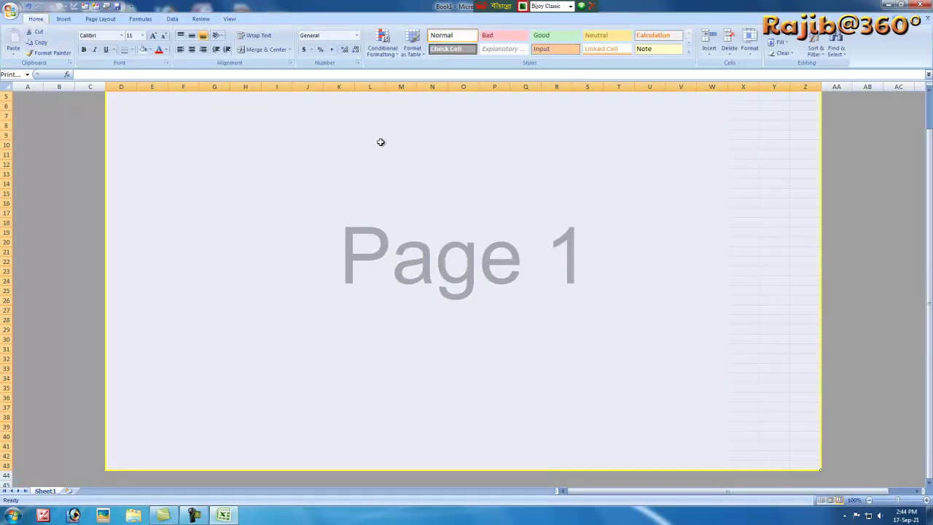
left_click(143, 50)
left_click(639, 195)
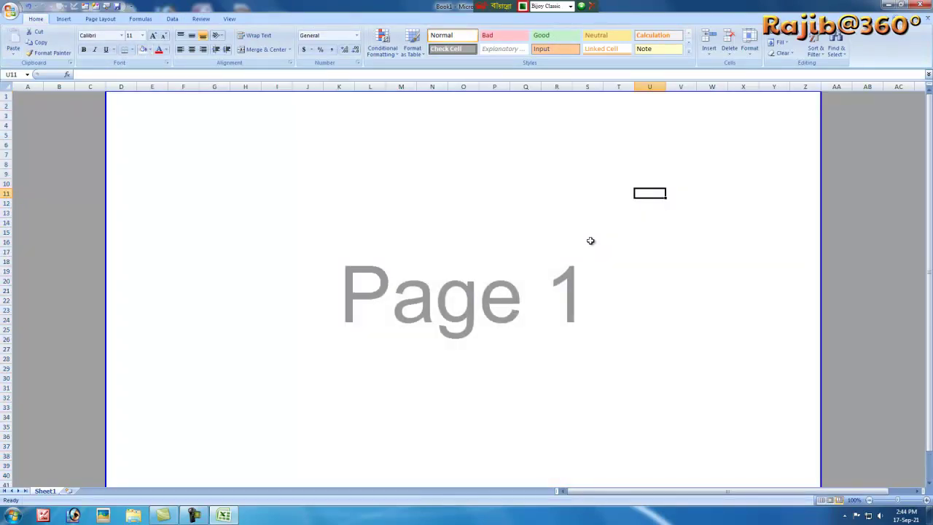
left_click_drag(115, 97, 796, 99)
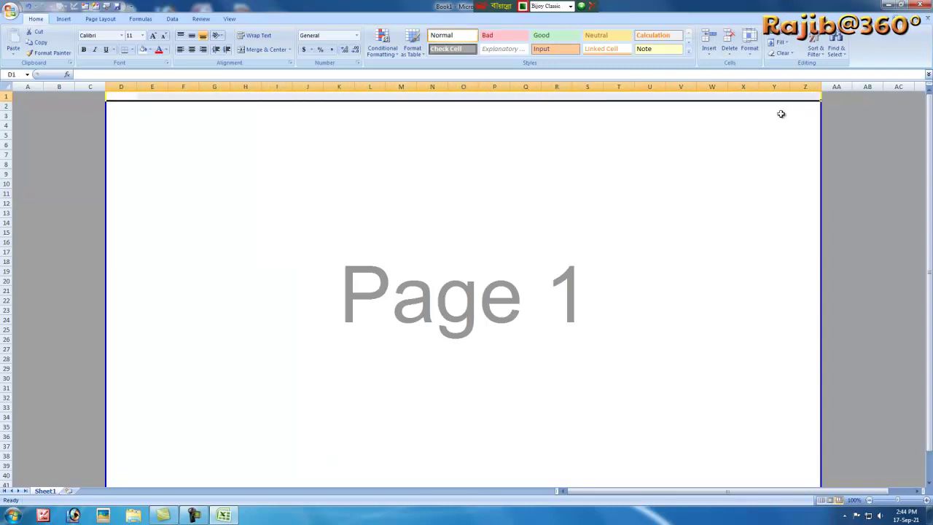
left_click(591, 227)
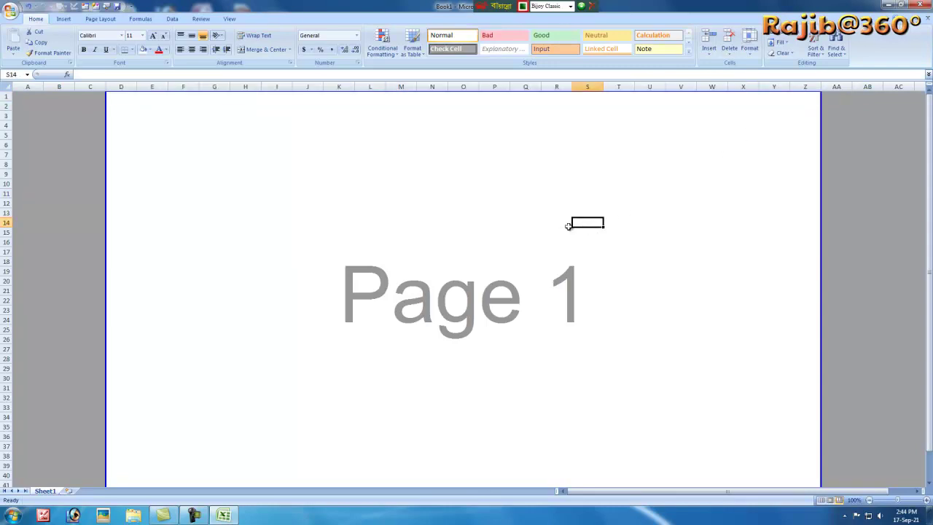
left_click(289, 155)
Merge and center cells D1:Z1 across the page's first row
left_click_drag(122, 103, 795, 95)
left_click(263, 48)
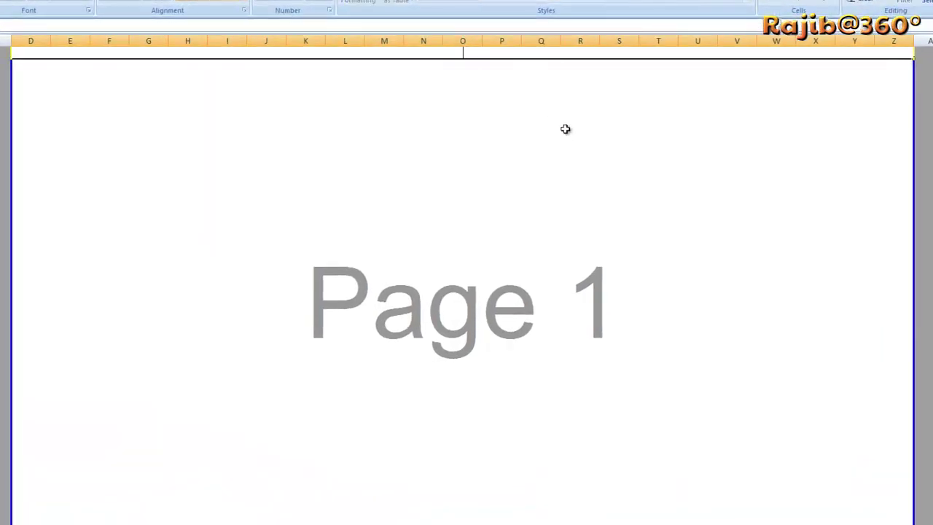
left_click(400, 163)
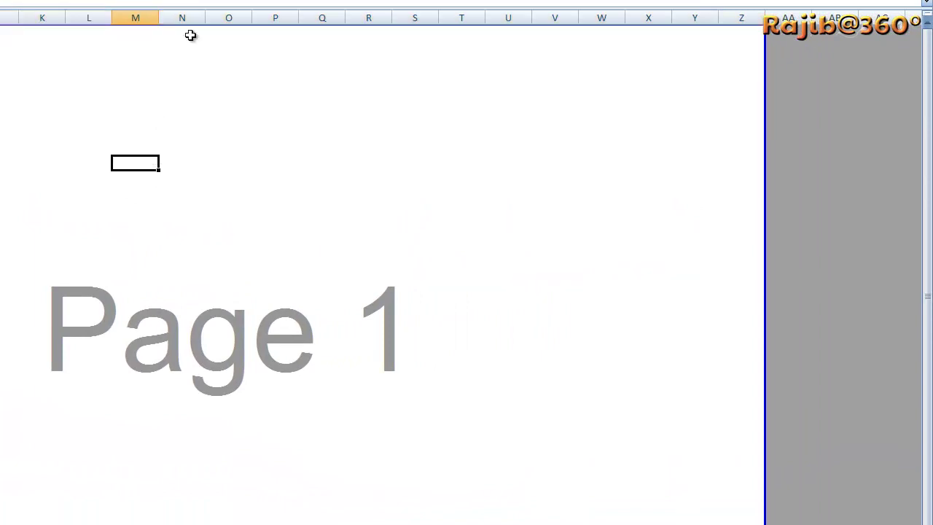
Enter the heading "XY COMPANY" in the merged cell of row 1
left_click(190, 35)
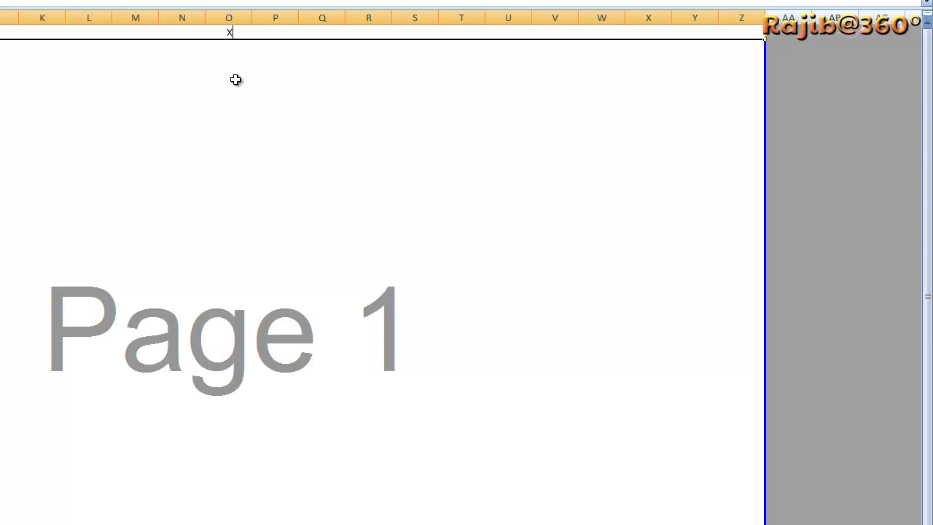
type("XY COMPANY")
key("Return")
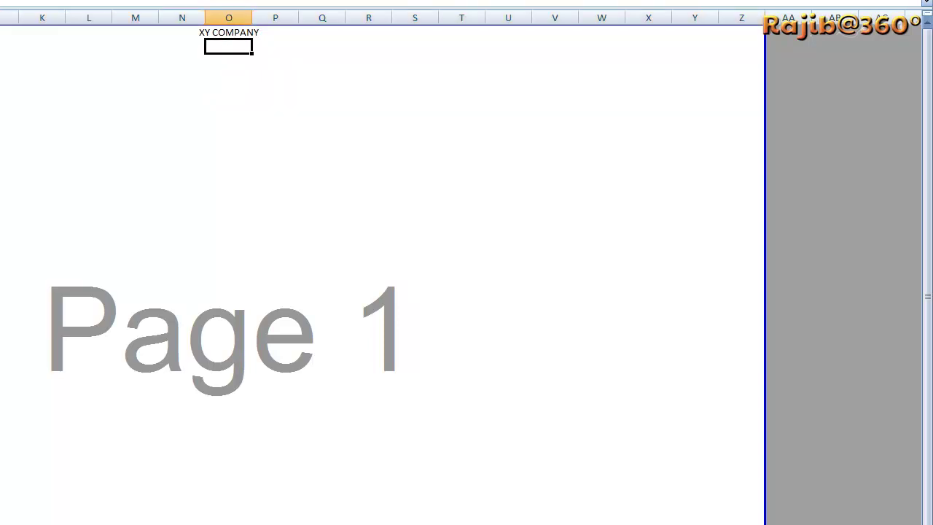
Merge and center cells D2:Z2 below the company heading and enter "Savar, Dhaka" there
left_click_drag(219, 44, 734, 47)
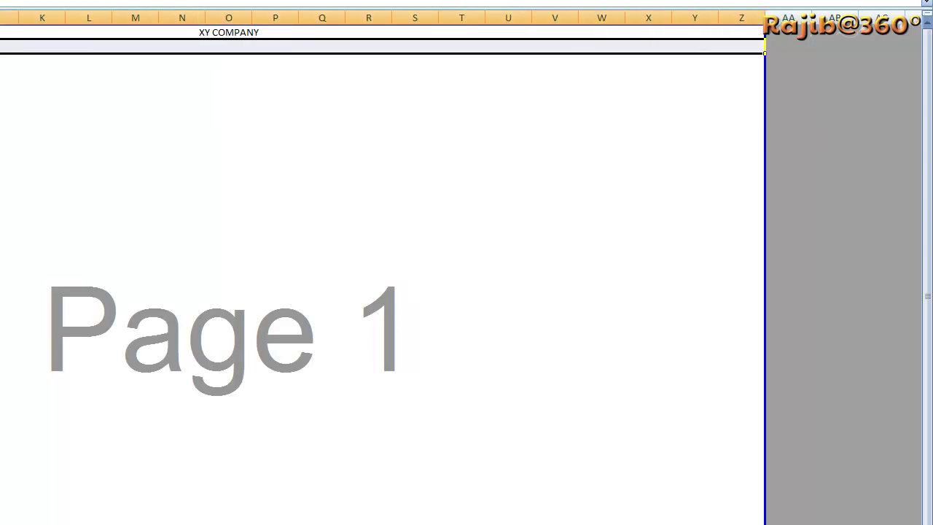
left_click(24, 1)
double_click(233, 45)
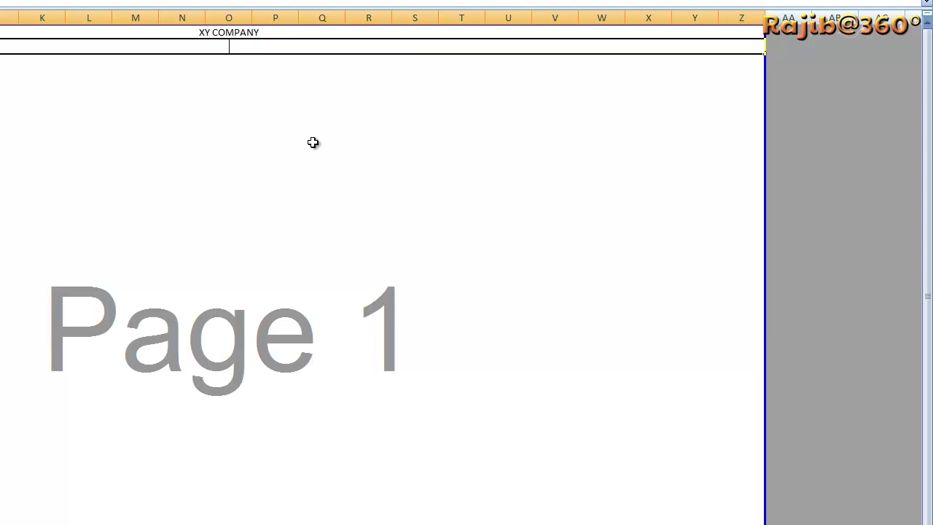
type("Savar, Dhaka")
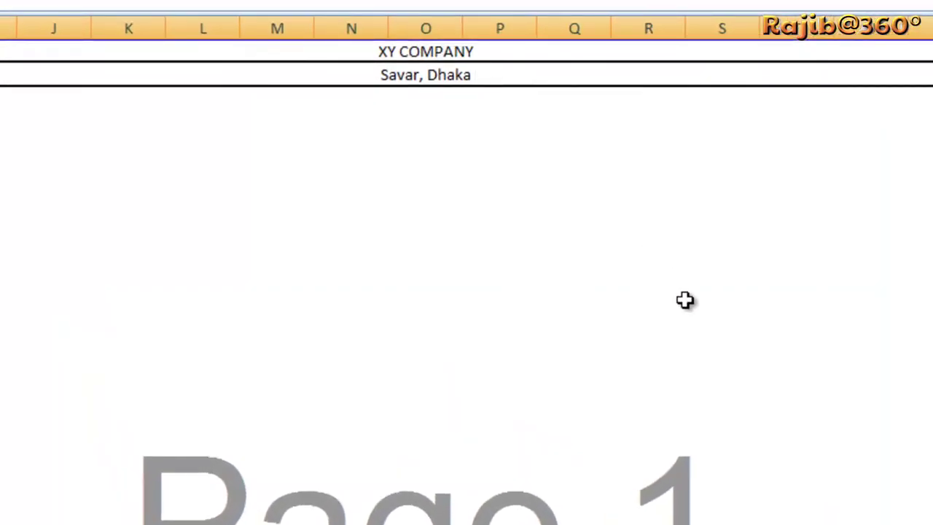
left_click(411, 239)
left_click(544, 81)
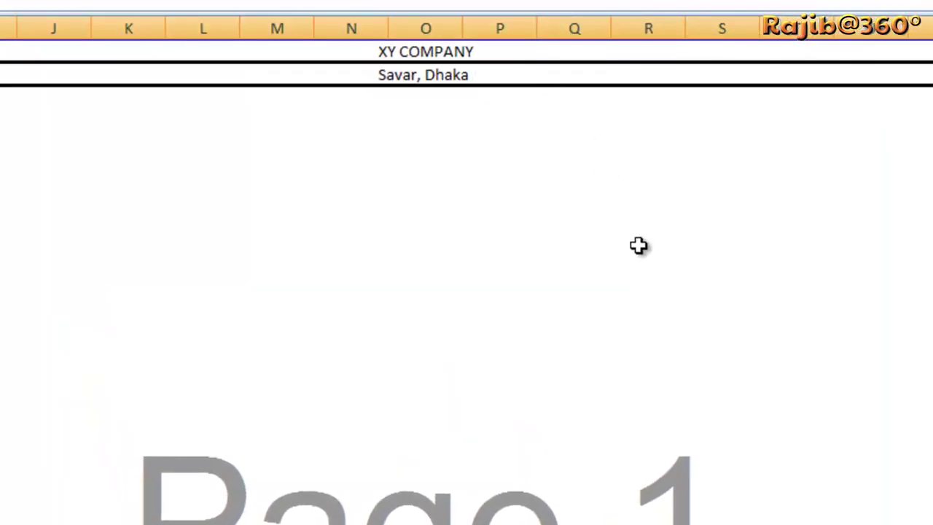
left_click(640, 240)
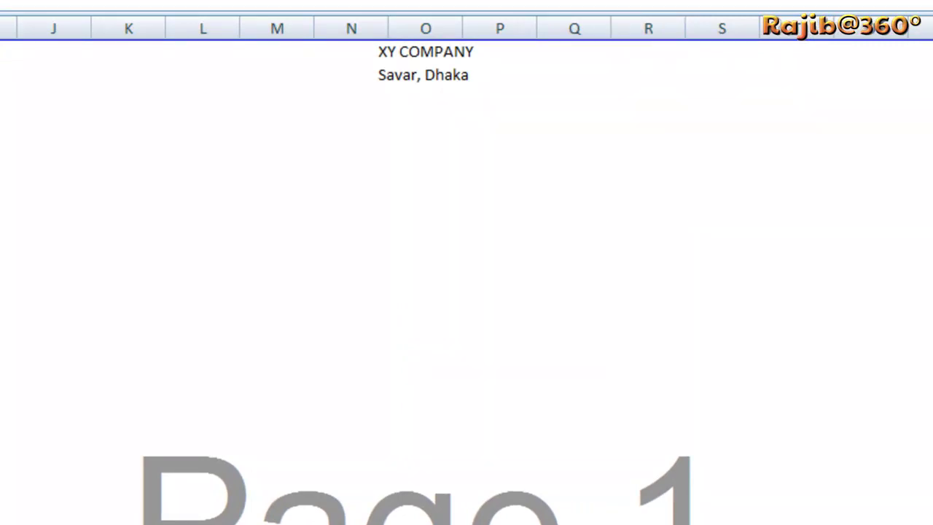
Apply all borders to cells D5:Z18 to form the table grid across the page
left_click_drag(11, 143, 929, 144)
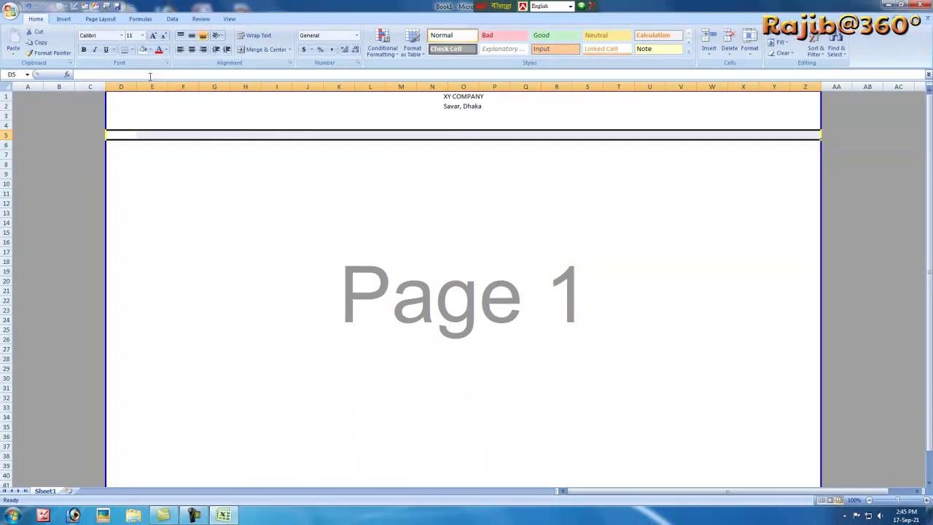
left_click(167, 156)
left_click_drag(109, 136, 798, 259)
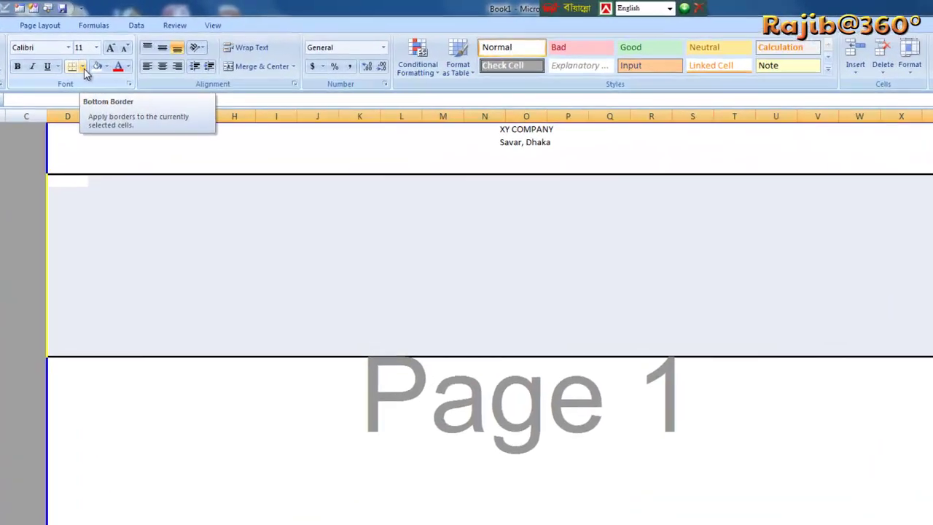
left_click(134, 54)
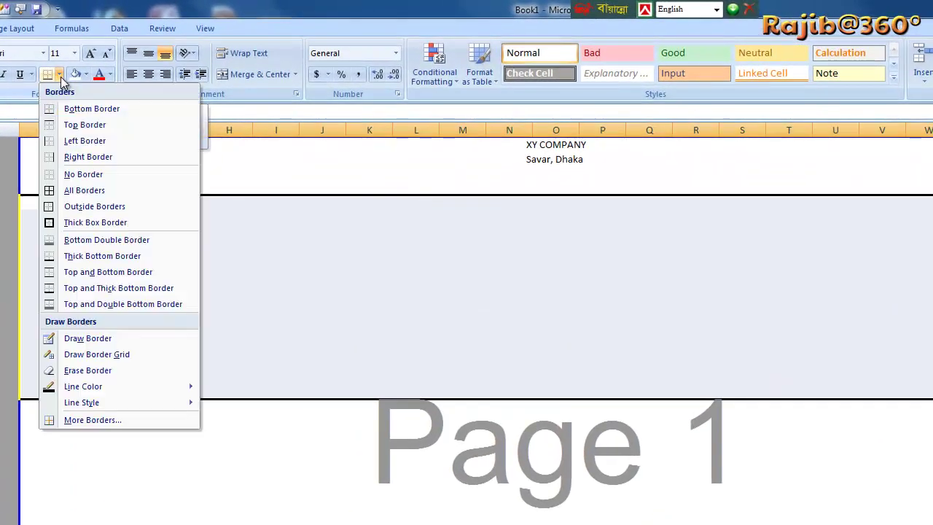
left_click(49, 194)
left_click(742, 519)
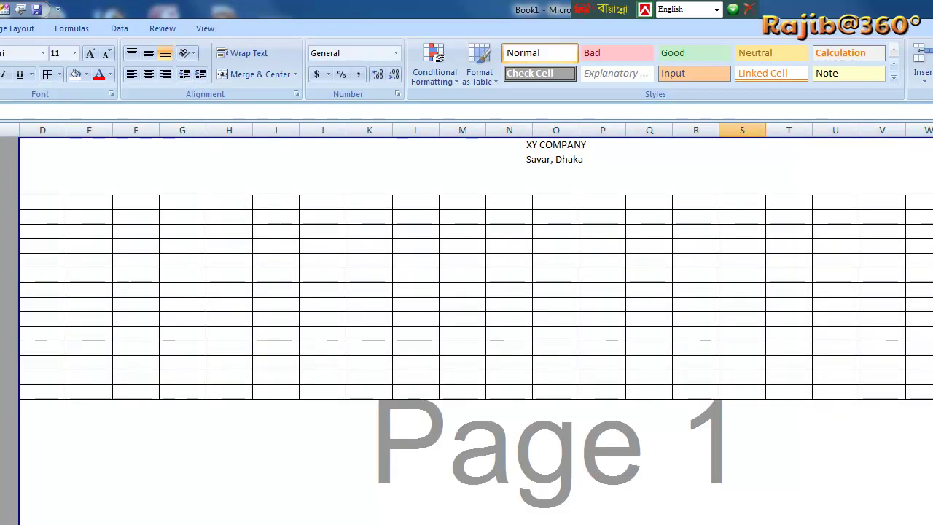
Increase the row height of rows 5 to 19 across the table area D5:Z19
mouse_move(35, 202)
left_mouse_down()
mouse_move(780, 408)
mouse_move(926, 399)
left_mouse_up()
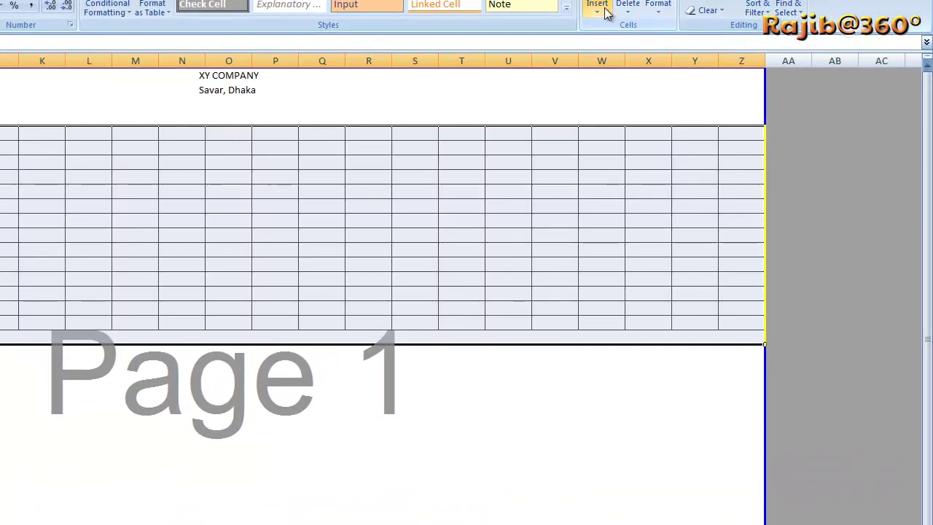
left_click(658, 9)
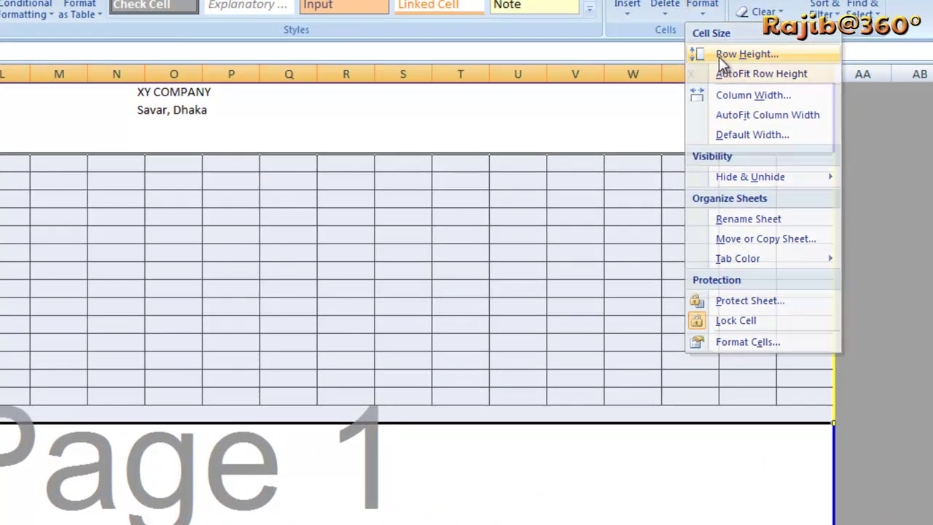
left_click(719, 56)
type("15")
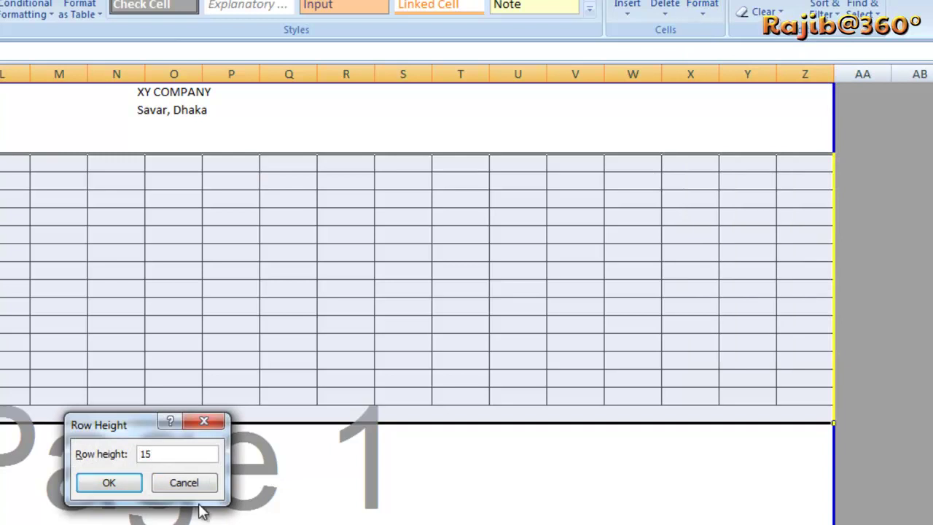
key("BackSpace")
key("BackSpace")
type("2")
key("Return")
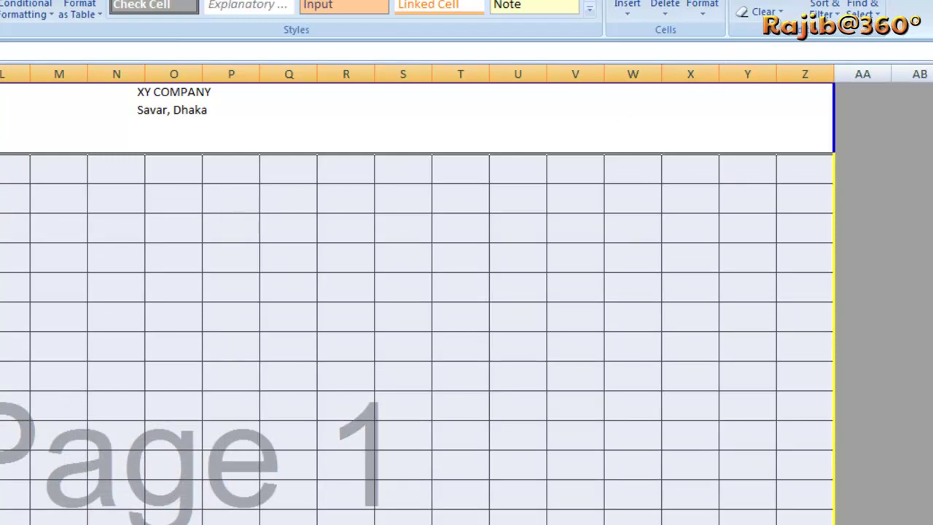
Try a wider column width for the table's columns D to Z
left_click(703, 11)
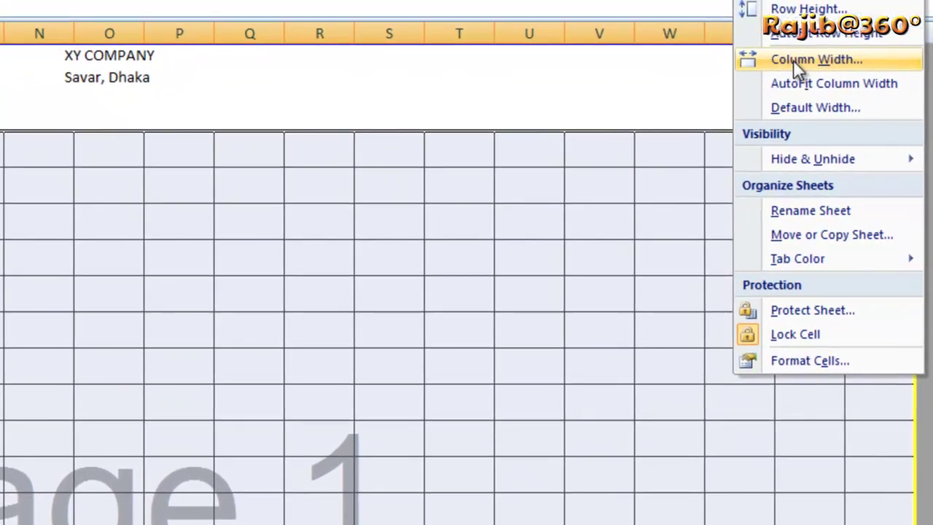
left_click(794, 60)
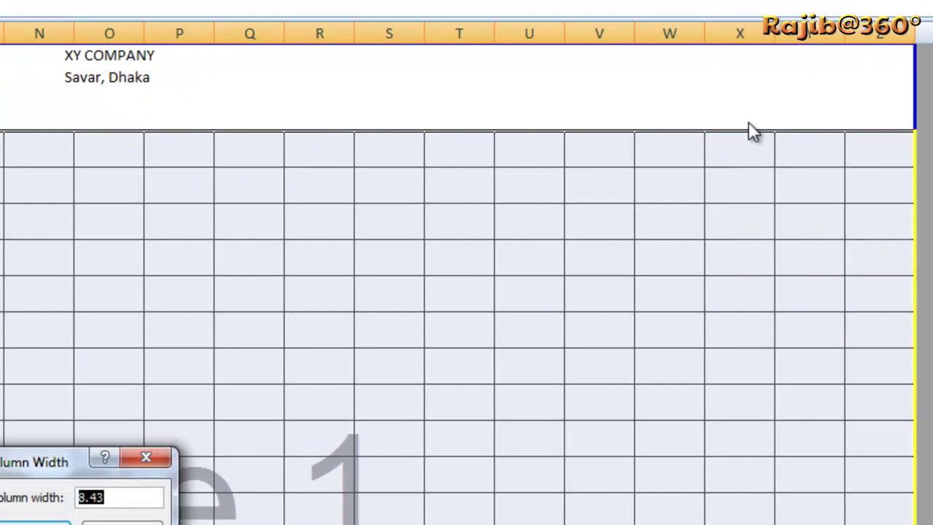
left_click(120, 497)
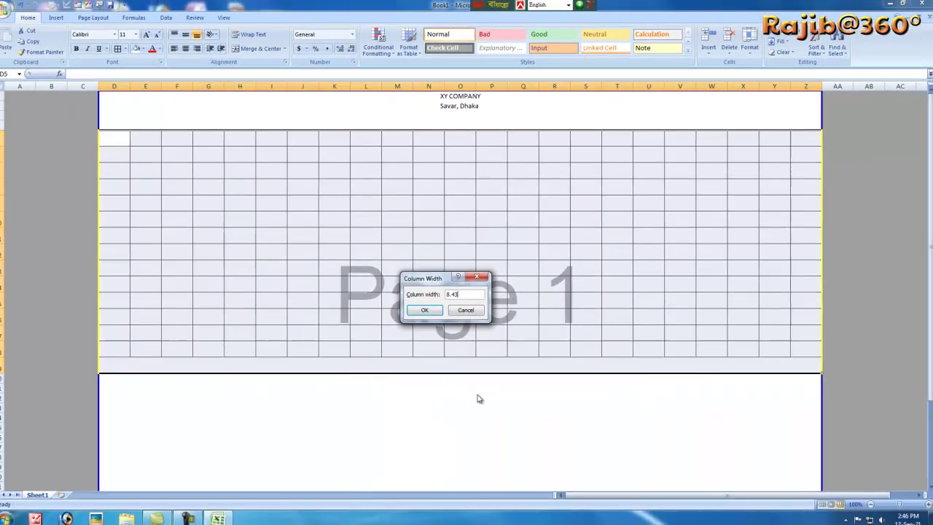
type("8")
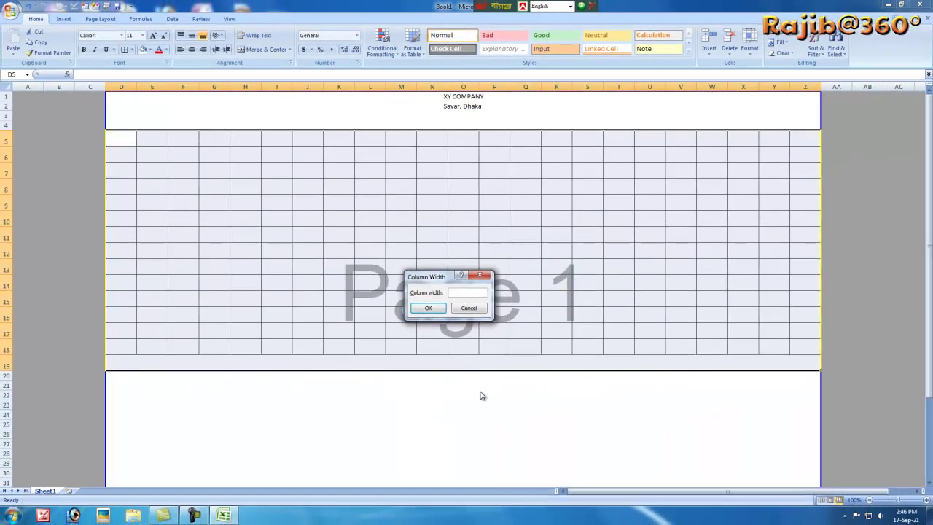
key("Return")
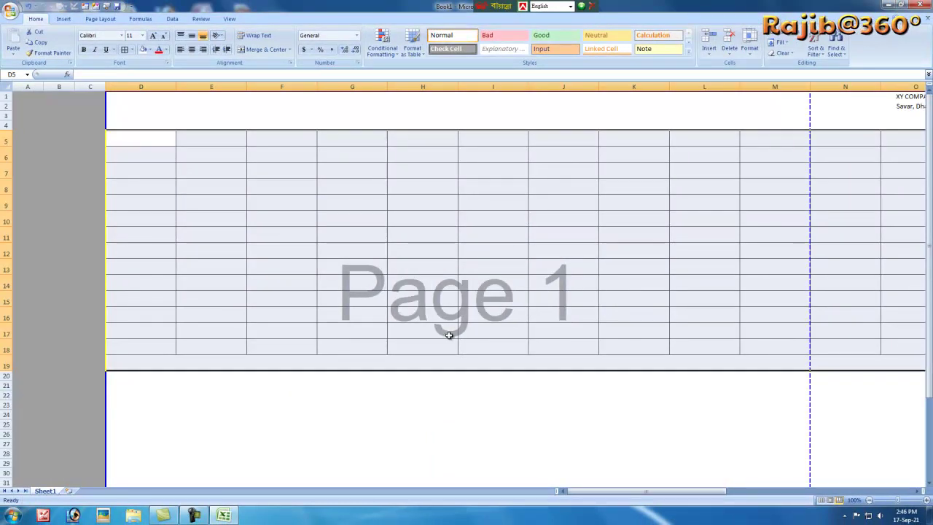
Set the width of the table's columns D to Z to 12
left_click(749, 45)
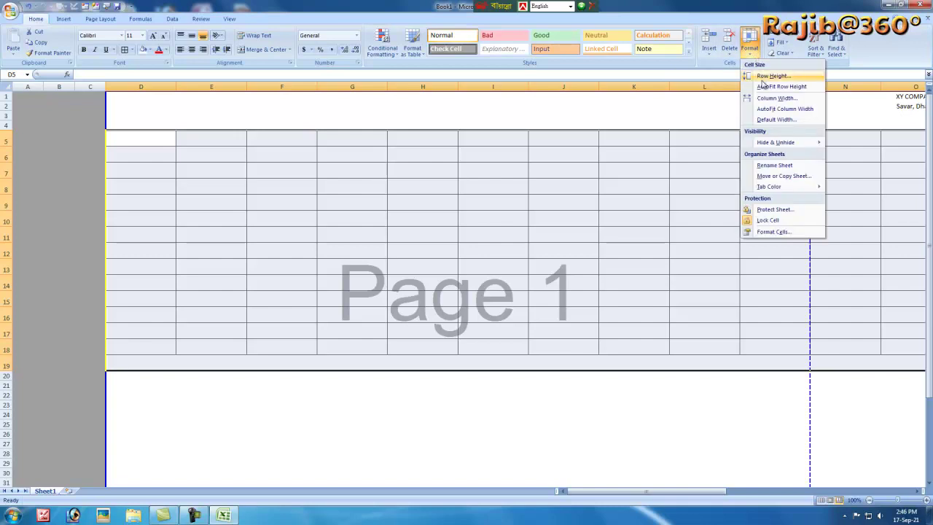
left_click(767, 100)
left_click(467, 293)
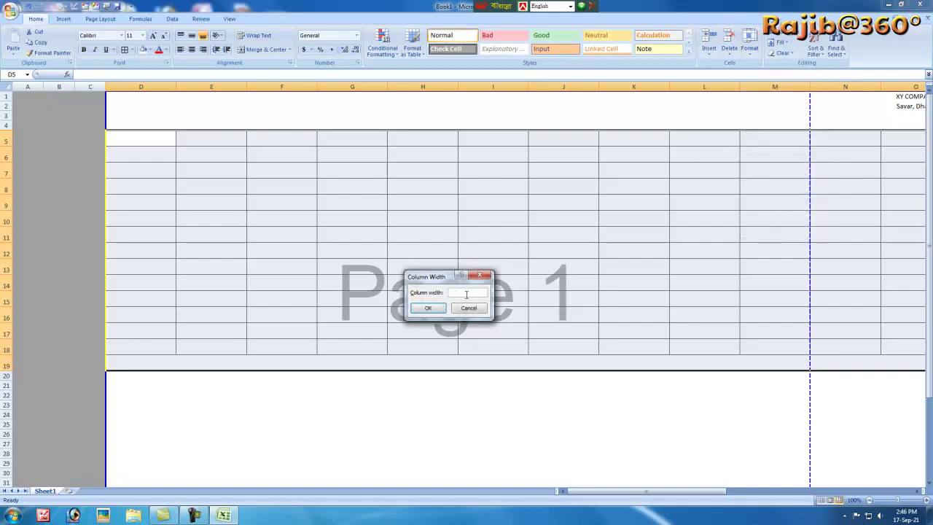
type("12")
key("Return")
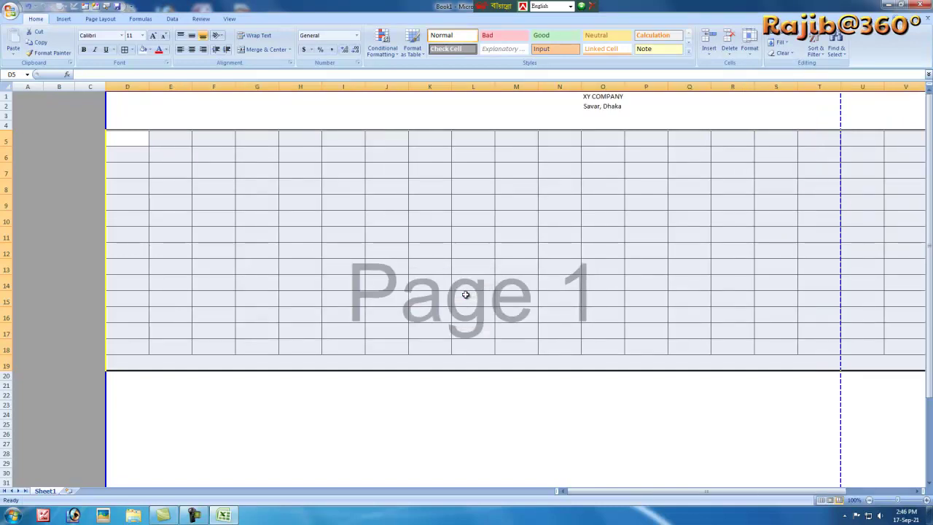
left_click(468, 234)
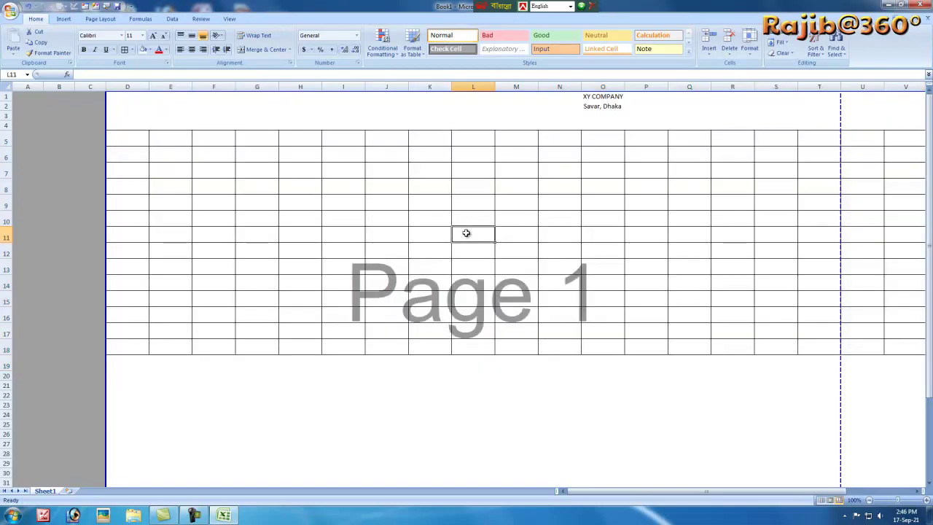
left_click(252, 209)
left_click(438, 284)
left_click(678, 254)
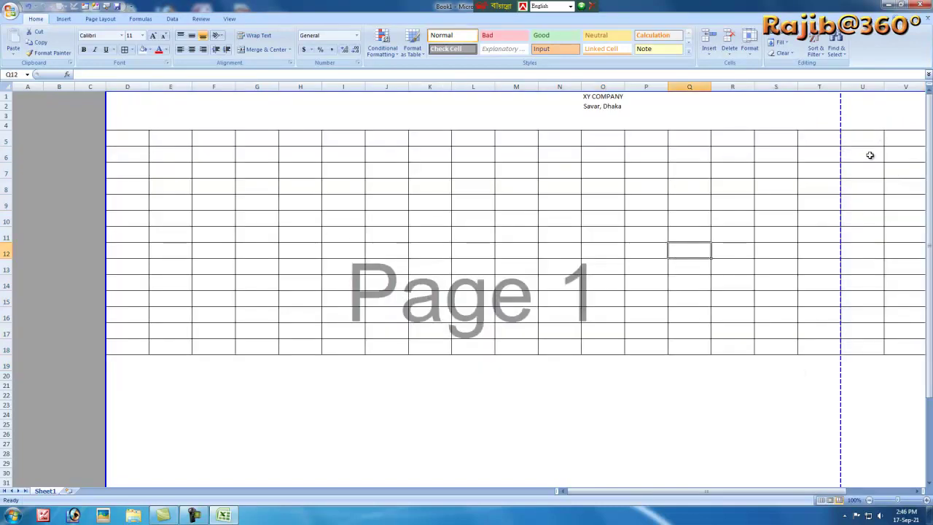
left_click(130, 189)
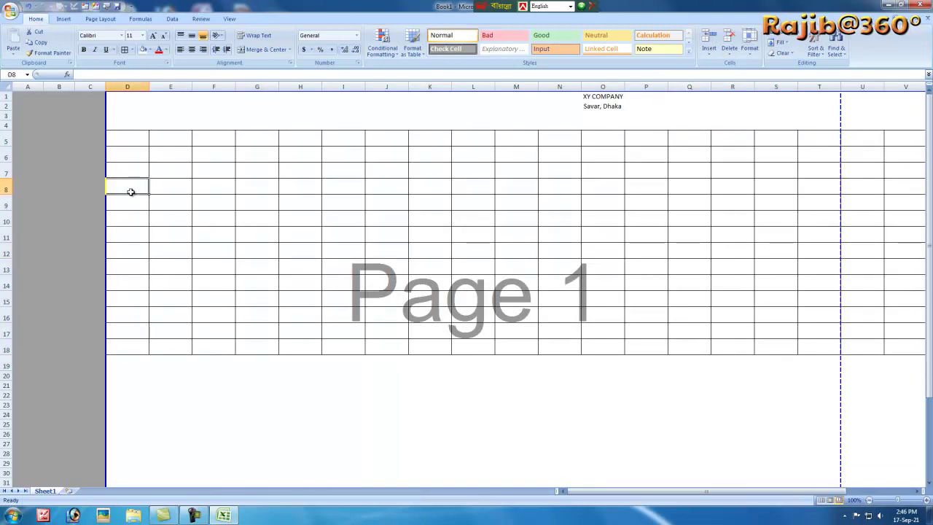
left_click(400, 191)
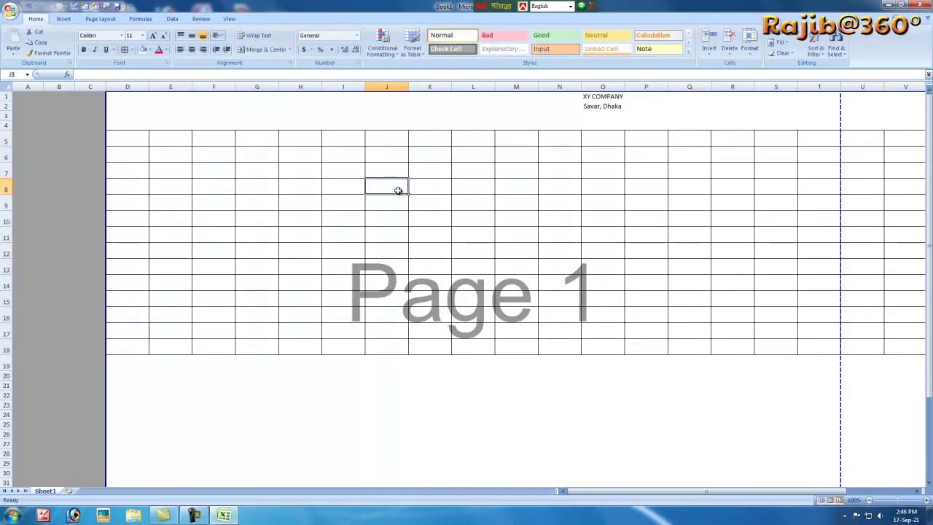
left_click(130, 140)
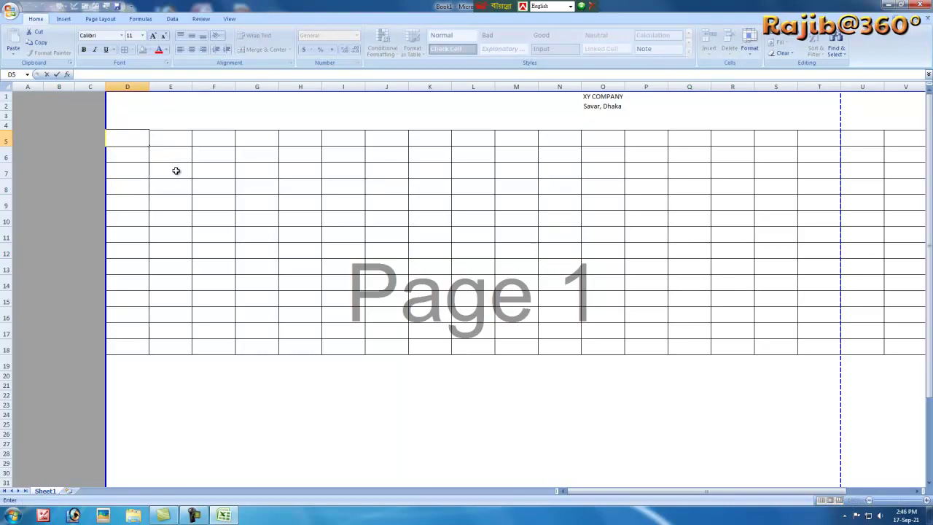
left_click(214, 234)
Try to set the font of the table cells starting at D5 to SutonnyMJ
left_click_drag(121, 142, 905, 456)
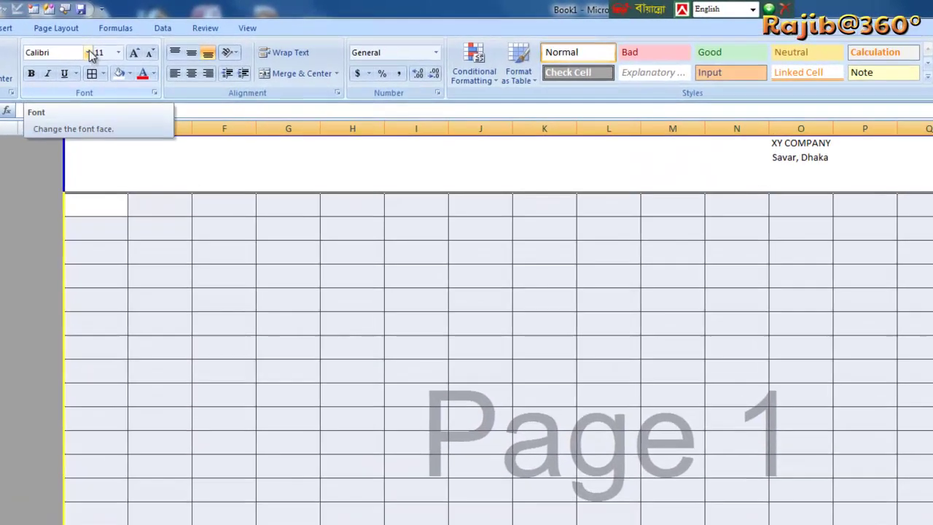
left_click(88, 53)
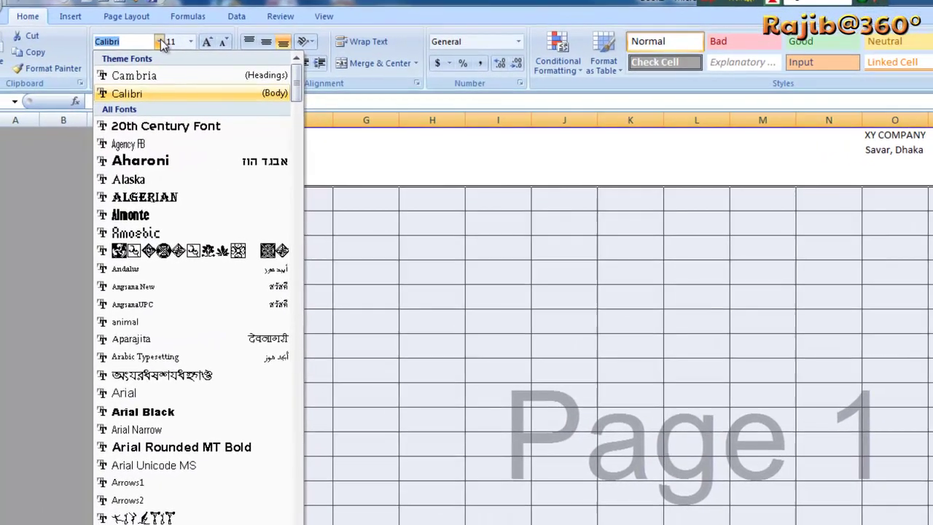
left_click(135, 42)
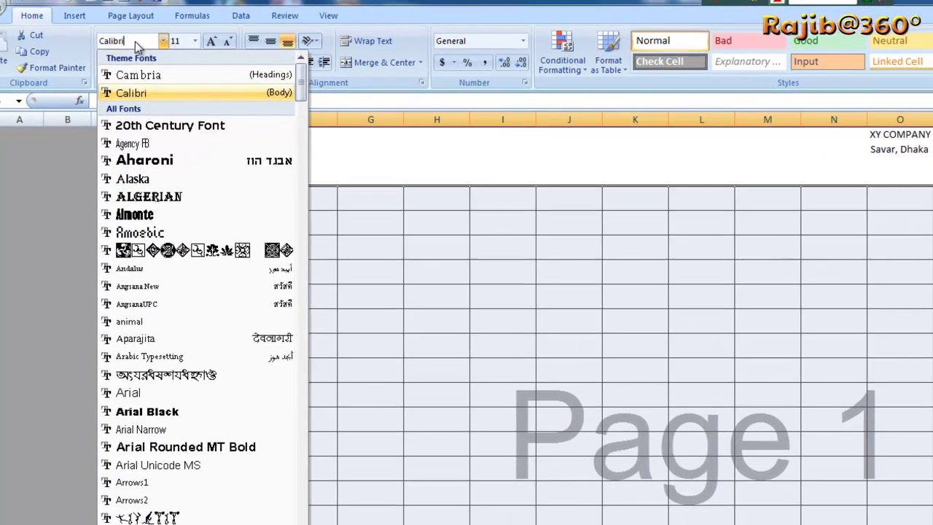
key("BackSpace")
key("BackSpace")
key("BackSpace")
key("BackSpace")
key("BackSpace")
key("BackSpace")
key("BackSpace")
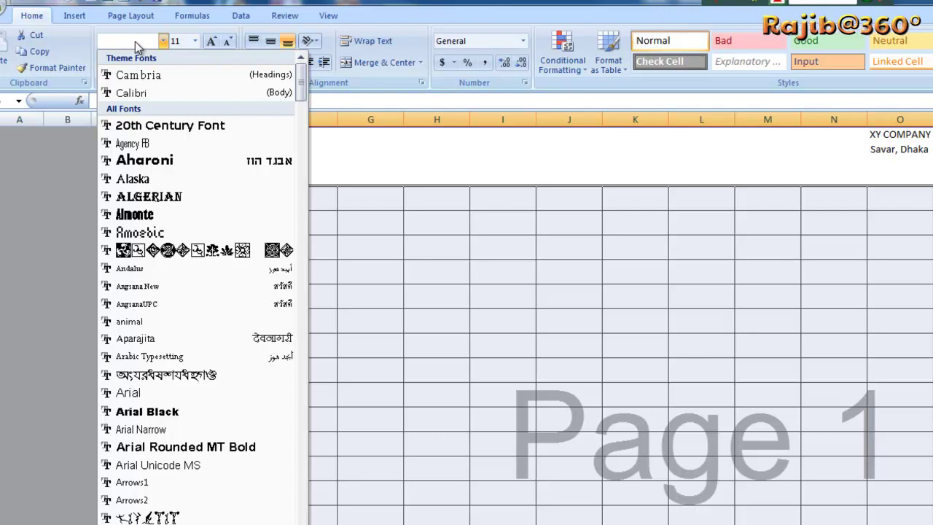
type("su")
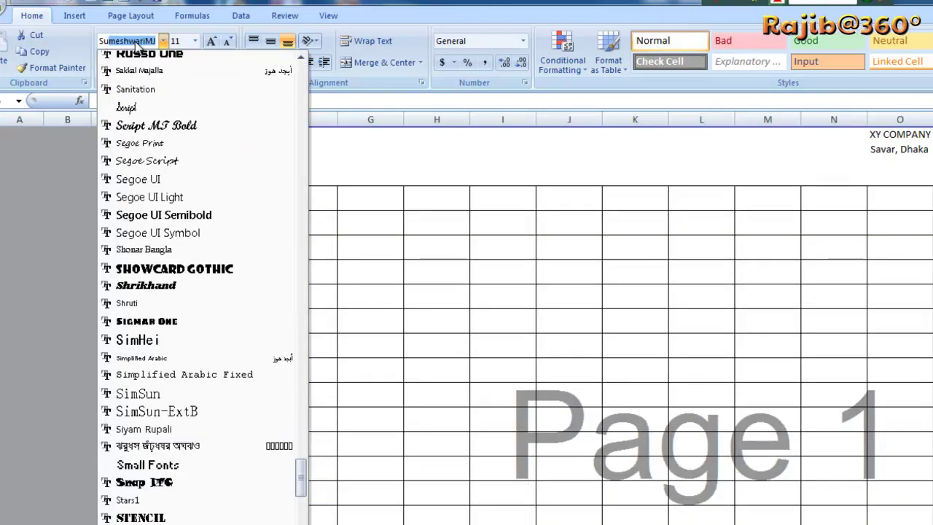
type("tonnyMJ")
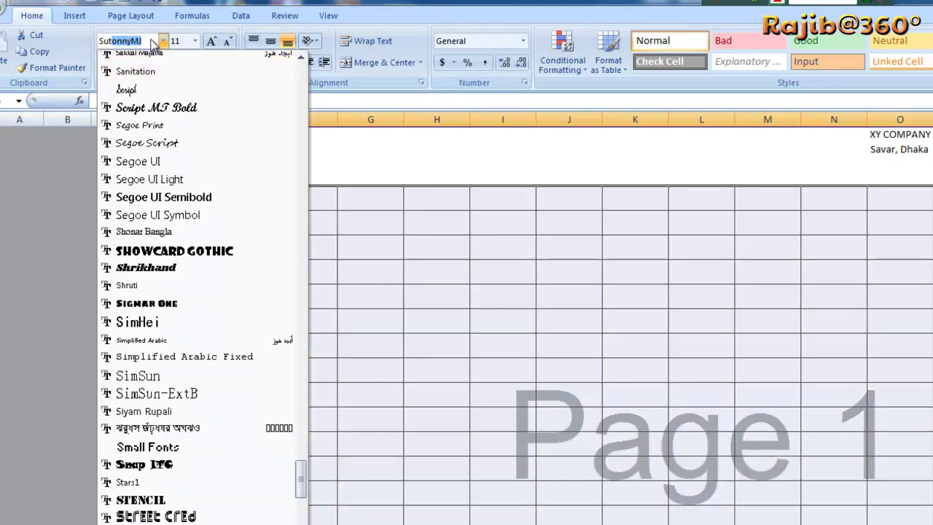
left_click(148, 39)
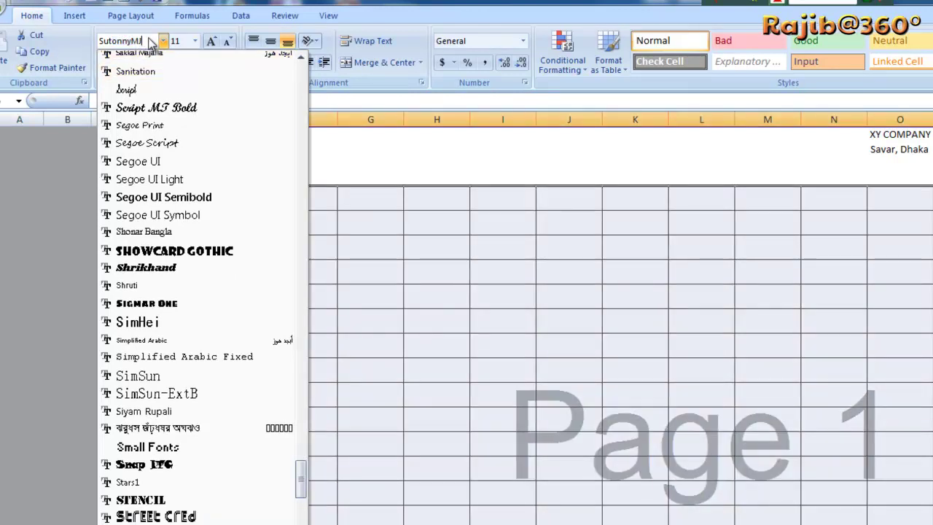
left_click(245, 145)
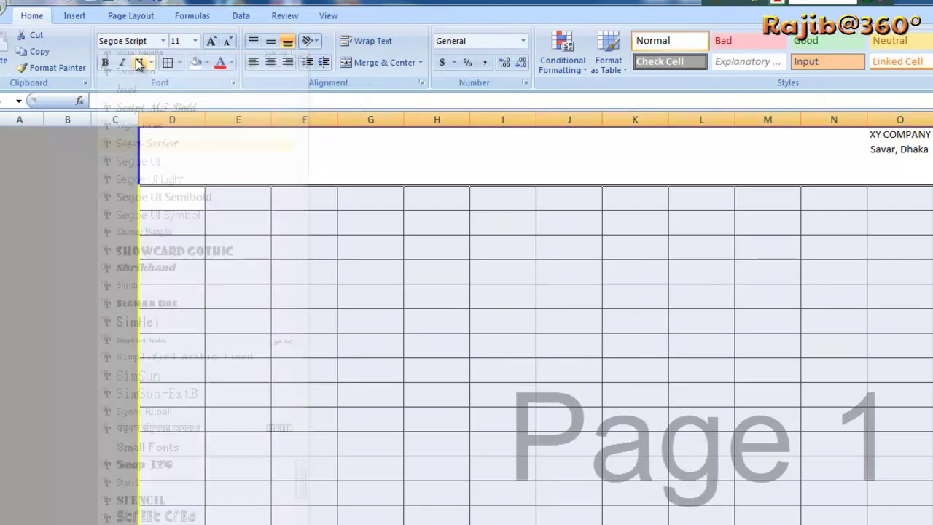
Set the font of the selected table cells to KarnaphuliMJ
left_click(154, 41)
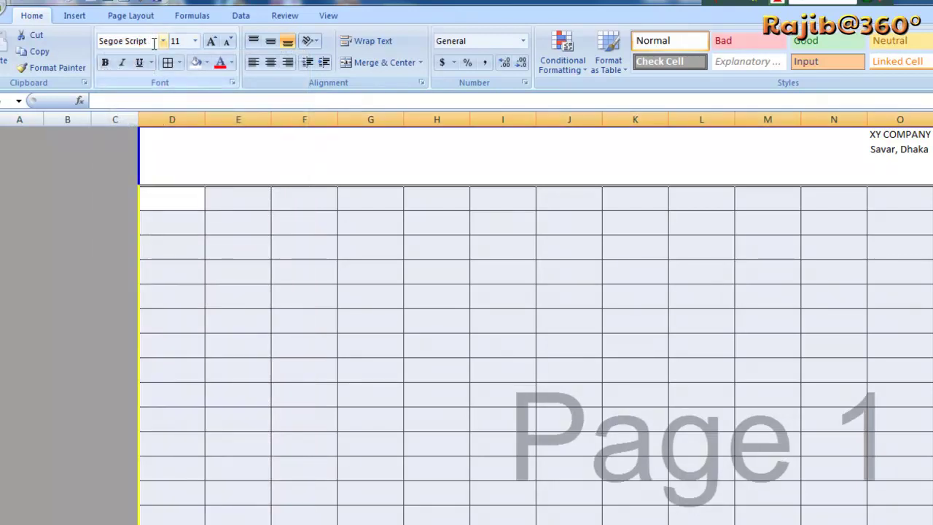
key("BackSpace")
key("BackSpace")
key("BackSpace")
key("BackSpace")
key("BackSpace")
key("BackSpace")
key("BackSpace")
key("BackSpace")
key("BackSpace")
key("BackSpace")
key("BackSpace")
key("BackSpace")
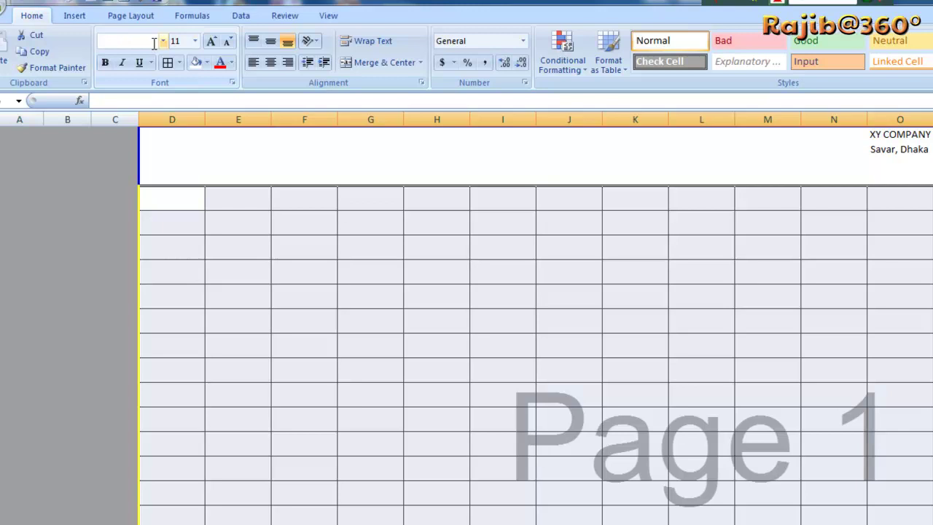
type("Kat")
type("rnaphuliMJ")
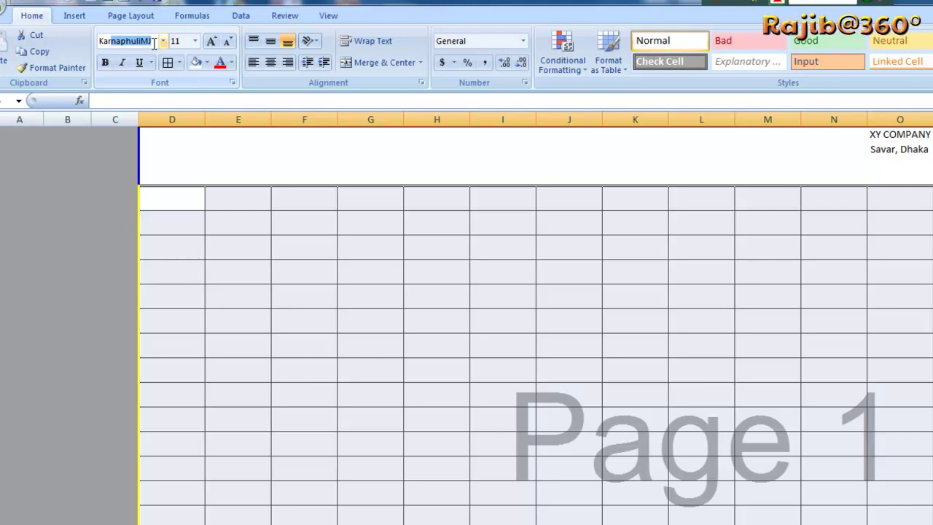
key("Return")
left_click(295, 337)
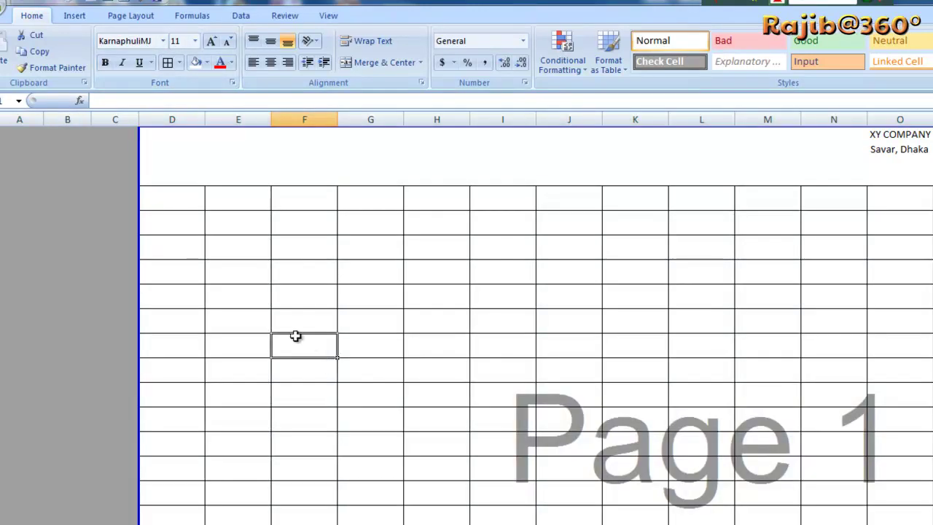
Narrow column D, the first column of the table
double_click(183, 198)
left_click(262, 339)
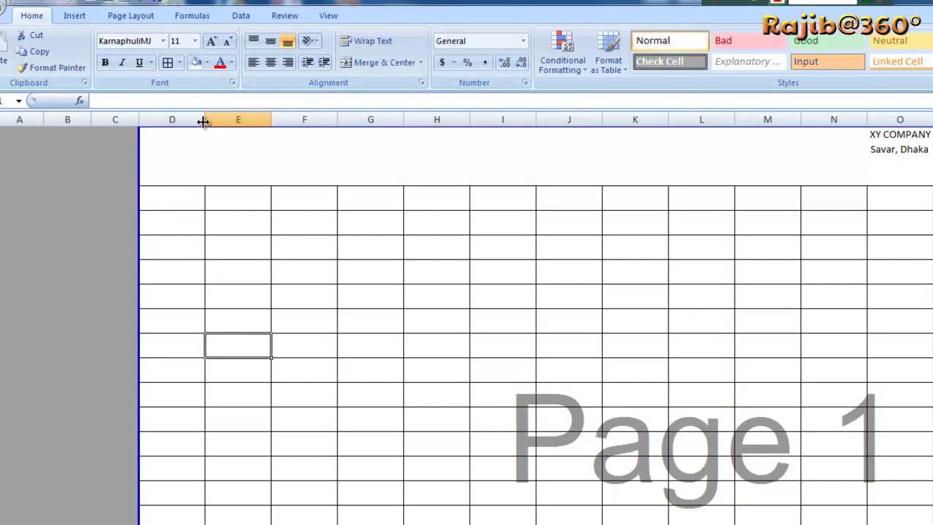
left_click_drag(203, 122, 176, 189)
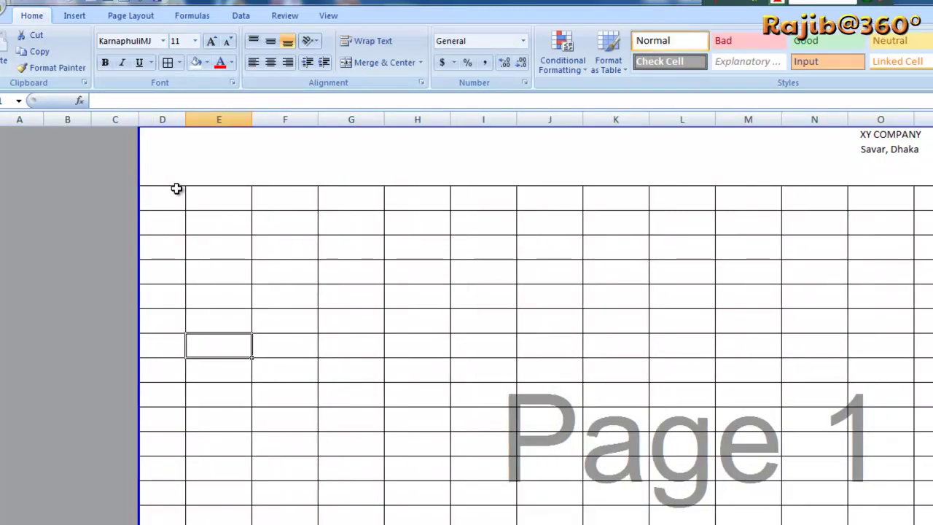
left_click(172, 196)
double_click(172, 198)
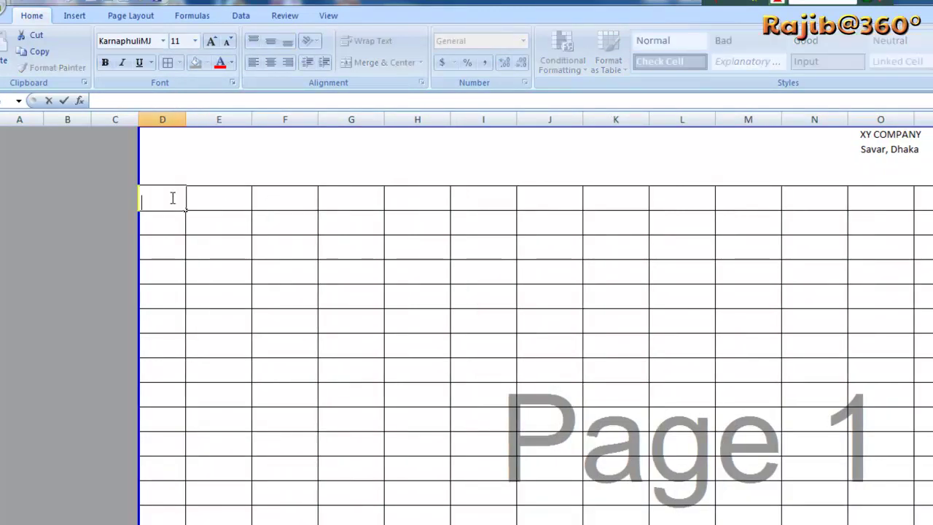
type("jz")
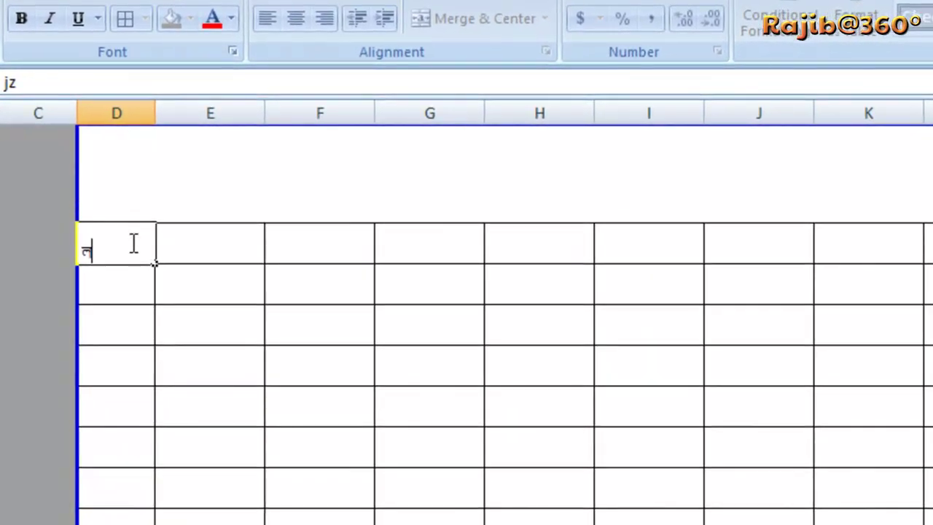
key("BackSpace")
key("BackSpace")
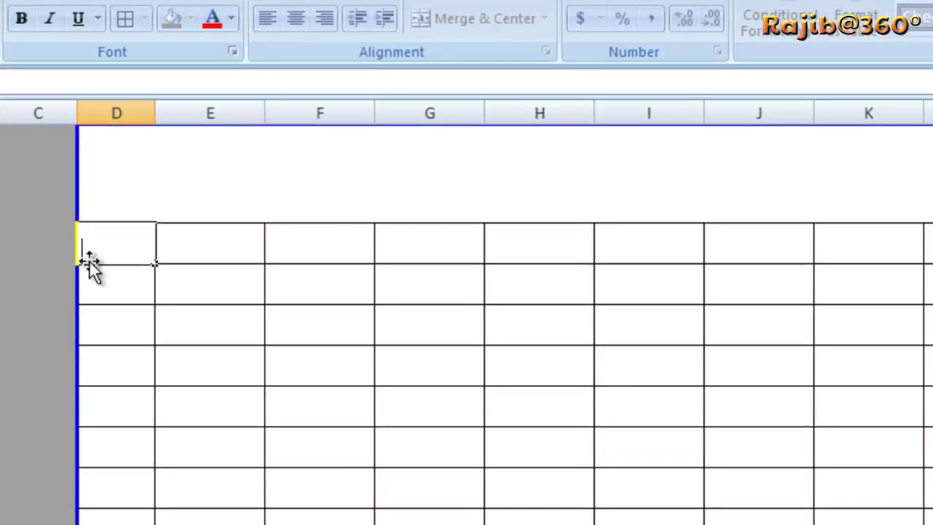
left_click(204, 395)
Set the font size of cells D5:Y28 to 12
left_click_drag(94, 244, 915, 458)
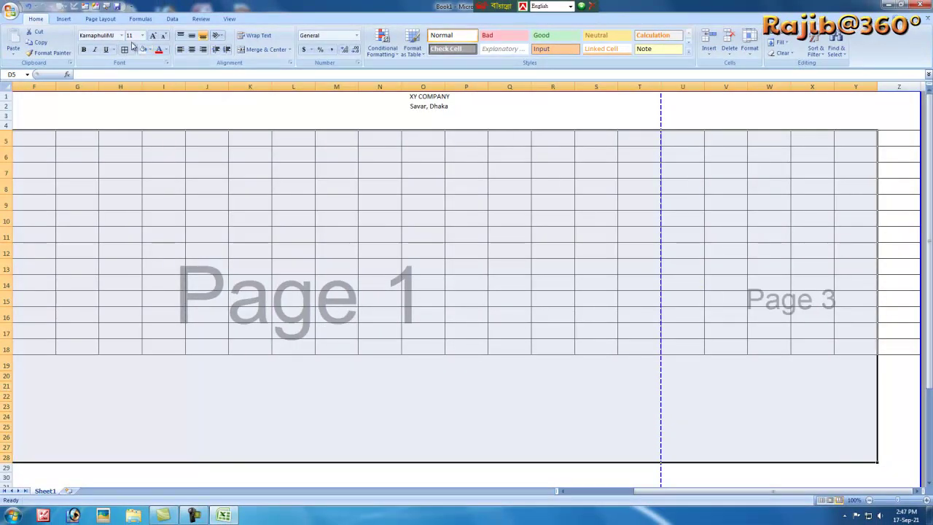
left_click(142, 35)
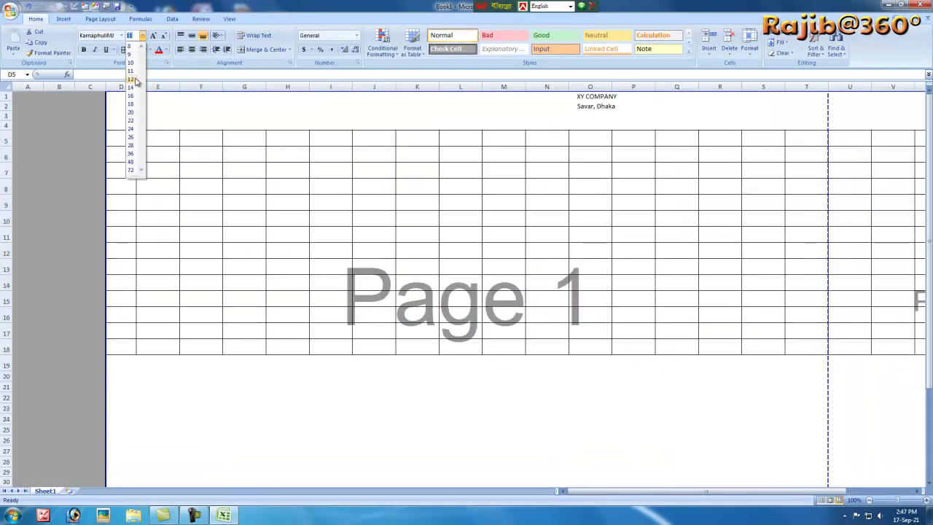
left_click(136, 81)
left_click(168, 205)
Switch the keyboard layout to Bijoy Classic and enter the header "ক্রঃ নং" in cell D5
double_click(122, 141)
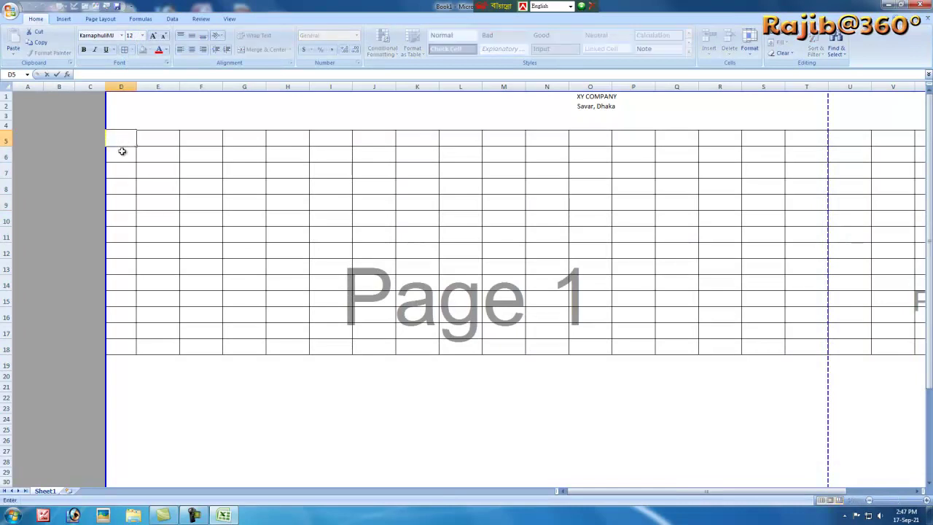
type("j")
key("ctrl+alt+b")
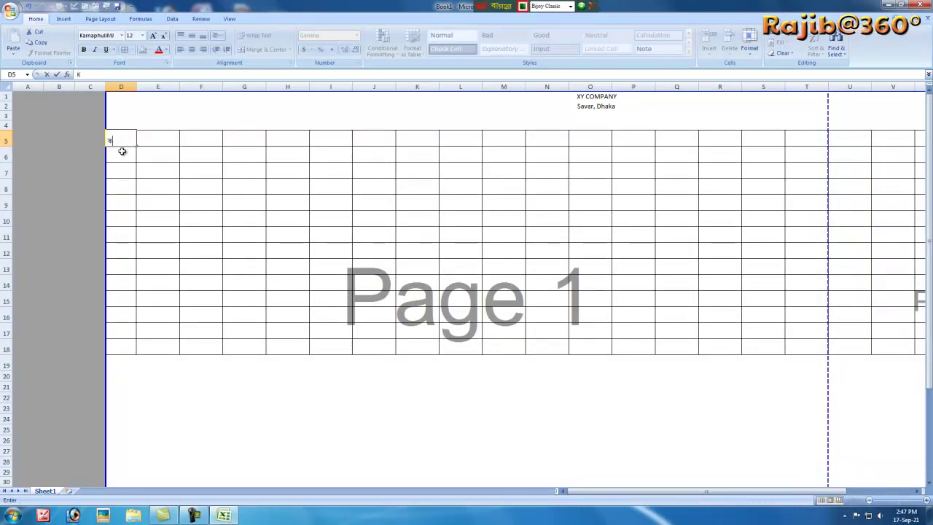
type("z")
left_click(200, 183)
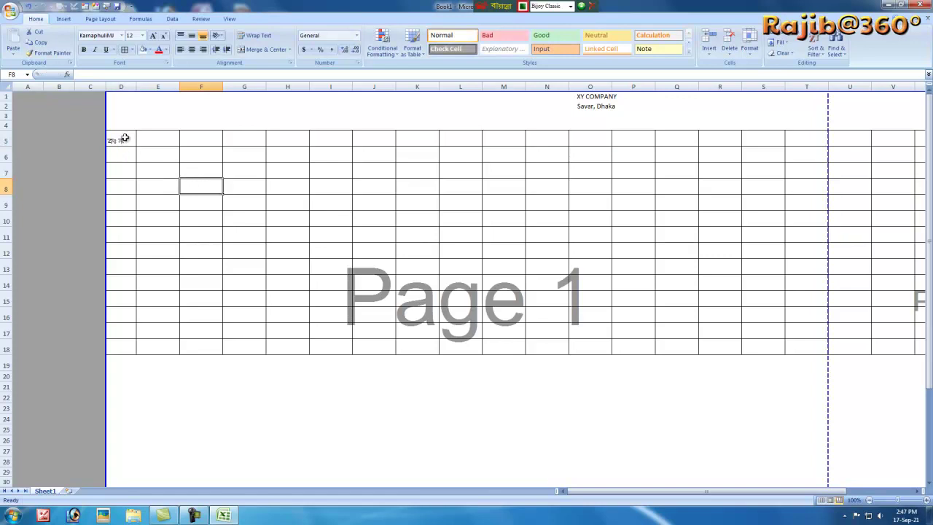
Center the header cells of row 5 horizontally and middle-align them vertically, starting from D5
left_click_drag(124, 138, 859, 141)
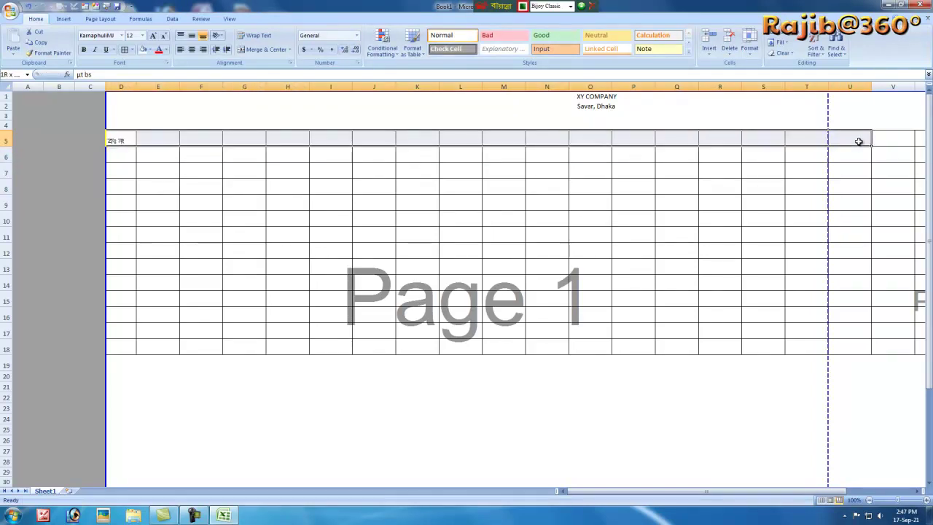
left_click(192, 49)
left_click(192, 35)
Enter the header "শ্রমিকের নাম" in cell E5
left_click(150, 138)
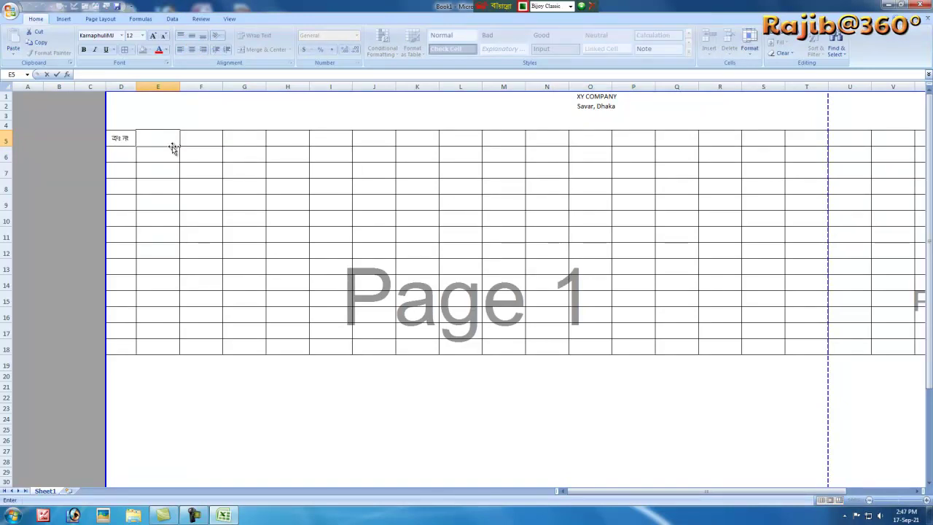
type("kÖw")
type("g‡Ki bv")
type("g")
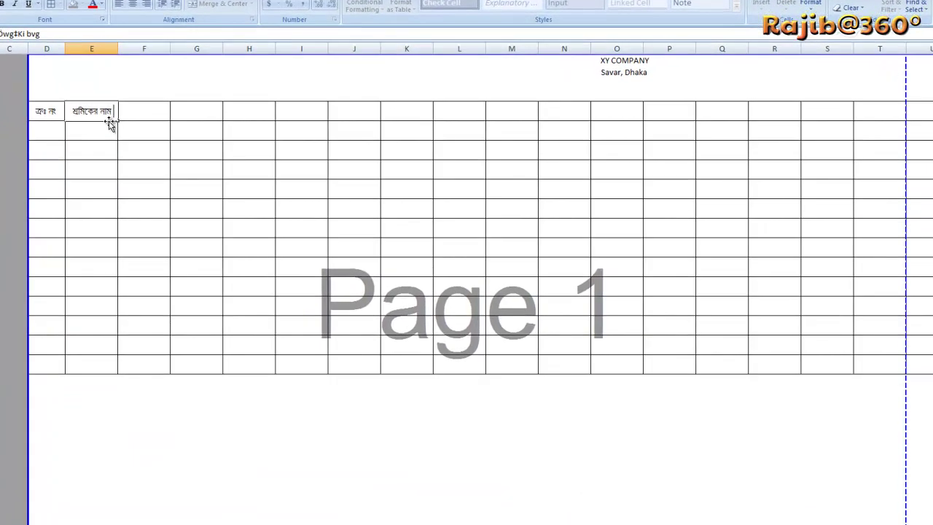
left_click(211, 237)
Make the table's header cells in row 5 bold, starting from D5
left_click_drag(42, 113, 929, 111)
key("ctrl+b")
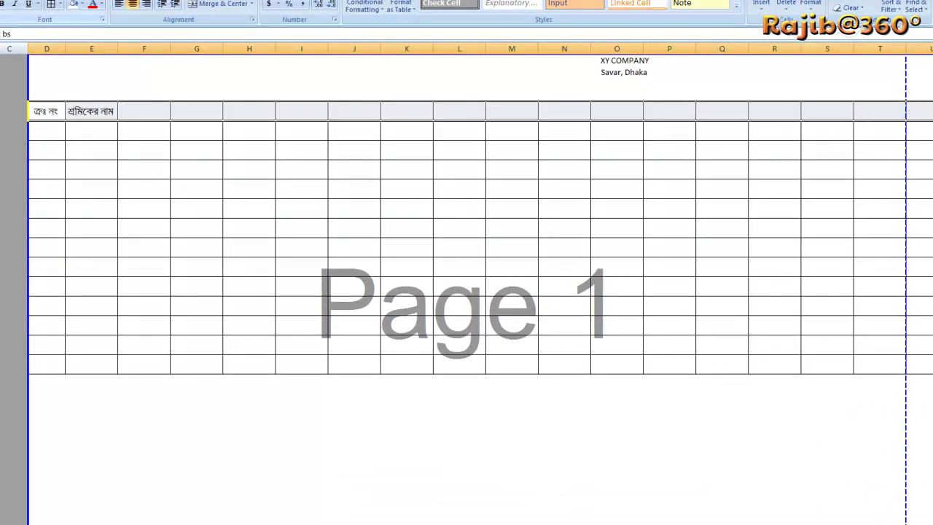
left_click(154, 133)
Widen column E to more than double its width and narrow column D slightly
left_click(128, 111)
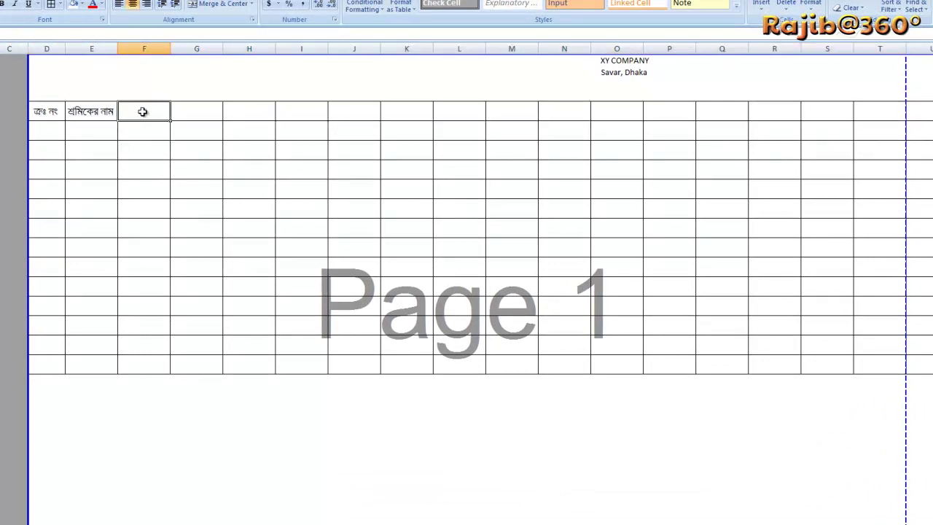
left_click(204, 172)
left_click_drag(116, 48, 186, 100)
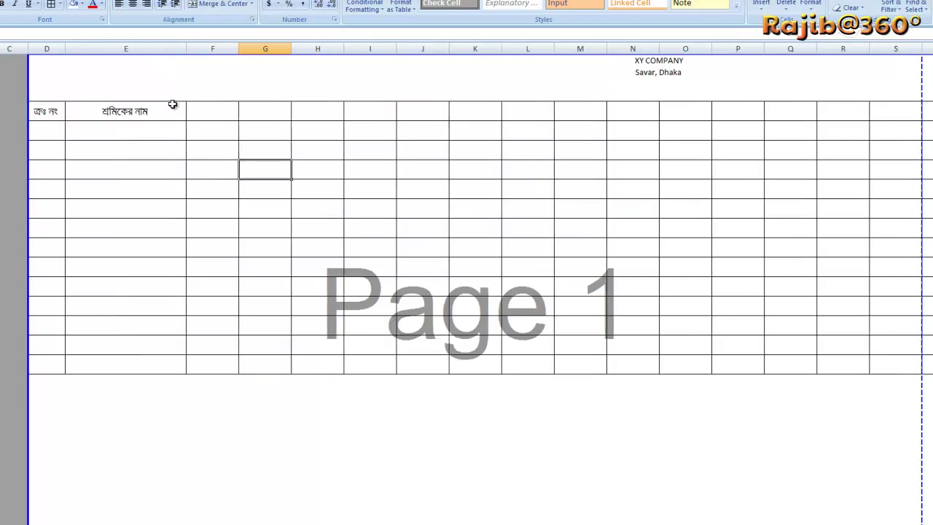
left_click_drag(65, 49, 61, 52)
left_click(125, 206)
Enter the header "পদবী" in cell F5
left_click(206, 111)
double_click(207, 112)
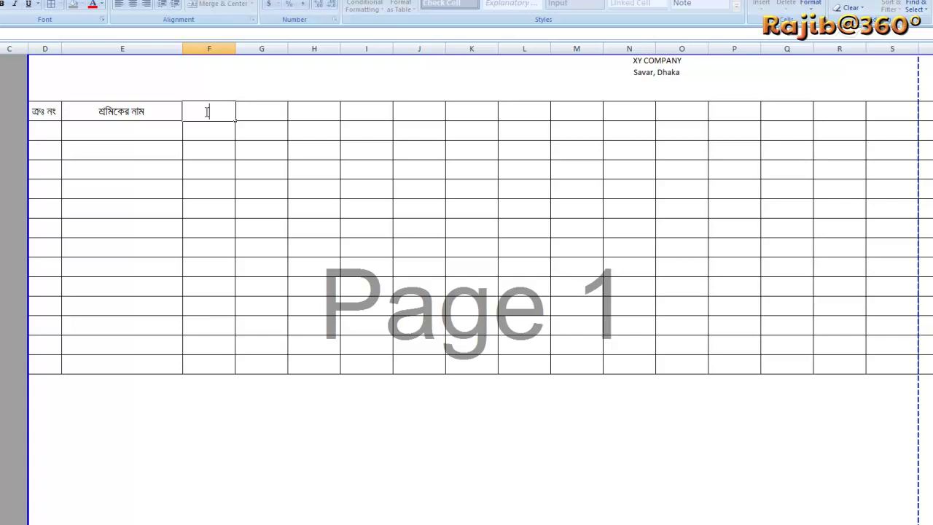
type("পদবী")
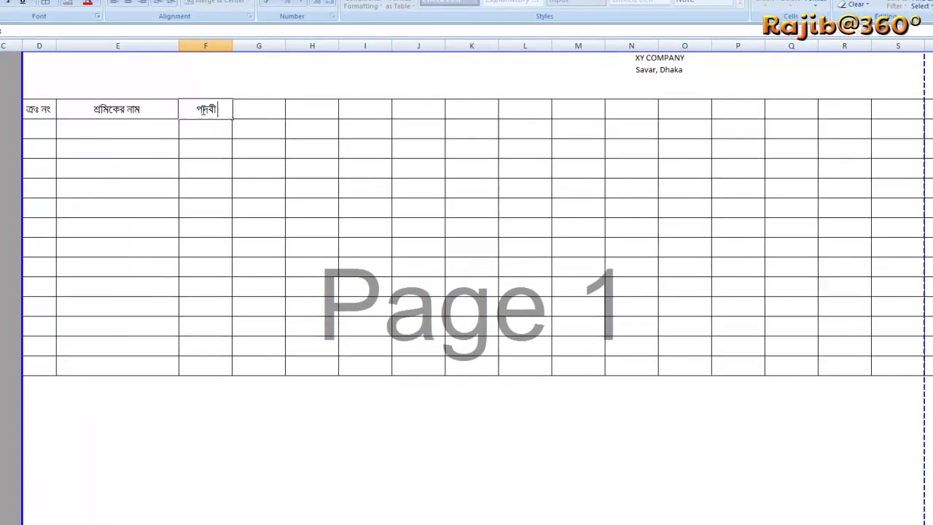
left_click(208, 229)
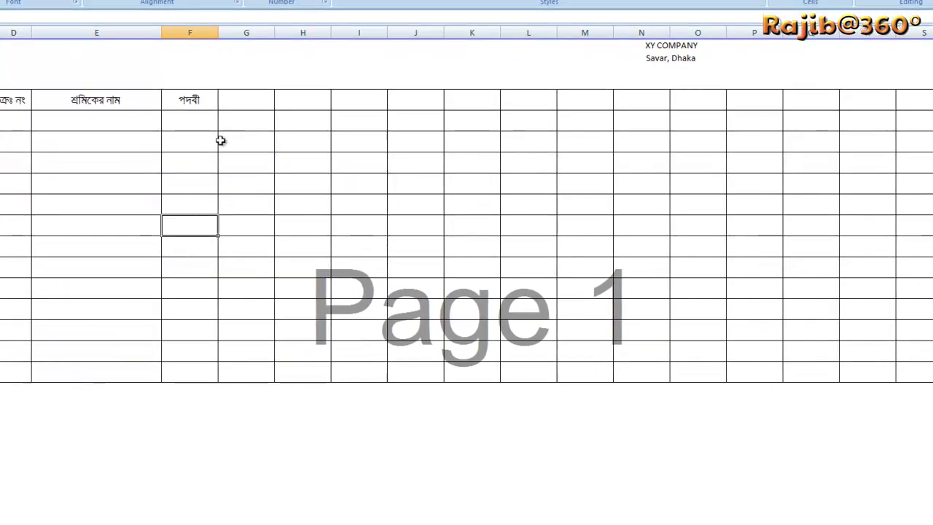
Enter the header "নিয়োগ তারিখ" in cell G5 and select the adjacent header cell H5
left_click(244, 101)
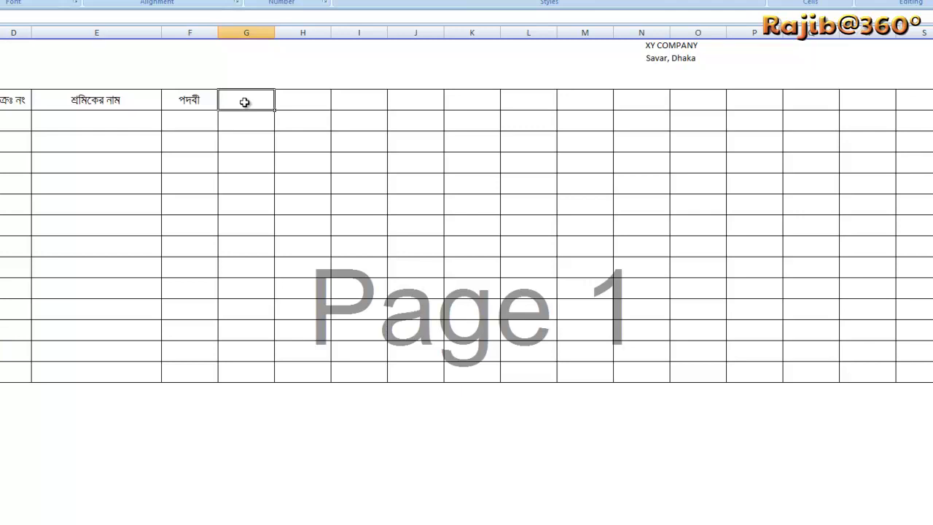
type("মিে")
type("য়োগ")
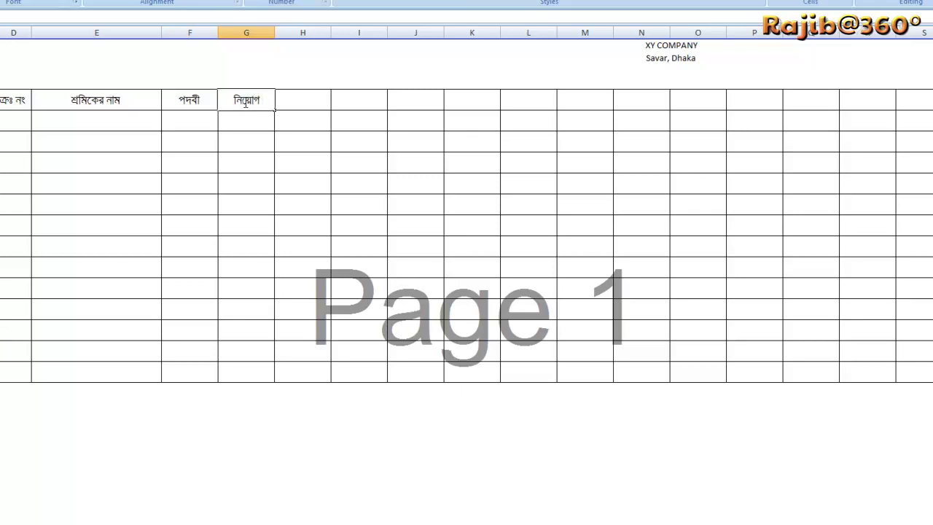
type(" তারিখ")
left_click(328, 204)
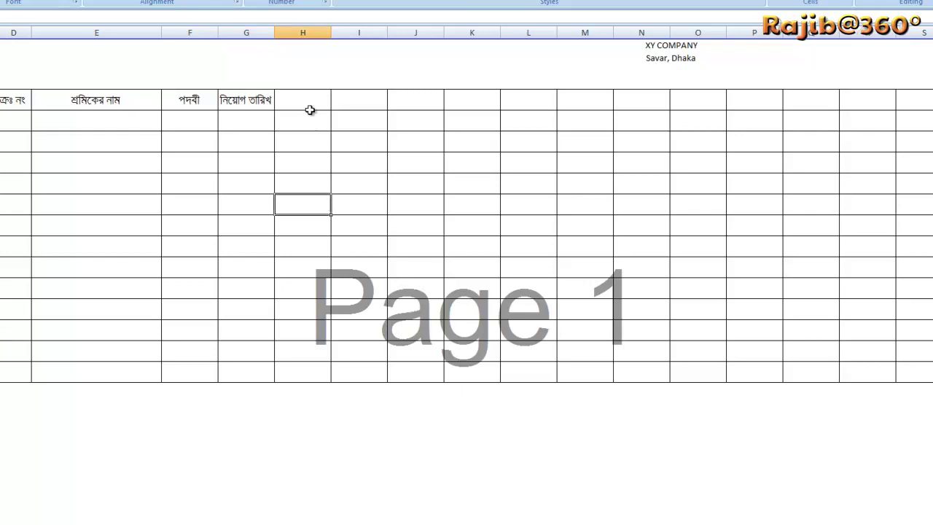
left_click(317, 95)
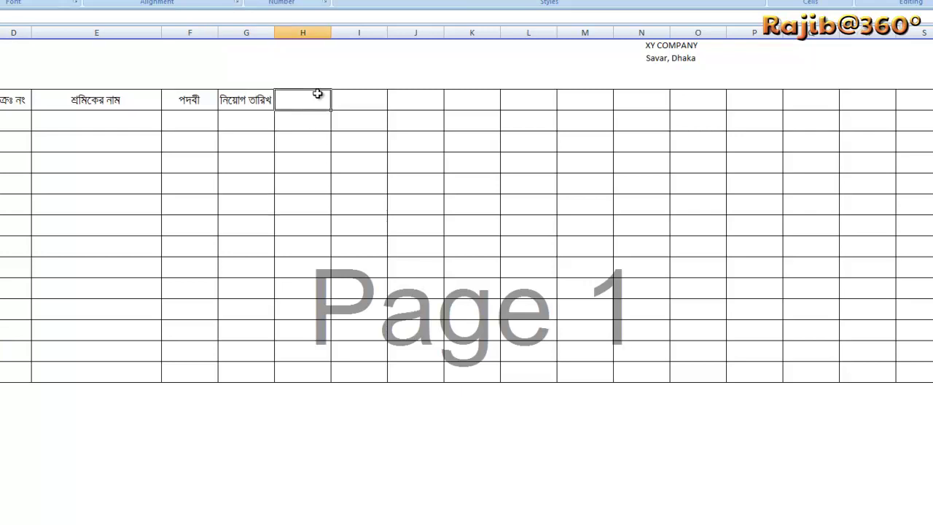
Enter the header "আইডি নং" in cell H5 and the header "বেতন গ্রেড" in cell I5
type("আইডি নং")
left_click(336, 163)
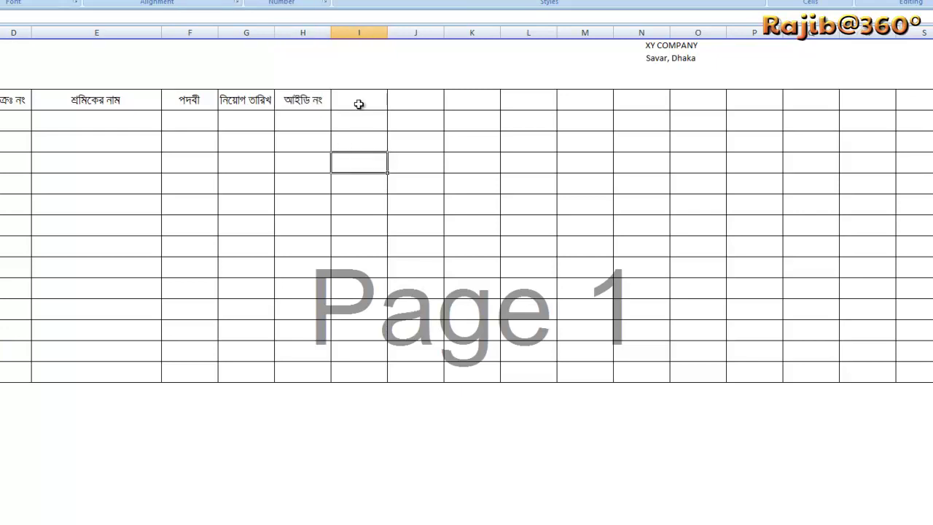
left_click(363, 97)
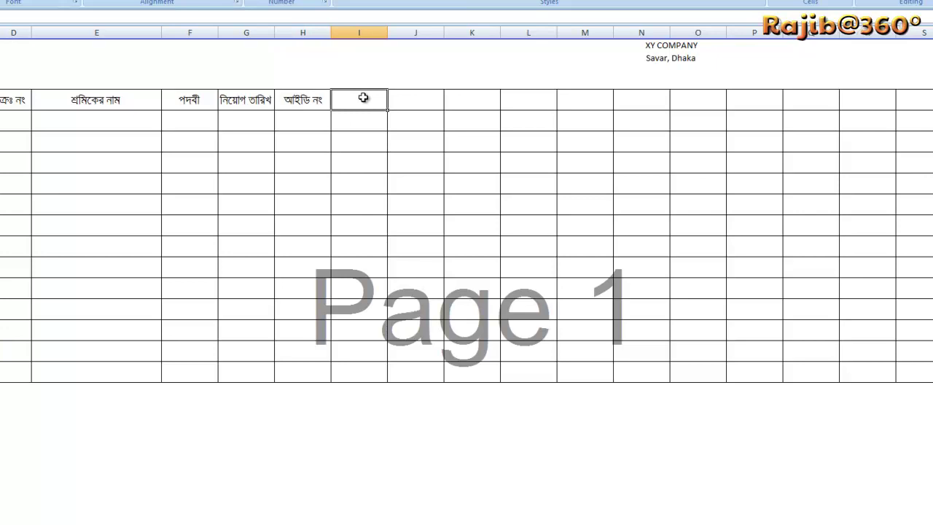
type("বে")
type("তন")
type(" ে")
type("গ্রে")
type("ড")
left_click(391, 197)
Enter the header "বেসিক বেতন" in cell J5 and move on to the adjacent header cell K5
left_click(419, 99)
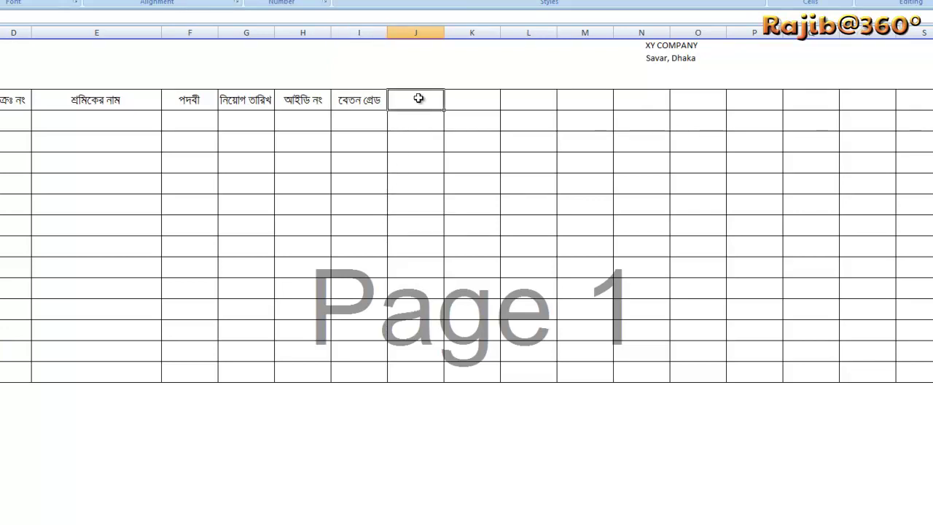
type("বে")
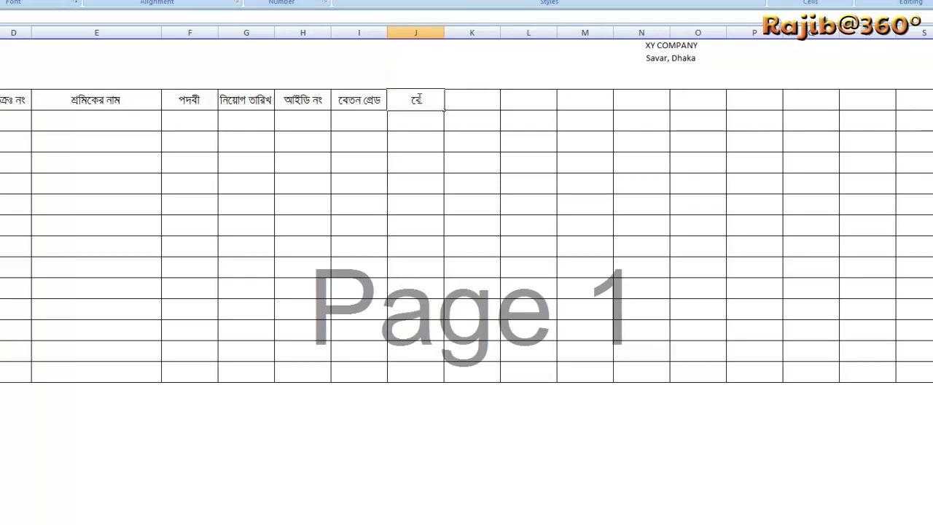
key("BackSpace")
type("বস")
key("BackSpace")
type("ির্ষক")
type(" বেতন")
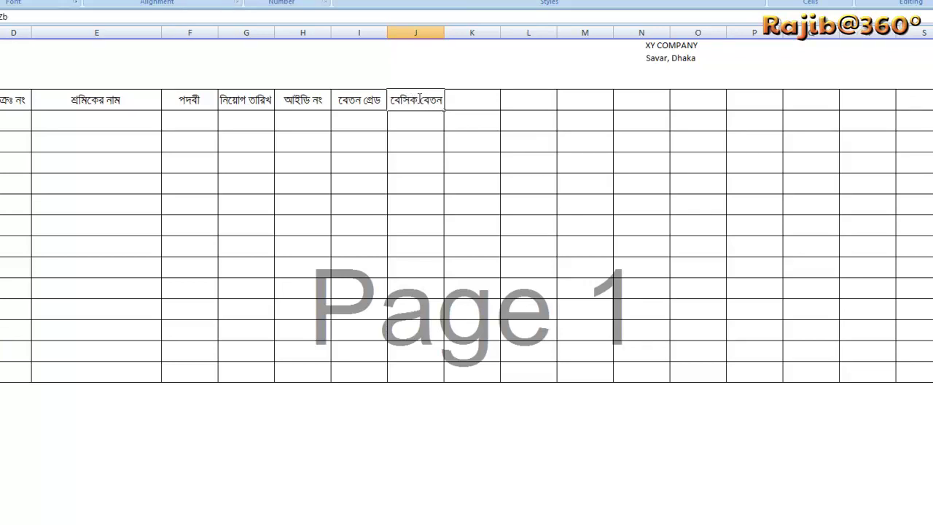
key("Tab")
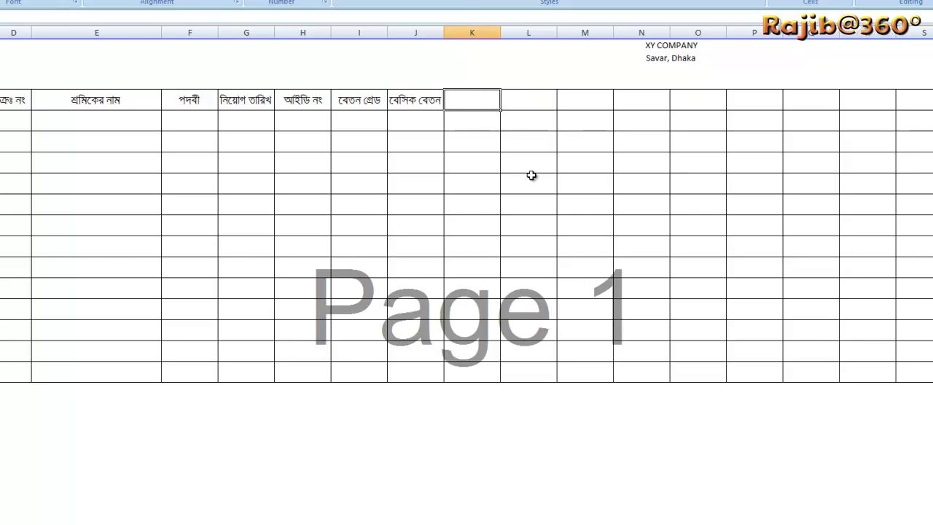
Enter the header "ঘরভাড়া" in cell K5 and the header "চিকিৎসা ভাতা" in cell L5
type("ঘর")
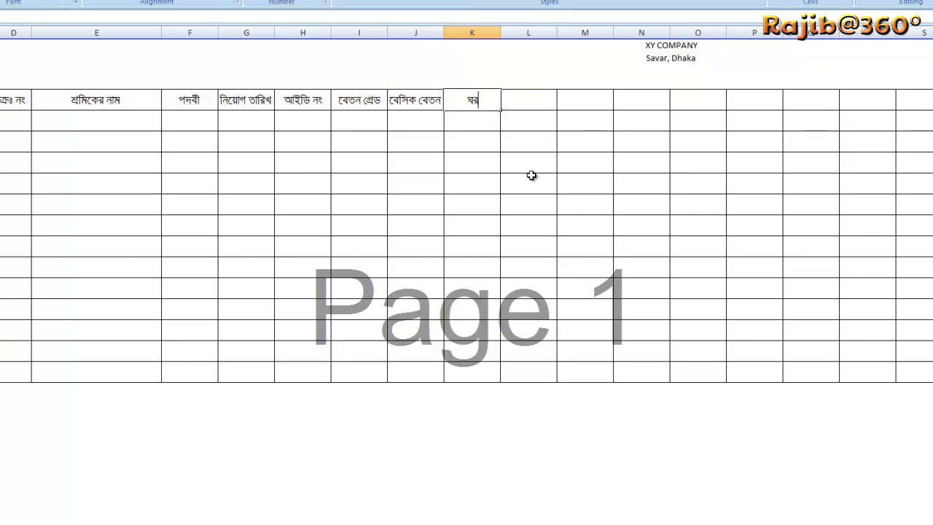
type("ভাড়া")
left_click(516, 103)
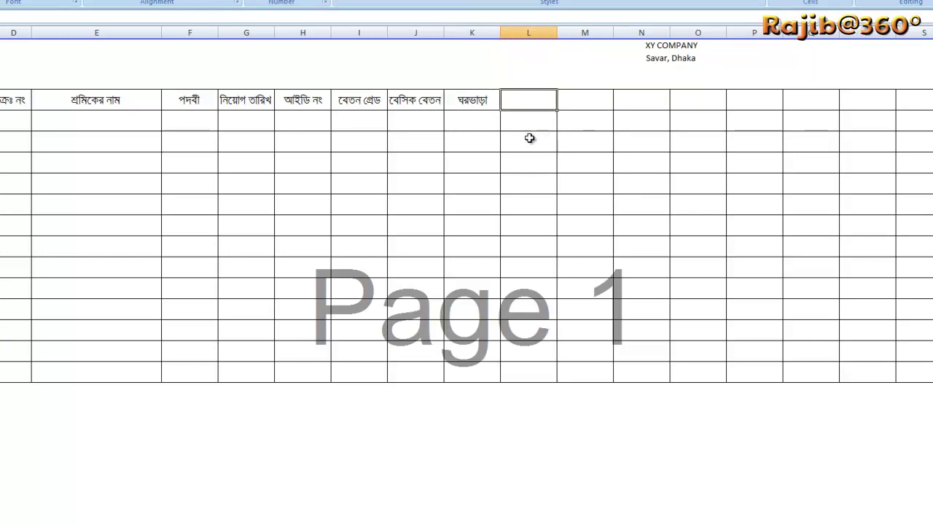
type("িচ")
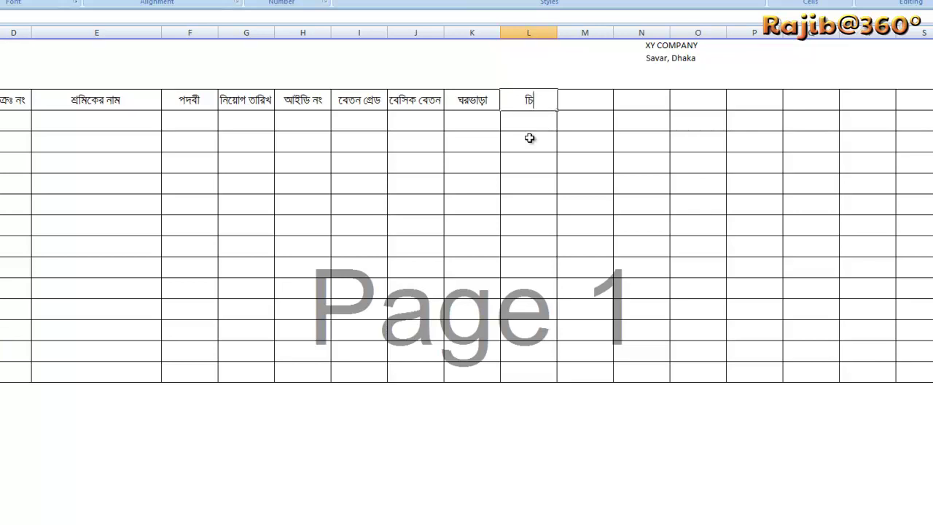
type("িকি")
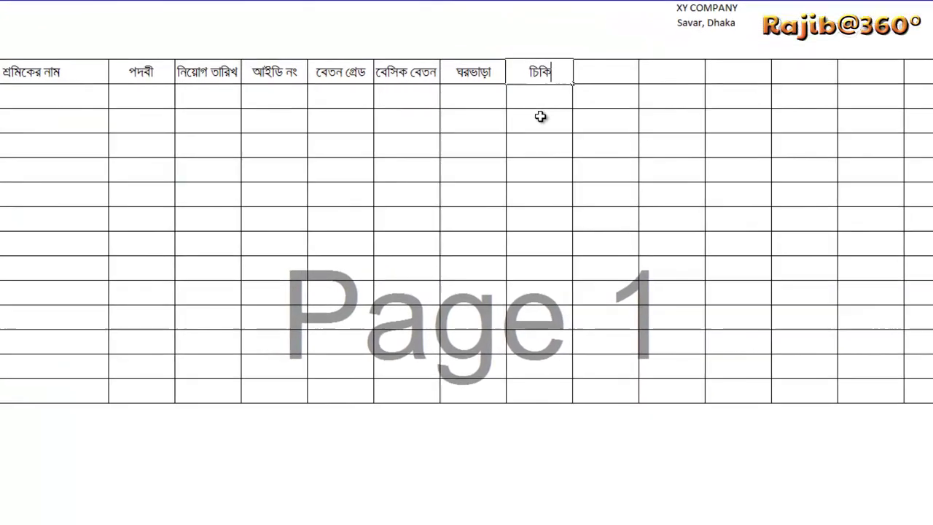
type("না")
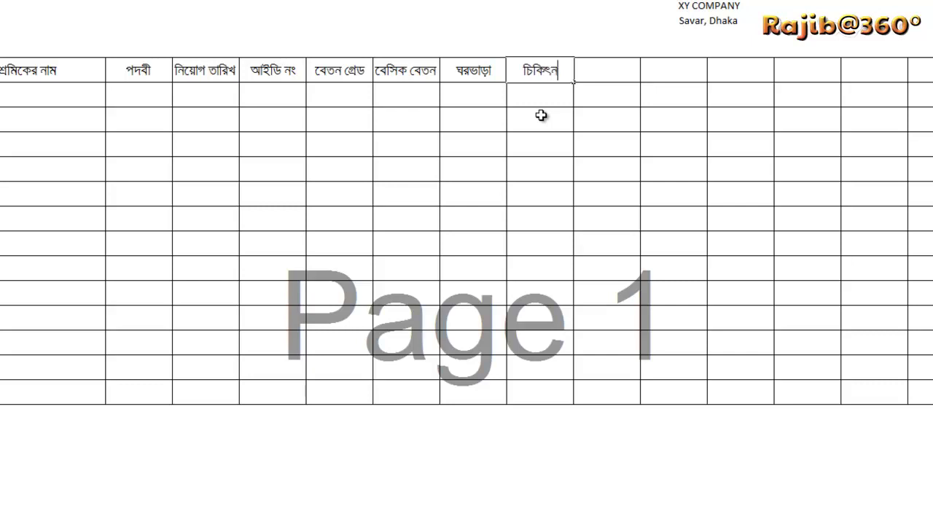
key("BackSpace")
key("BackSpace")
type("সা ভা")
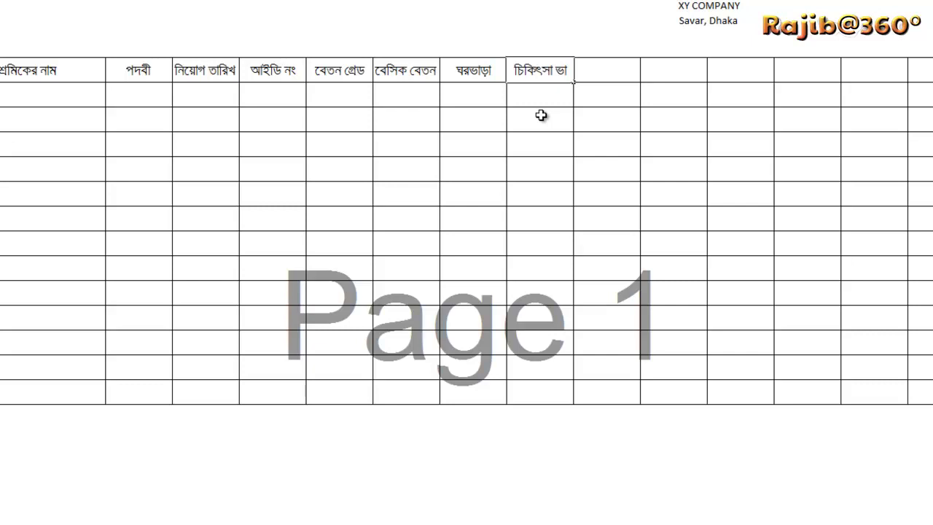
type("তা")
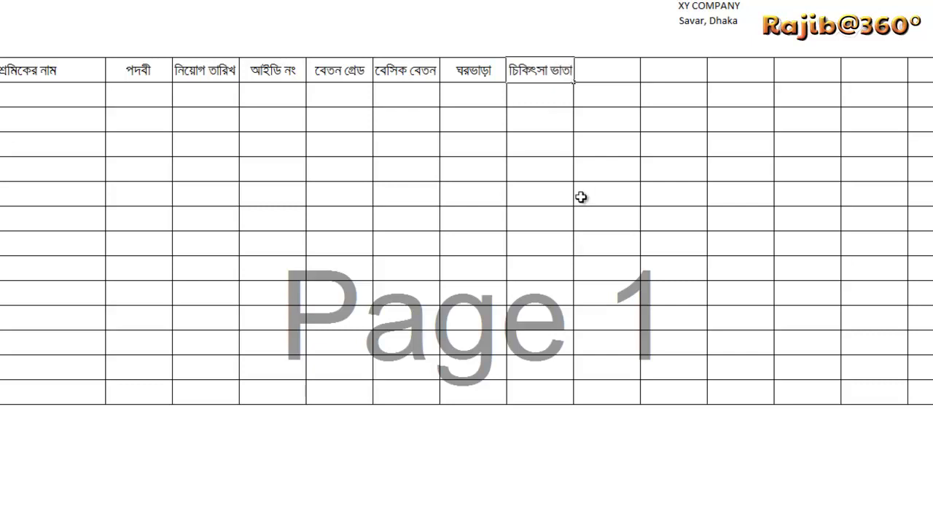
left_click_drag(579, 198, 620, 167)
Enter "যাতায়েত" as the first word of the header in cell M5
left_click(600, 70)
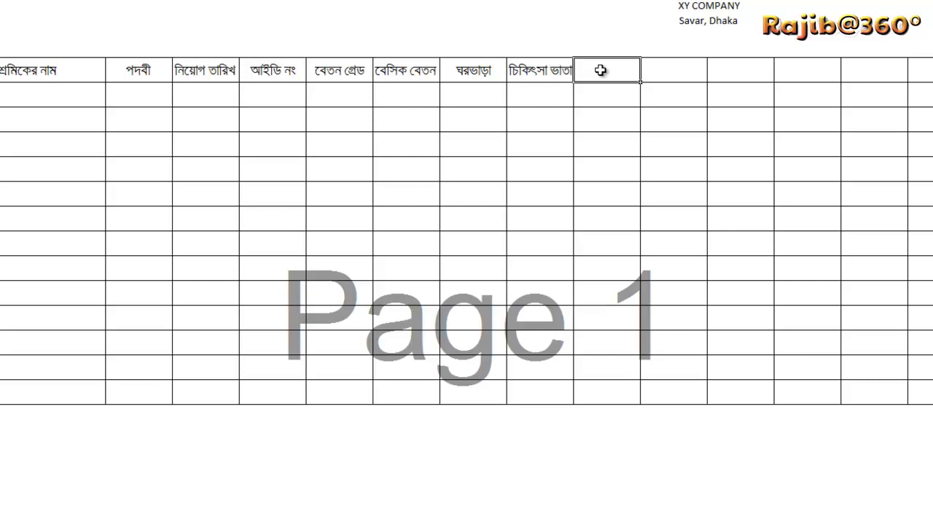
type("যা")
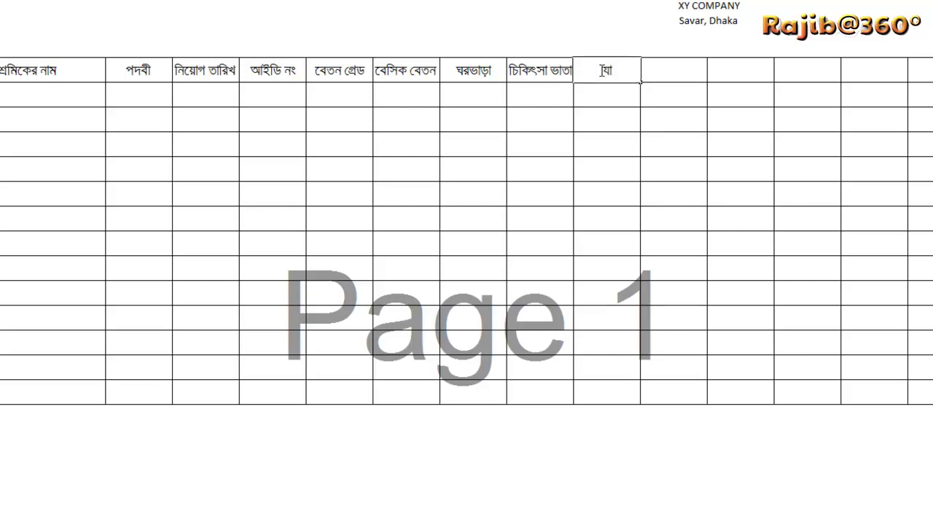
type("তায়েত")
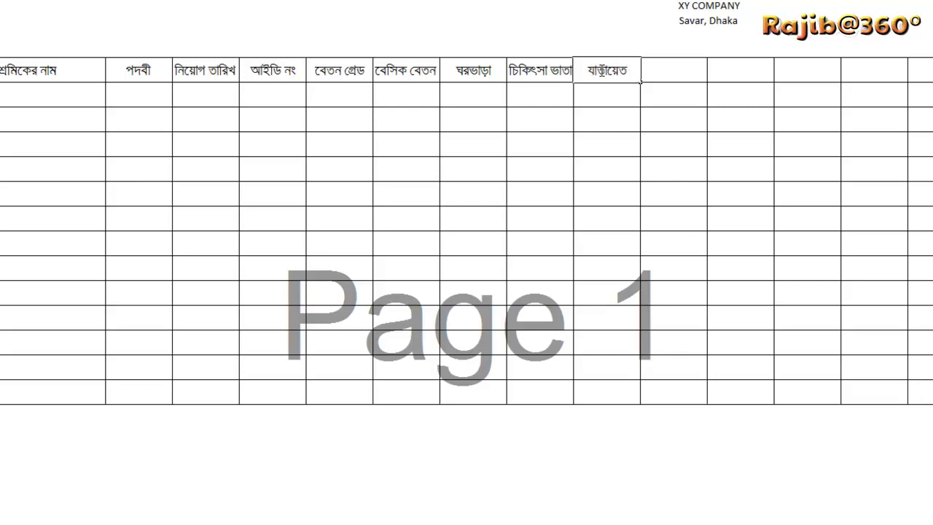
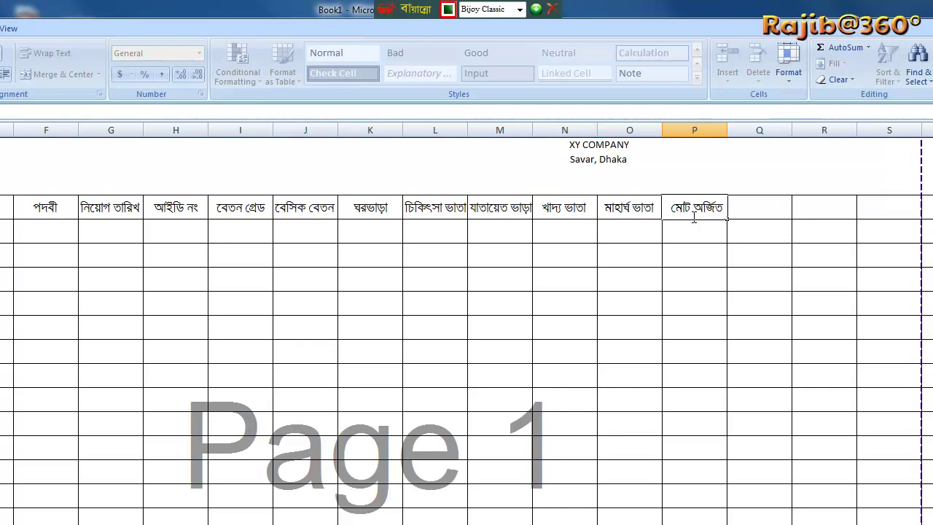
Complete the header in cell P5 as "মোট অর্জিত বেতন" and wrap its text
type("বেতন")
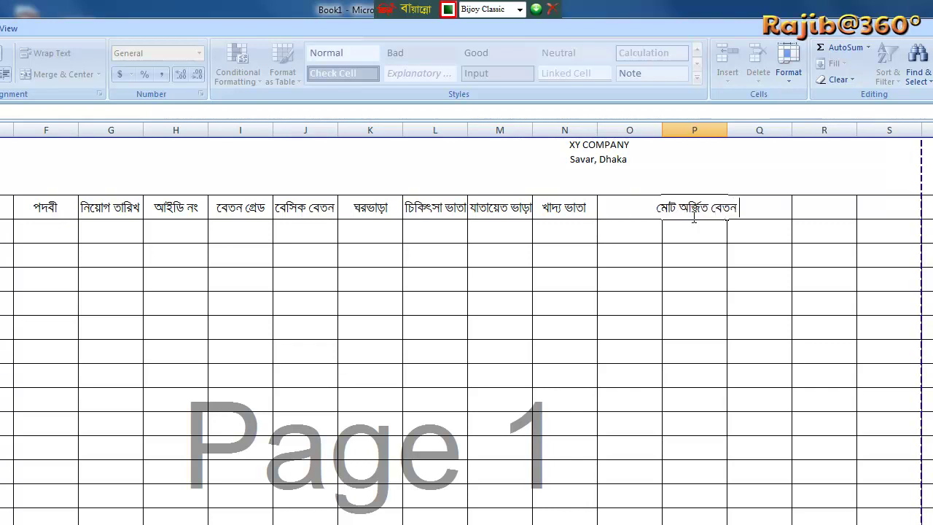
left_click(735, 369)
left_click(715, 207)
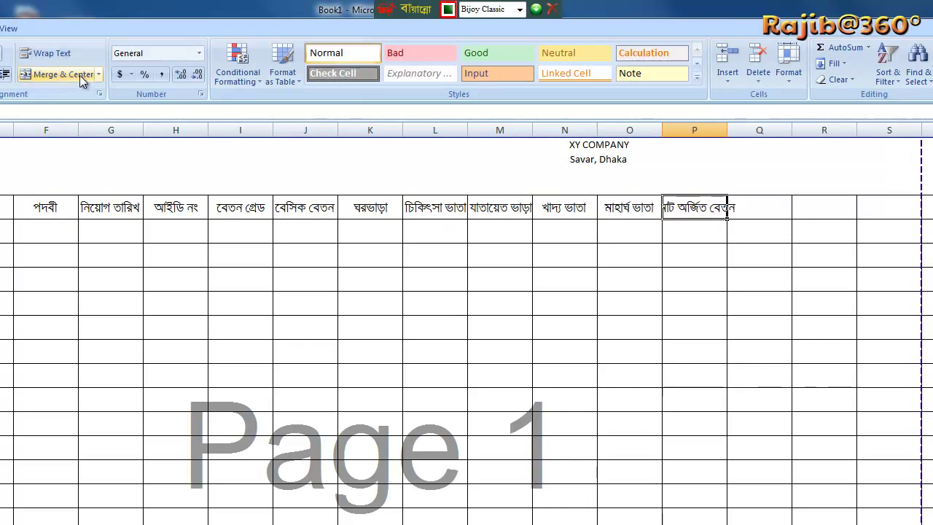
left_click(61, 55)
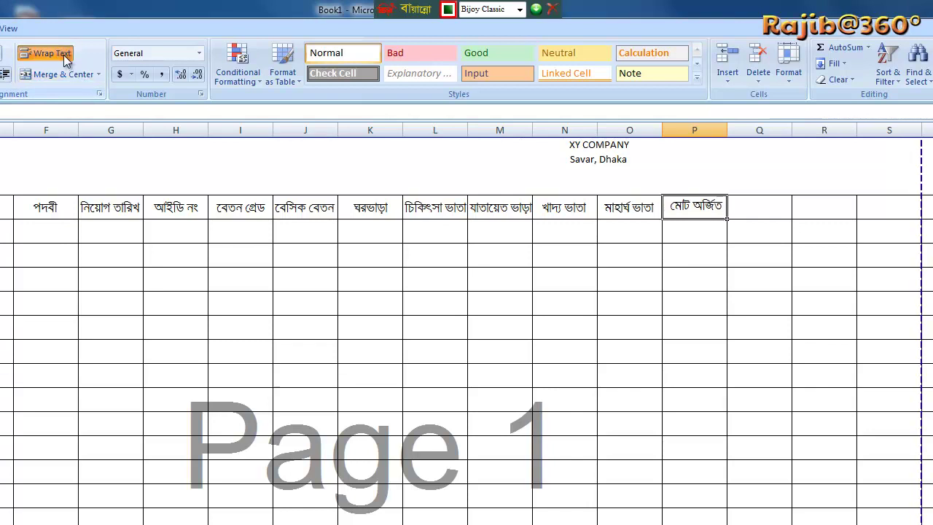
Narrow columns O and N so they fit closely around their header texts
left_click(701, 304)
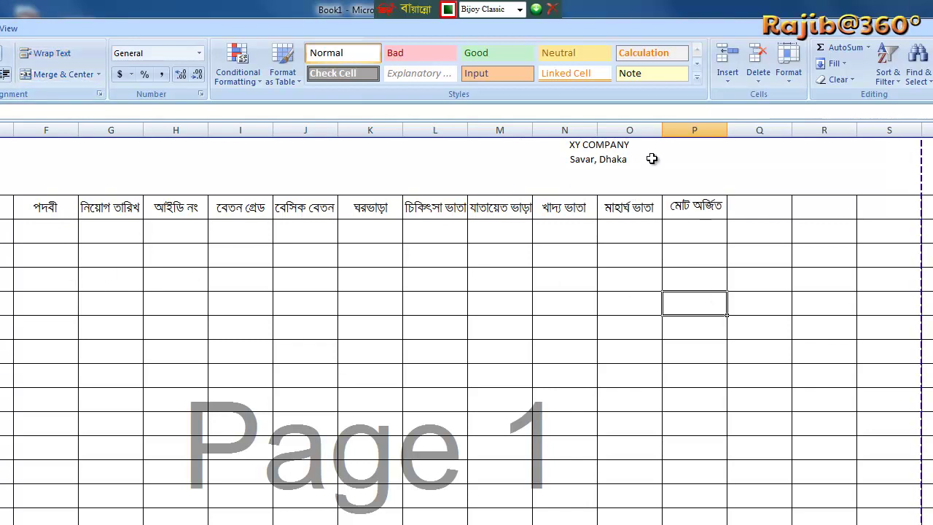
left_click_drag(662, 129, 588, 139)
left_click(515, 350)
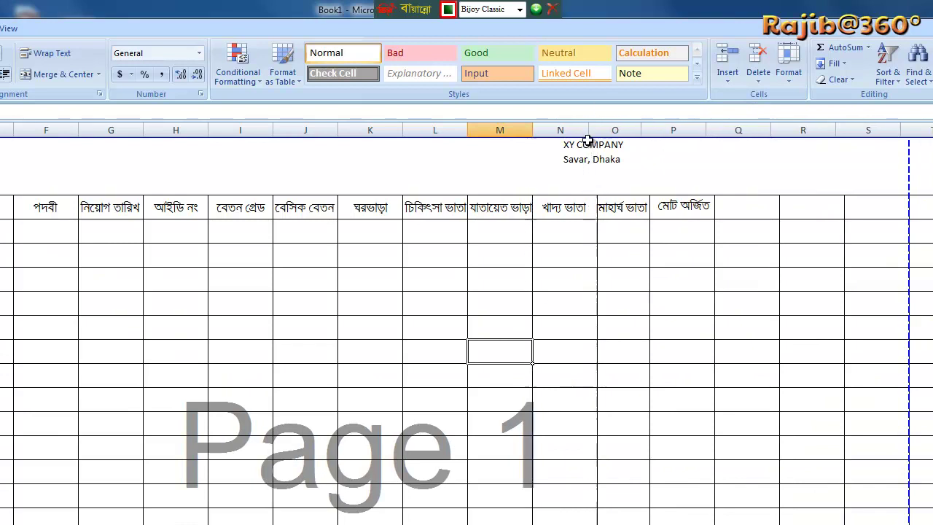
Wrap the "যাতায়েত ভাড়া" header in cell M5 and make row 5 taller for two lines of text
left_click(501, 210)
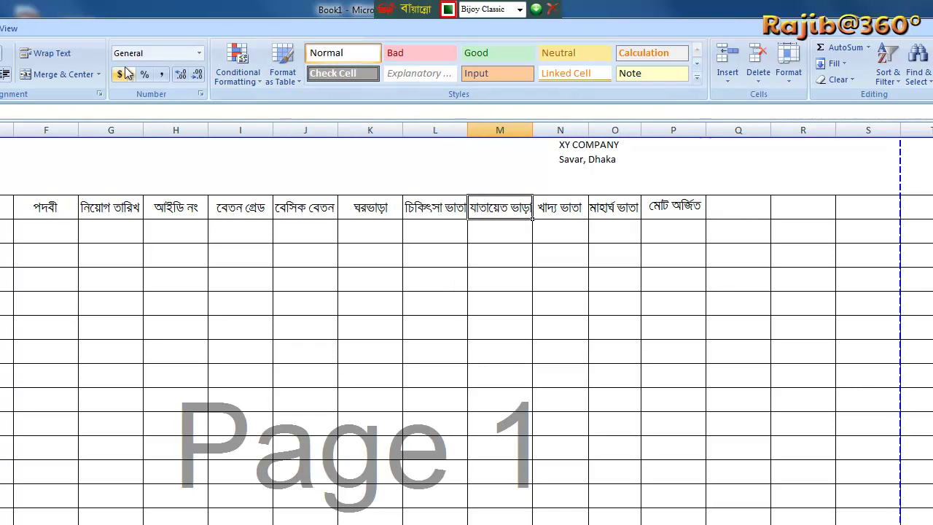
left_click(53, 55)
left_click(178, 306)
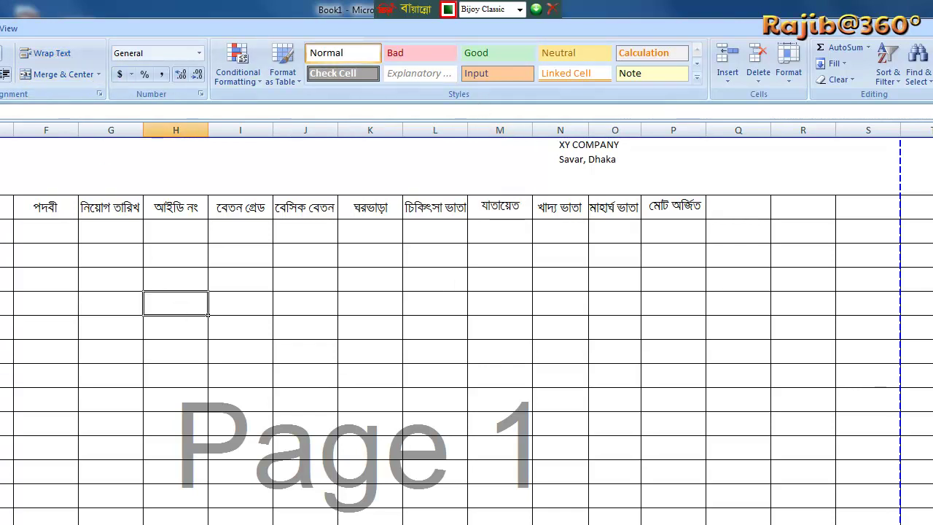
Break the "খাদ্য ভাতা" header in cell N5 onto two lines
double_click(563, 212)
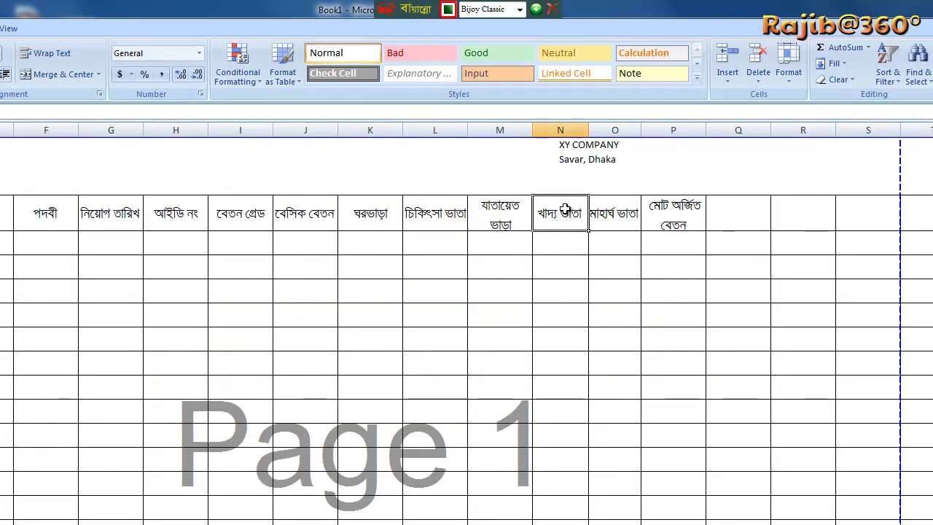
left_click(628, 296)
left_click(562, 217)
left_click(654, 360)
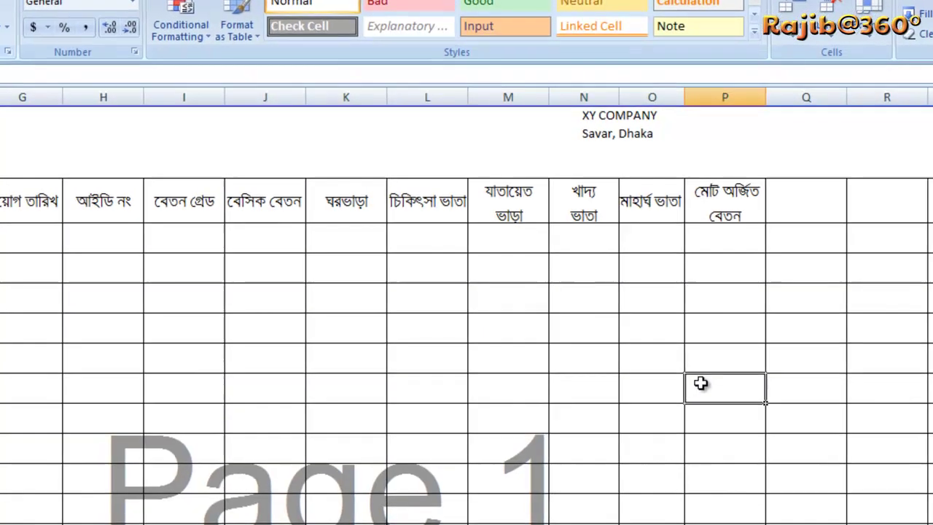
Add extra spaces between the words of the "মাহার্ঘ ভাতা" header in cell O5 and wrap its text
double_click(642, 202)
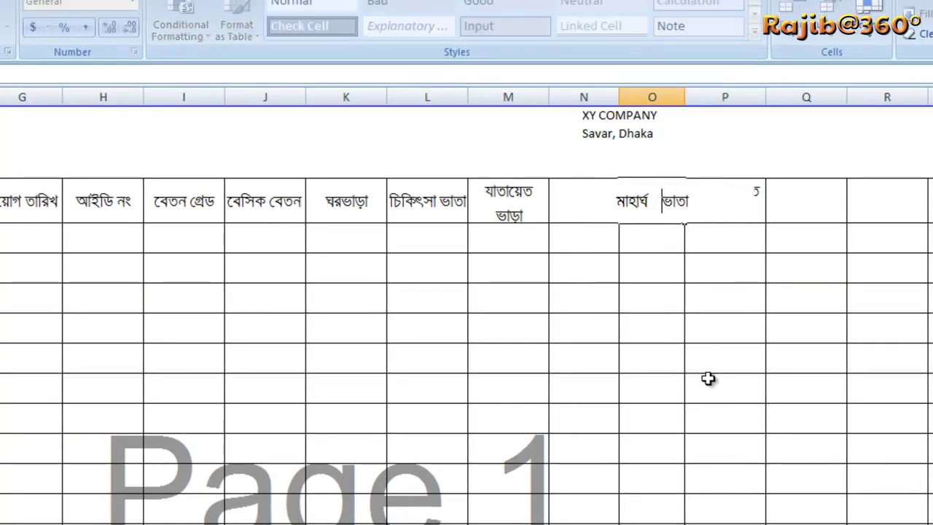
left_click(733, 396)
left_click(649, 202)
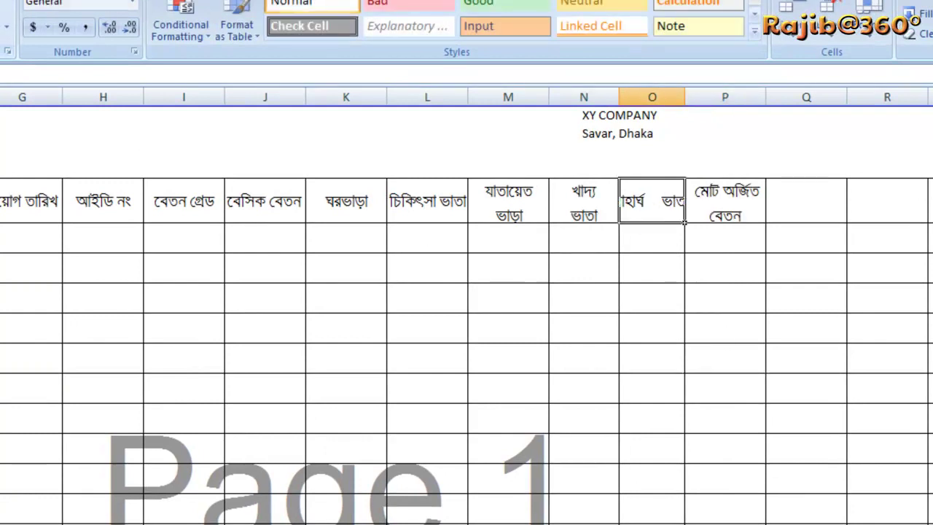
left_click(693, 319)
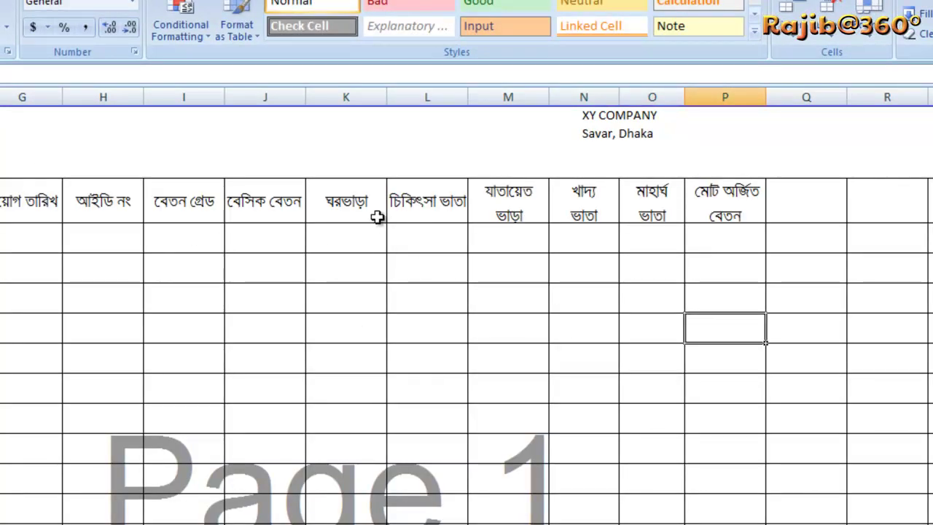
Wrap the "চিকিৎসা ভাতা" header in cell L5 onto two lines
double_click(441, 197)
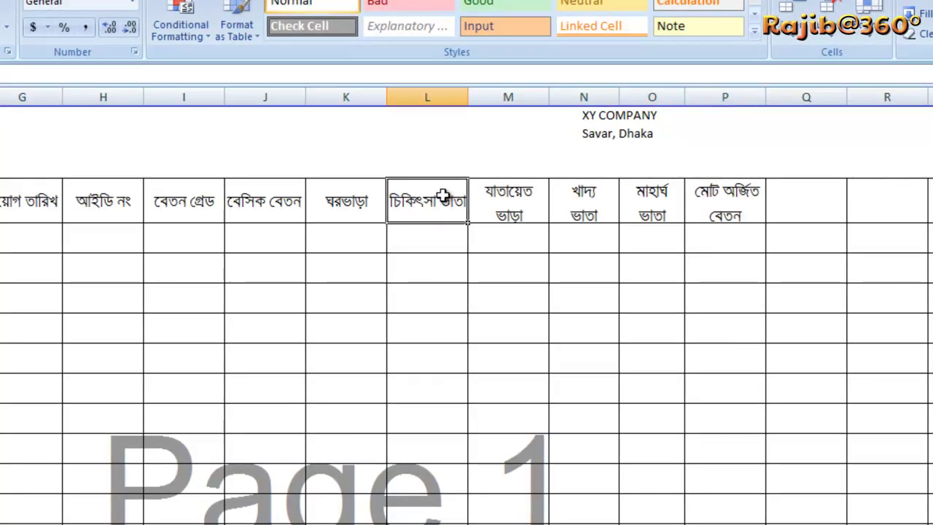
left_click(469, 298)
left_click(420, 210)
left_click(2, 4)
left_click(460, 296)
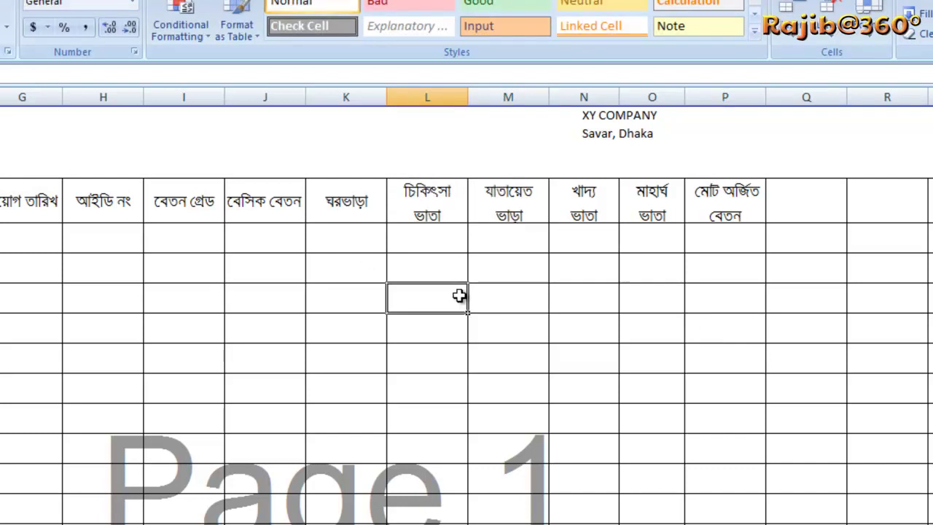
left_click(737, 208)
left_click(783, 318)
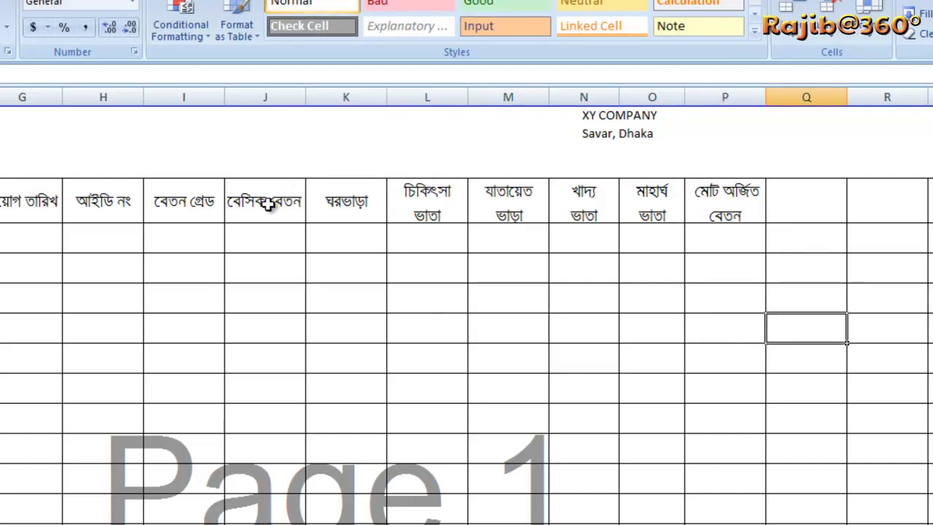
Split the "বেসিক বেতন" header in cell J5 so that "বেতন" sits on a second line
left_click(269, 205)
left_click_drag(296, 261, 302, 290)
left_click(269, 199)
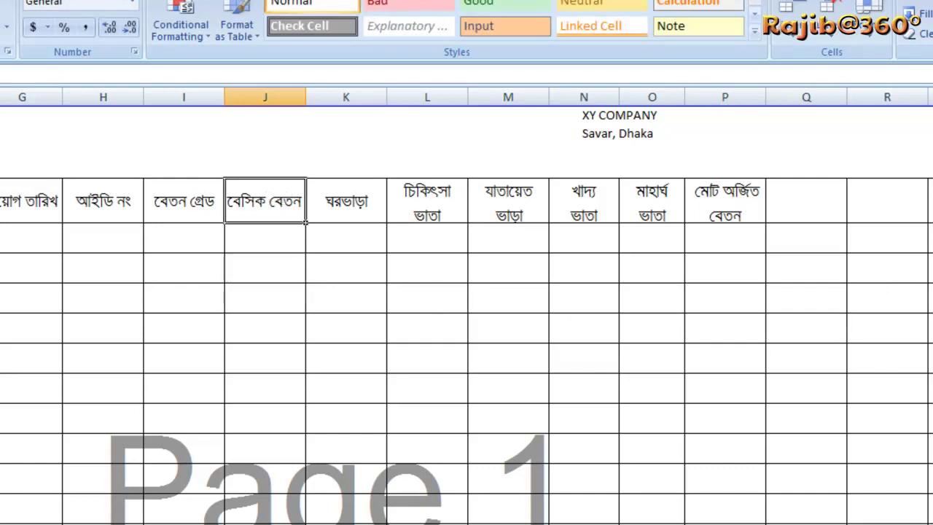
double_click(272, 202)
key("alt+Return")
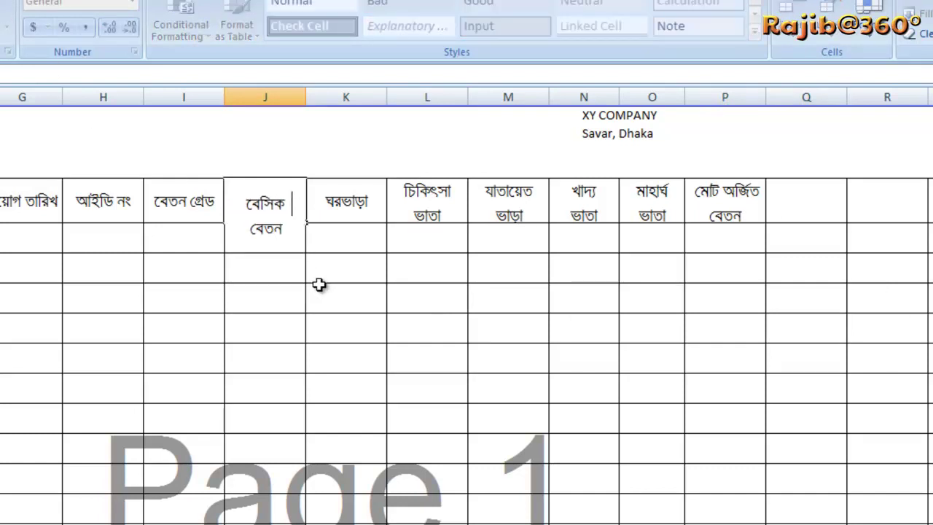
left_click(320, 285)
Split the "বেতন গ্রেড" header in cell I5 so that "গ্রেড" sits on a second line
left_click(192, 202)
double_click(191, 202)
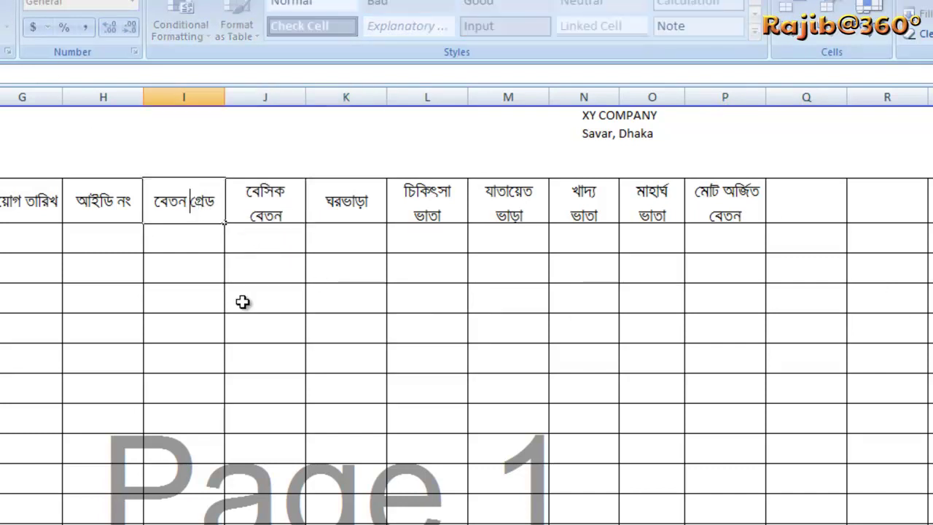
left_click(277, 323)
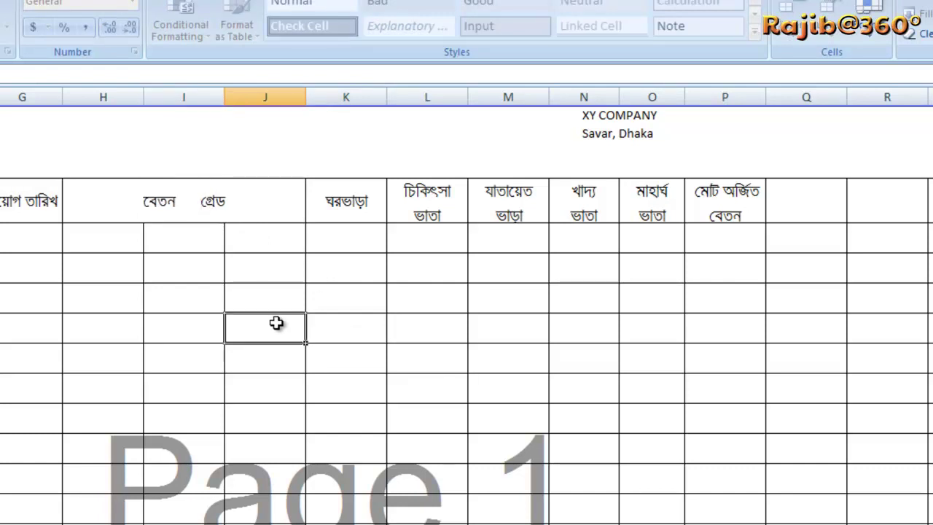
left_click(312, 320)
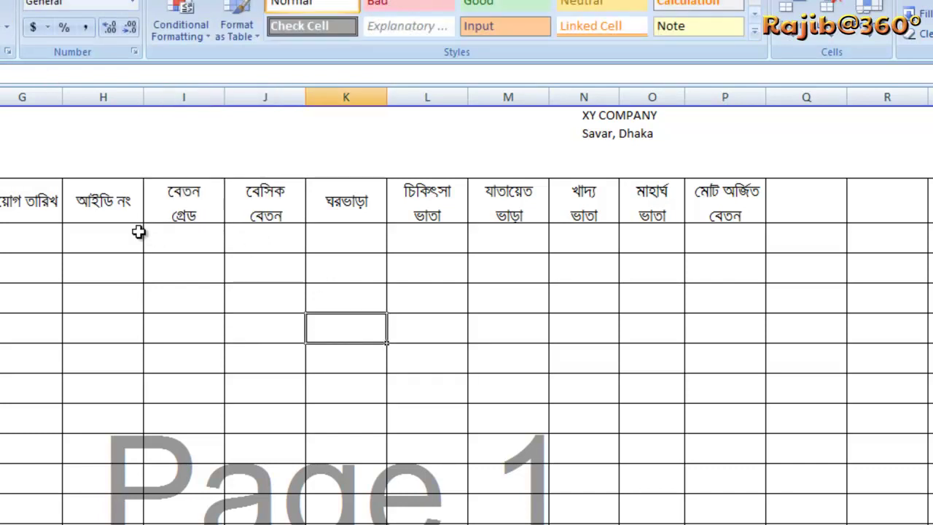
Narrow column H and break its "আইডি নং" header in H5 onto two lines
double_click(117, 205)
left_click(210, 327)
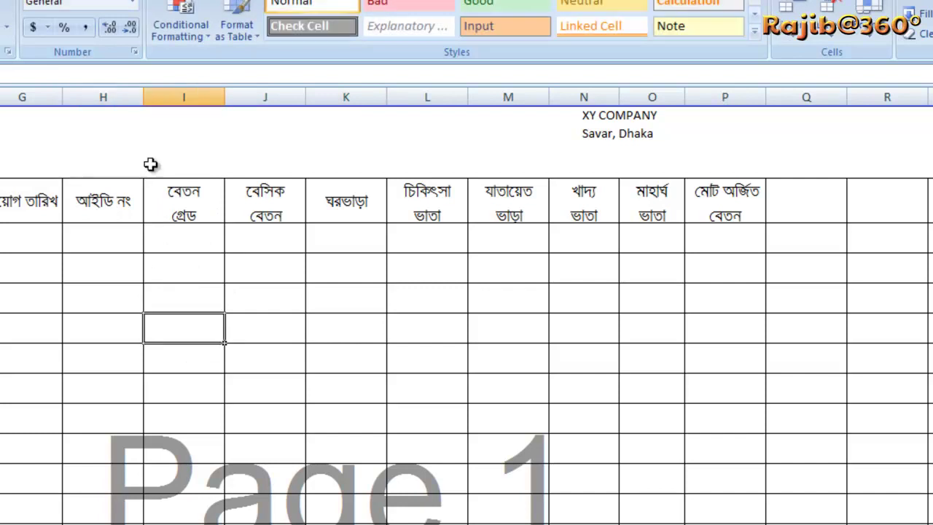
left_click_drag(143, 97, 122, 98)
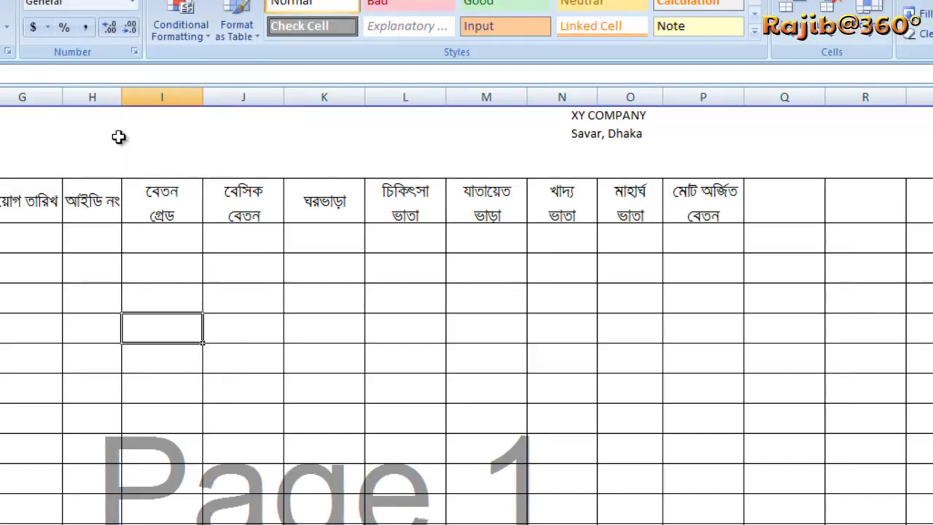
double_click(107, 203)
left_click_drag(179, 382, 172, 364)
left_click(100, 213)
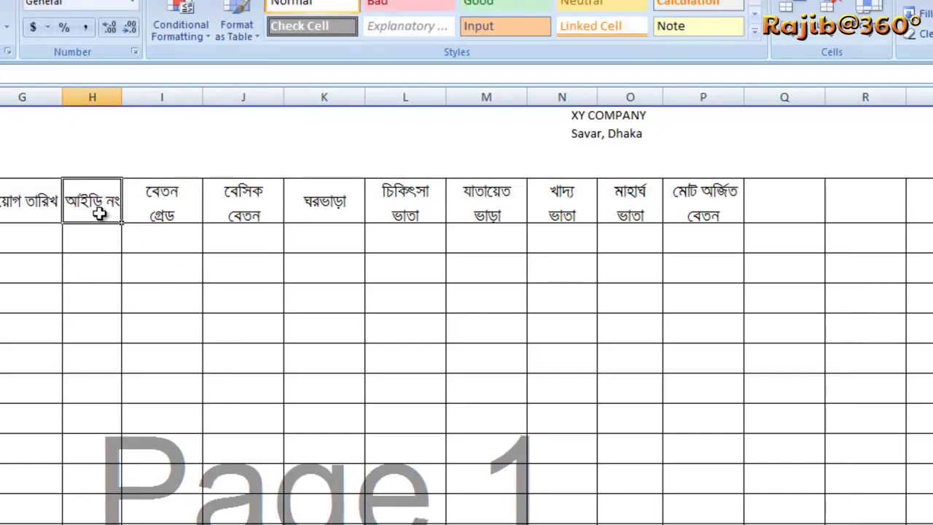
left_click(129, 323)
Break the "নিয়োগ তারিখ" header in cell G5 so that "তারিখ" sits on a second line
left_click(22, 207)
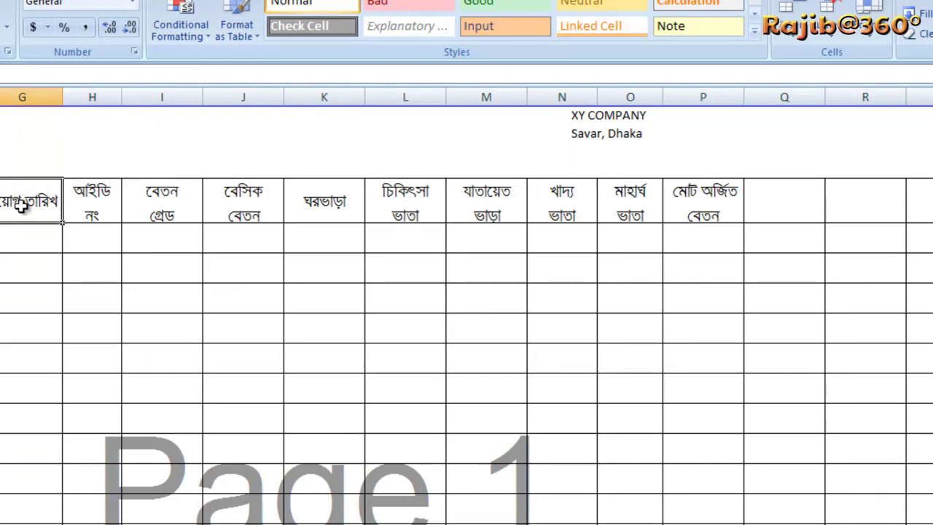
left_click(212, 356)
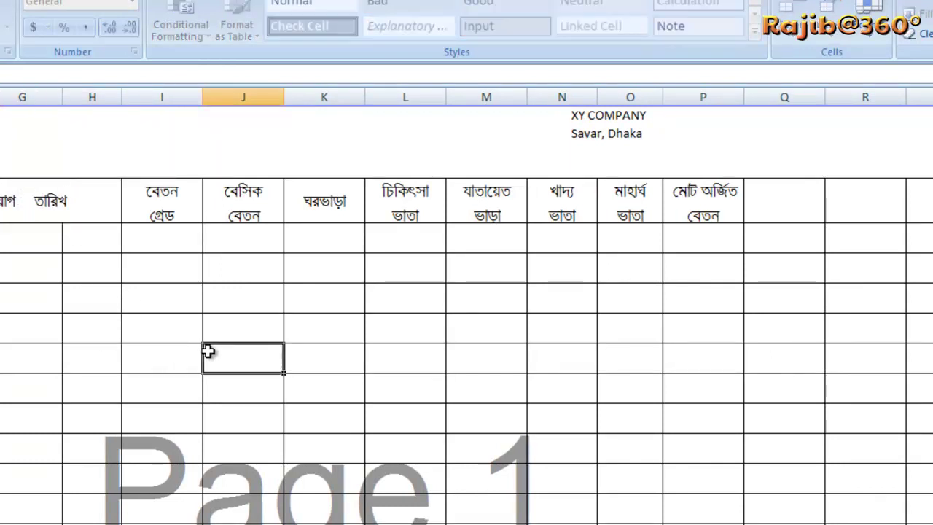
left_click(129, 322)
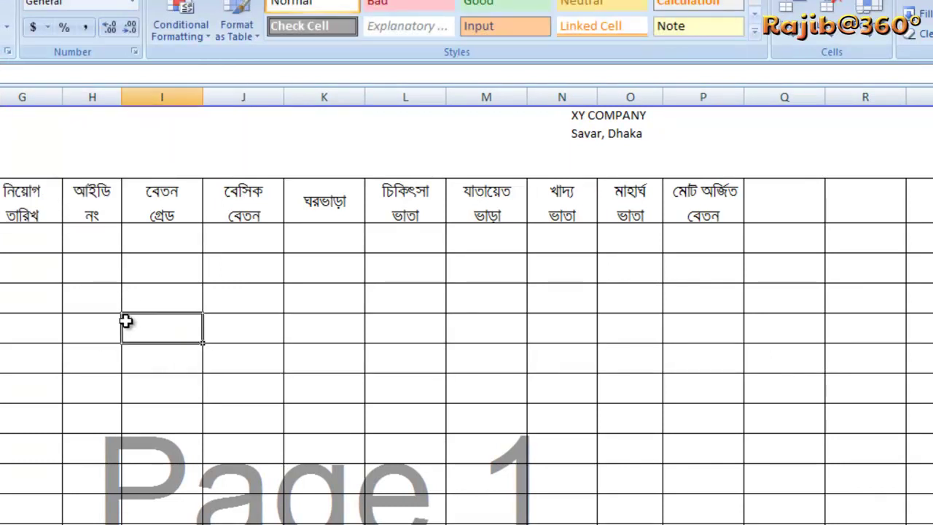
Widen columns F and G slightly and narrow columns H, I and J to fit their two-line headers
left_click(417, 302)
left_click(73, 276)
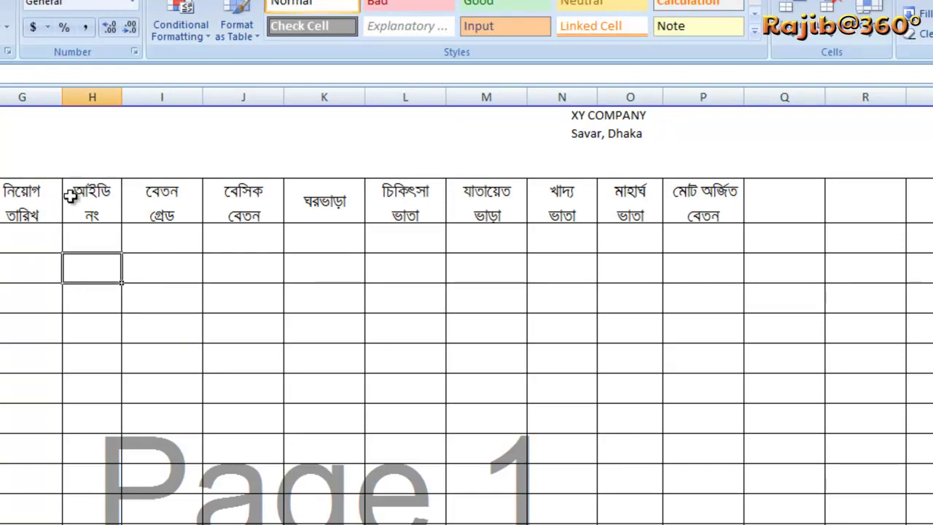
left_click_drag(63, 96, 65, 95)
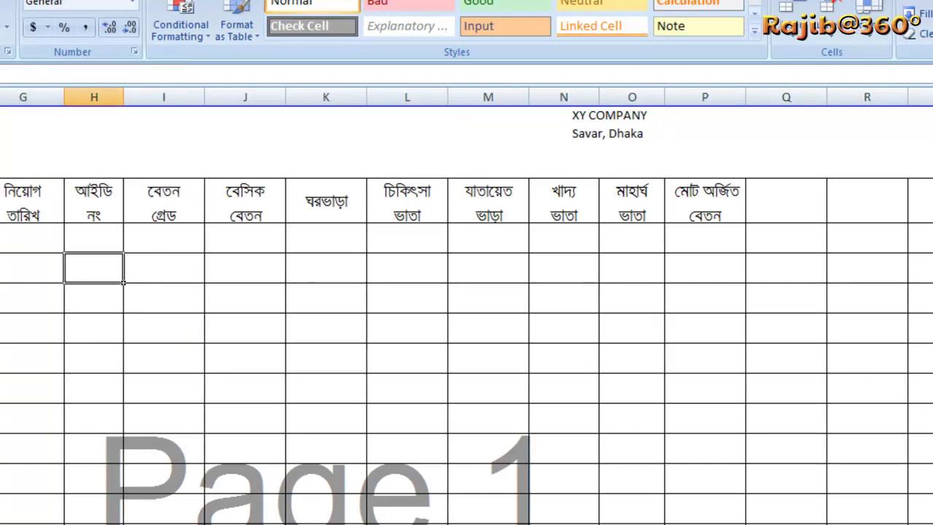
left_click_drag(0, 95, 9, 95)
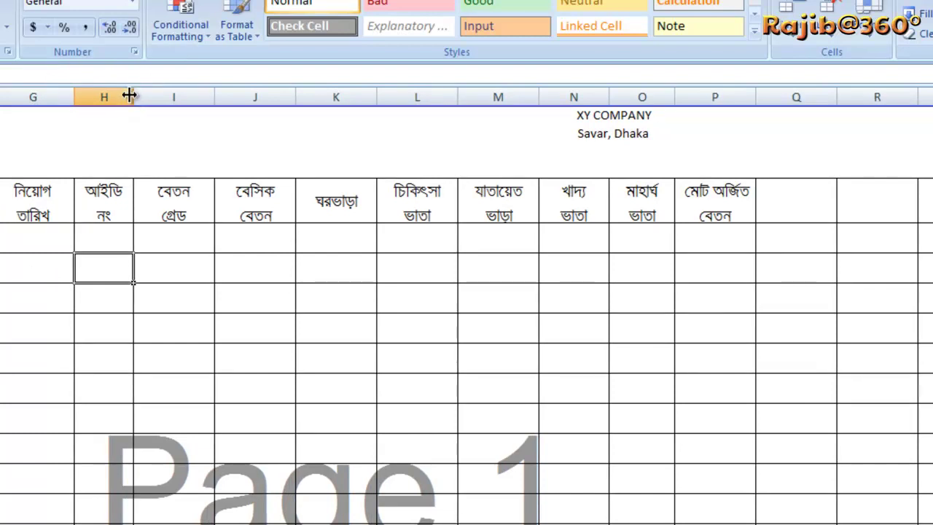
mouse_move(132, 96)
left_mouse_down()
mouse_move(121, 117)
mouse_move(125, 110)
left_mouse_up()
left_click_drag(205, 108, 186, 121)
left_click_drag(270, 99, 250, 125)
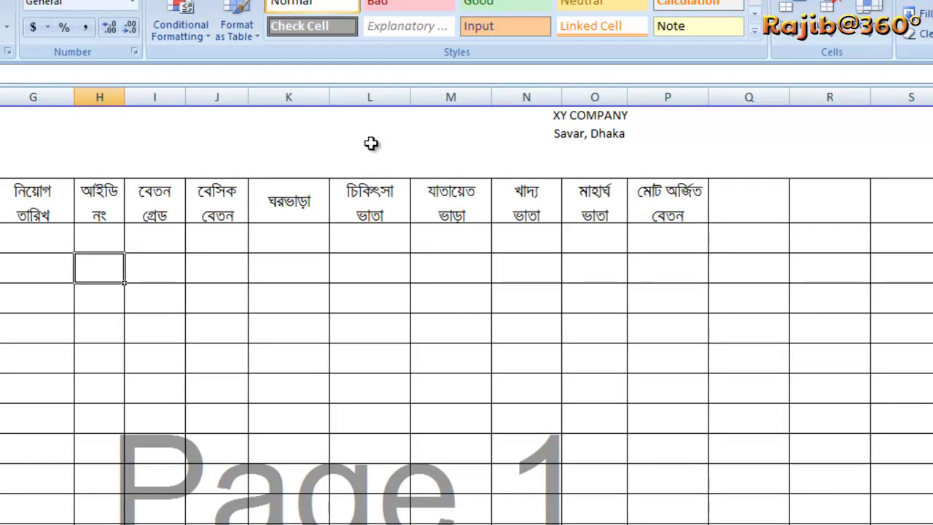
Narrow columns K through P one by one so each closely fits its header text
left_click_drag(328, 92, 309, 125)
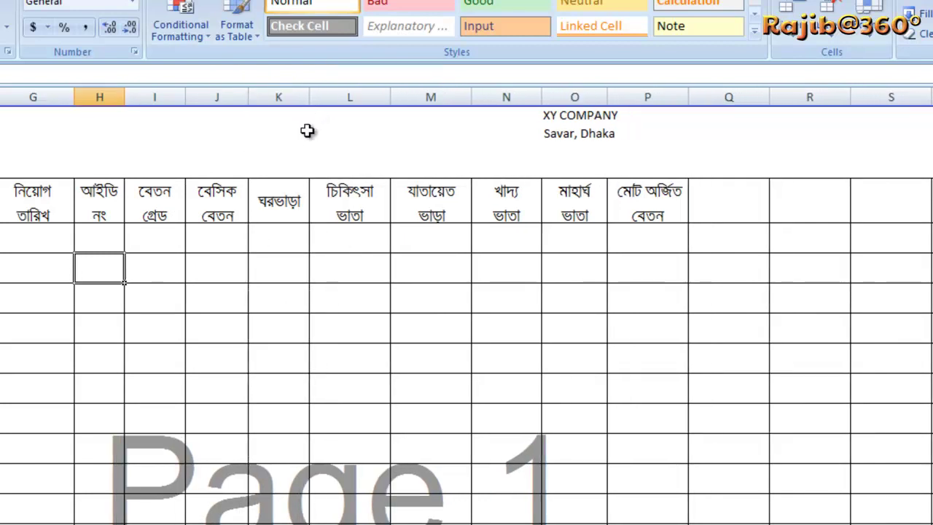
left_click_drag(391, 96, 375, 124)
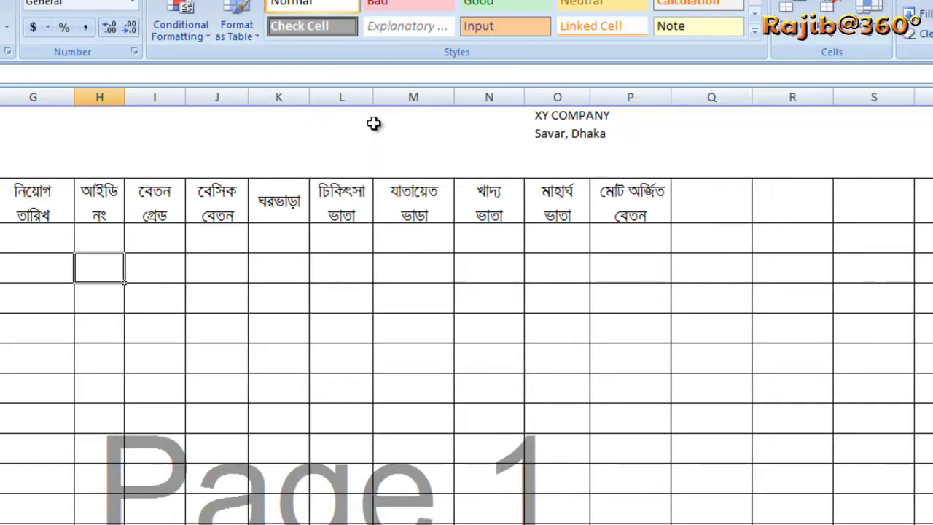
left_click_drag(452, 97, 431, 138)
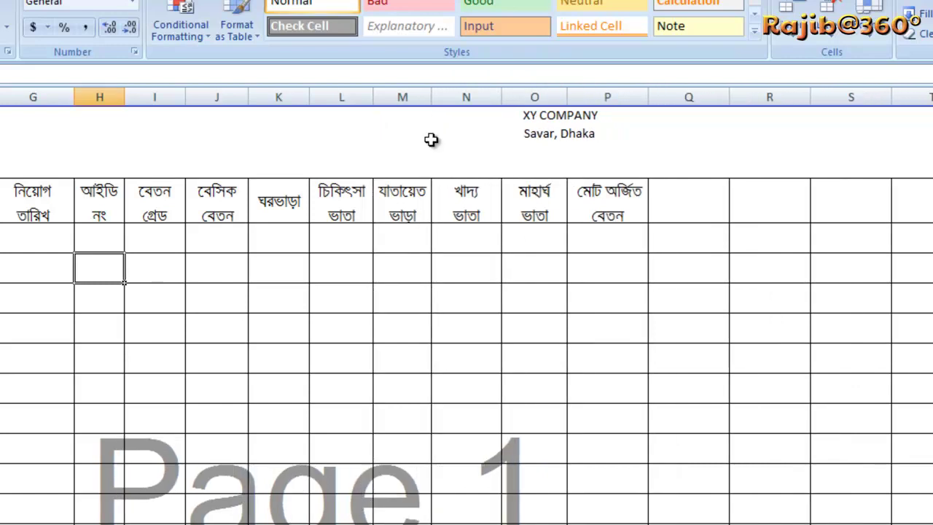
left_click_drag(498, 97, 485, 119)
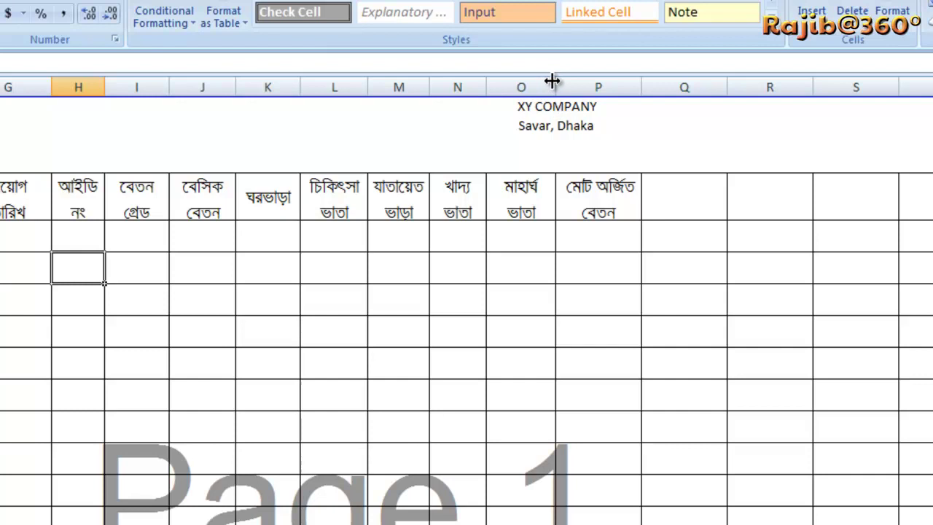
left_click_drag(551, 81, 543, 110)
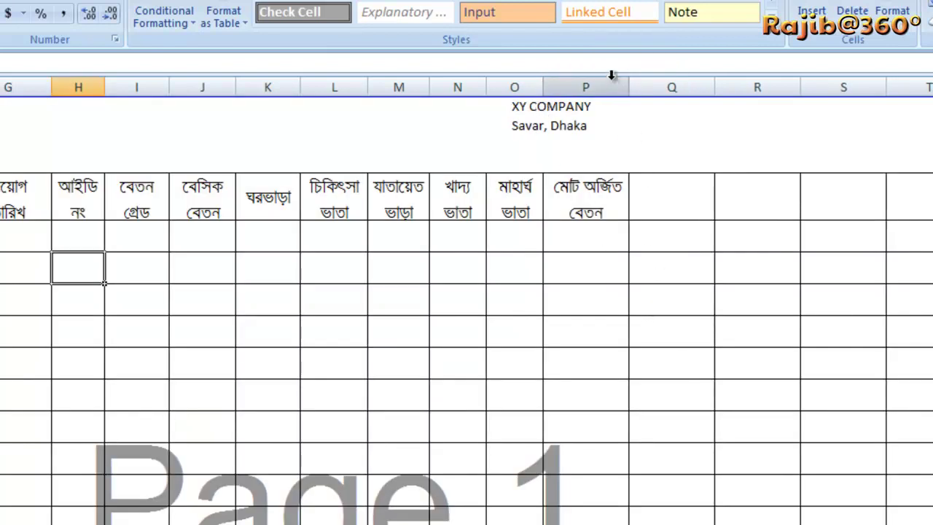
left_click_drag(629, 81, 611, 128)
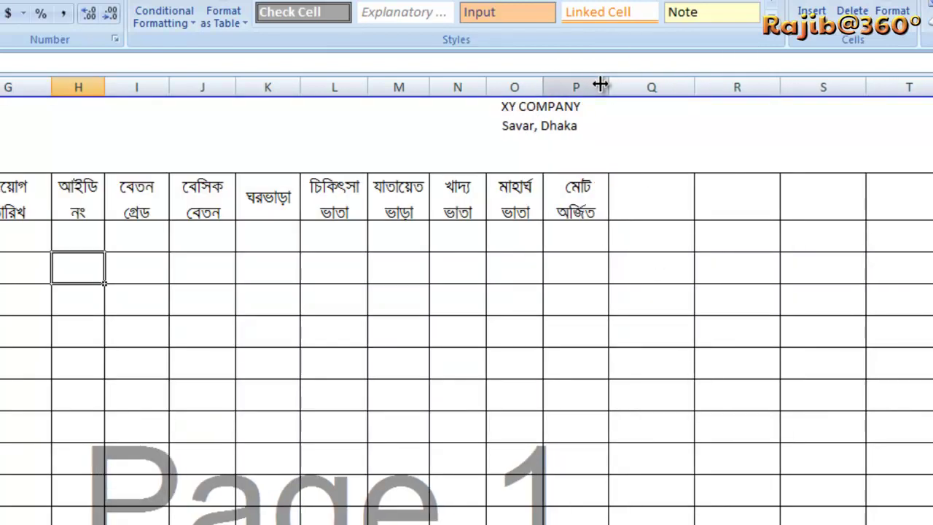
left_click_drag(605, 86, 622, 123)
left_click(770, 388)
double_click(770, 387)
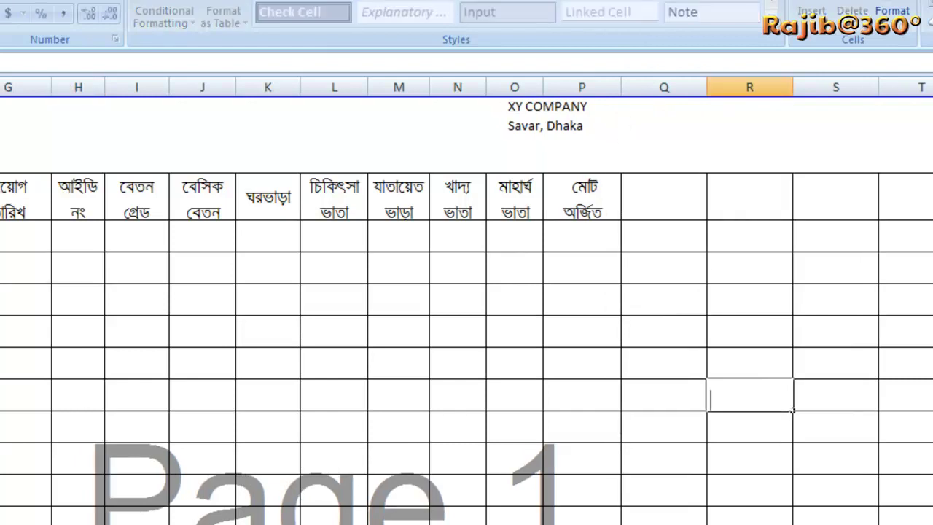
left_click(435, 430)
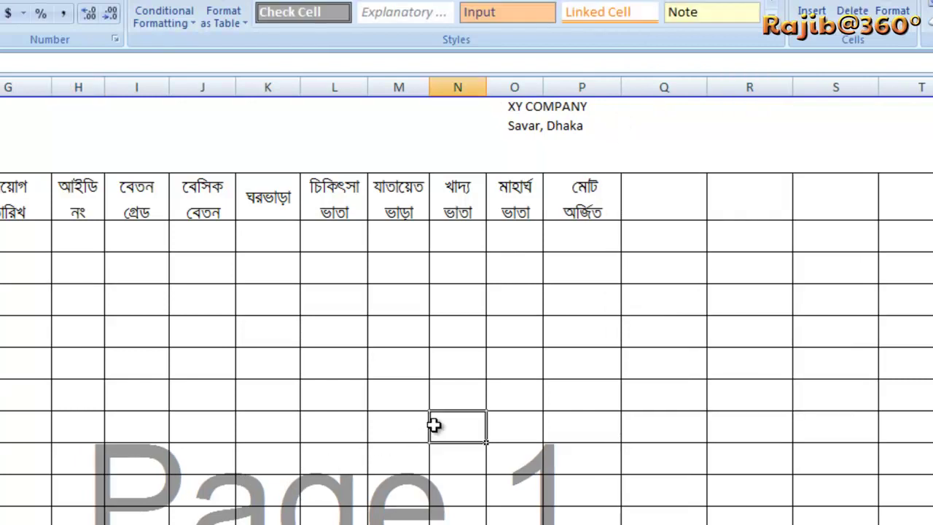
Enter the headers "মাসের দিন" in cell Q5 and "কর্ম দিন" in cell R5
left_click(646, 195)
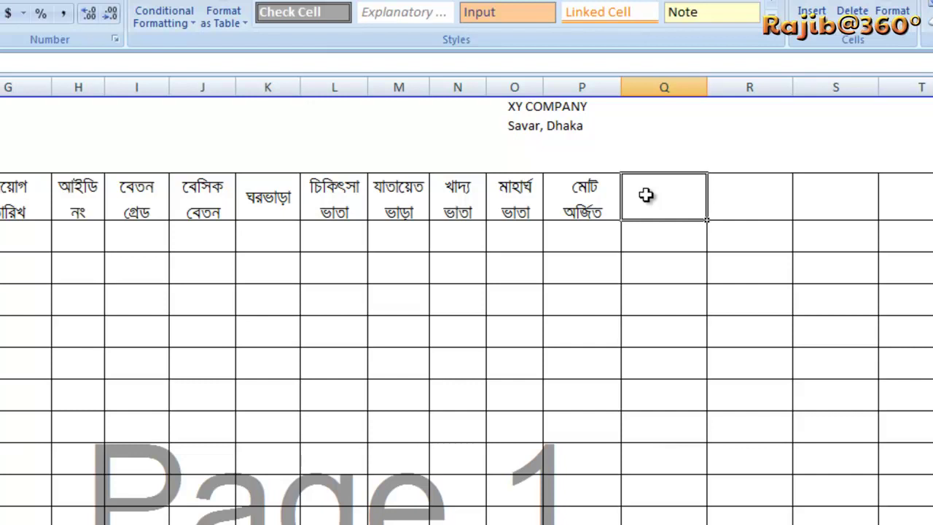
type("মাসে")
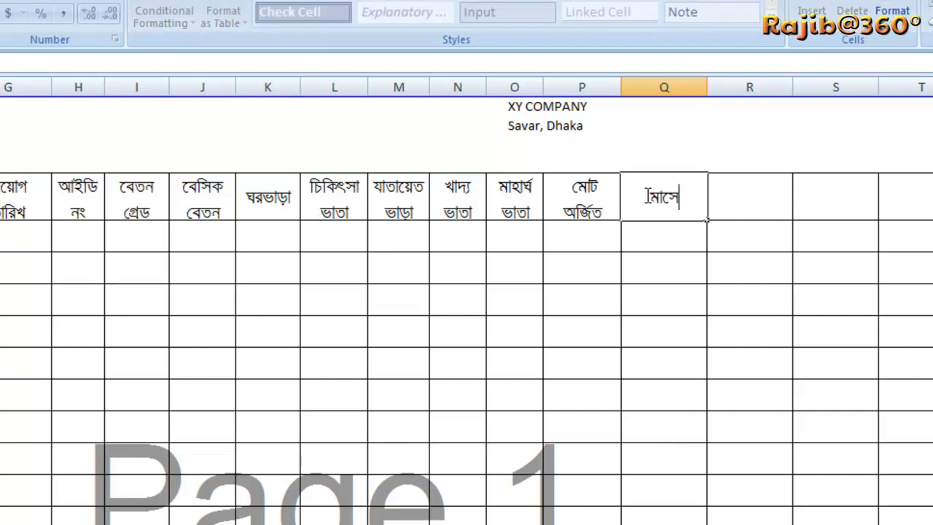
type("র িদন")
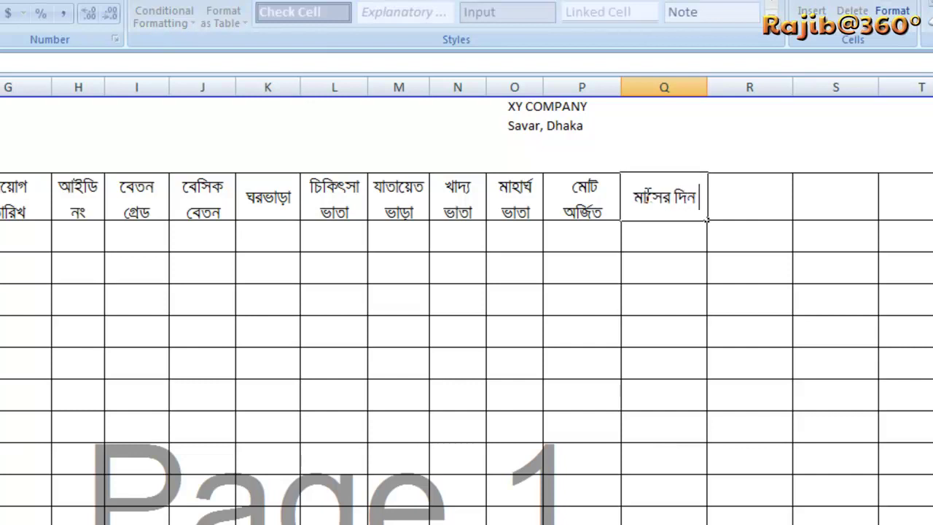
key("Return")
left_click(725, 210)
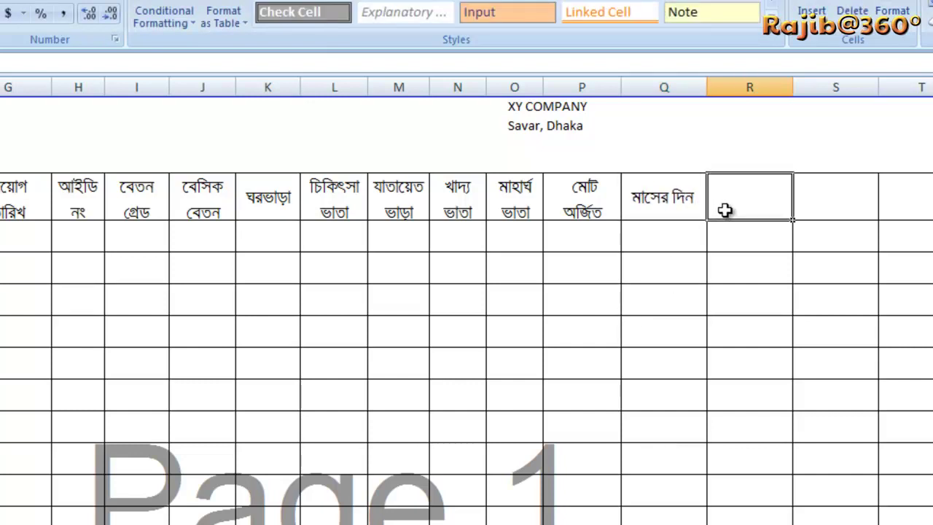
type("কর্ম")
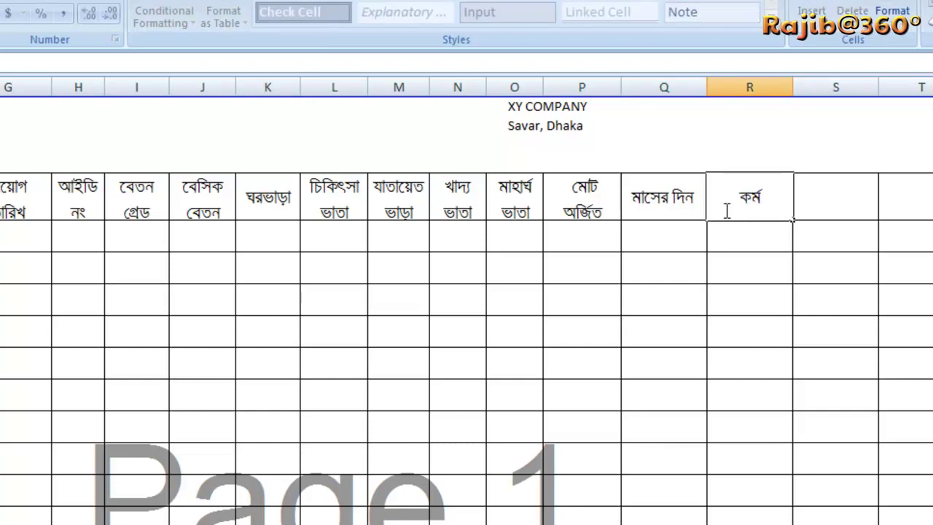
type(" িদন")
Enter the header "ছুটি" in cell S5
left_click(834, 197)
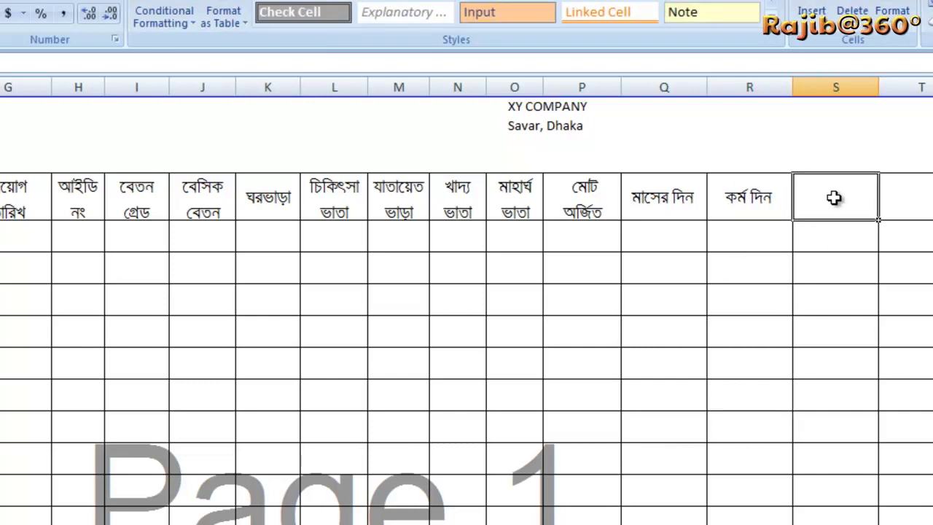
type("ছুটিট")
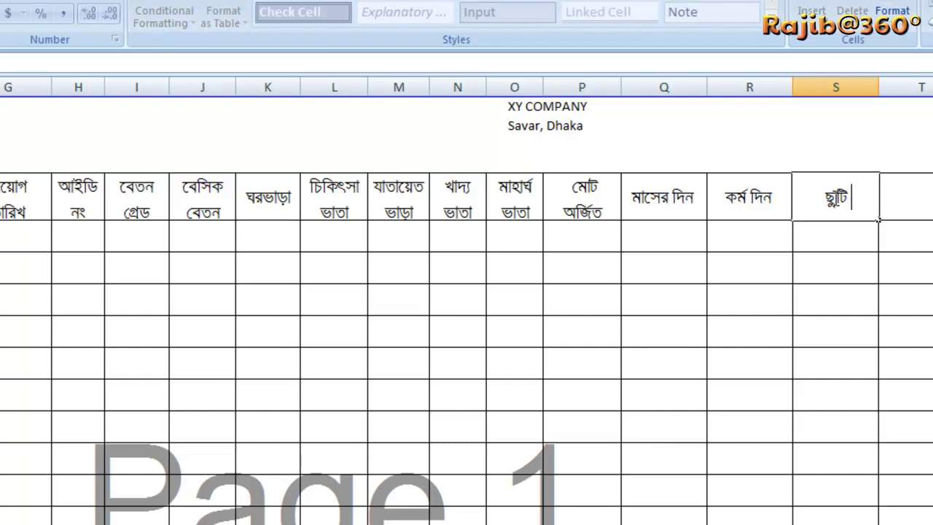
left_click(828, 287)
Enter the header "মোট উপস্থিতি" in cell T5
left_click(902, 192)
type("মে")
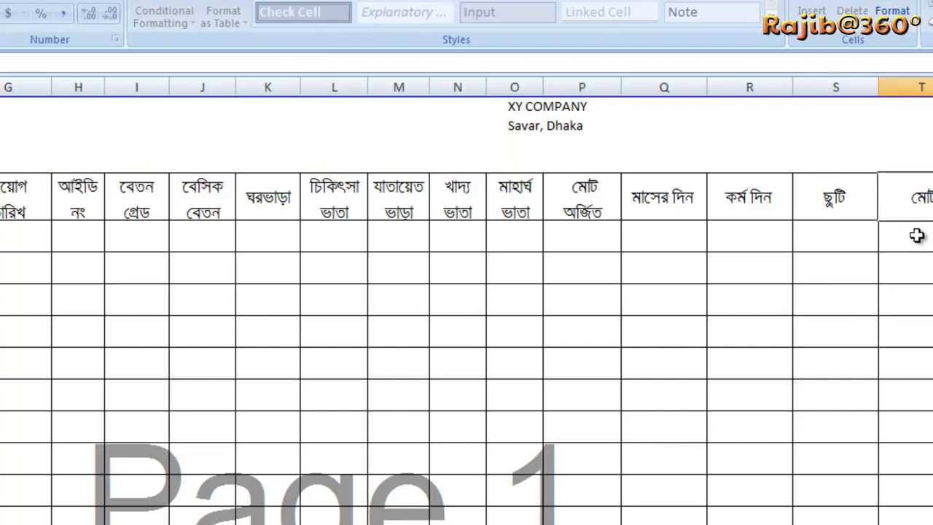
type("াট উ")
type("প")
type("প")
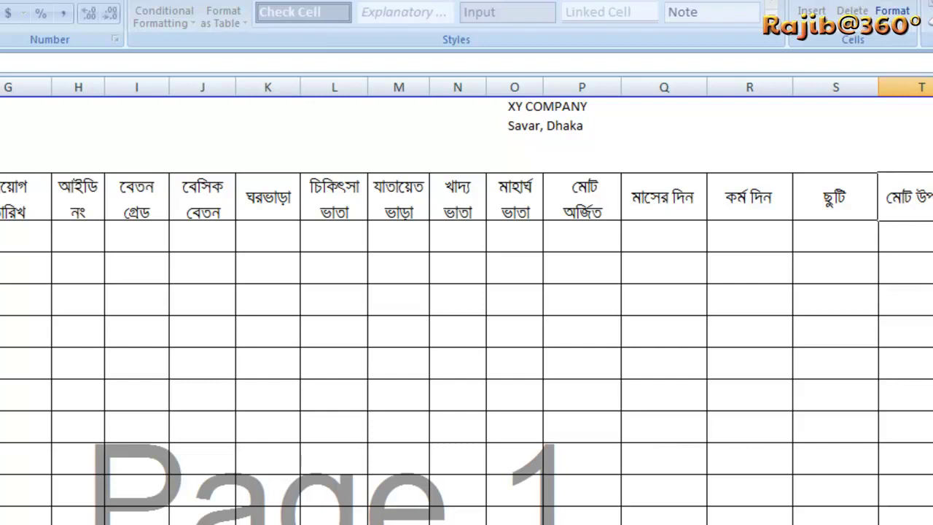
type("ত")
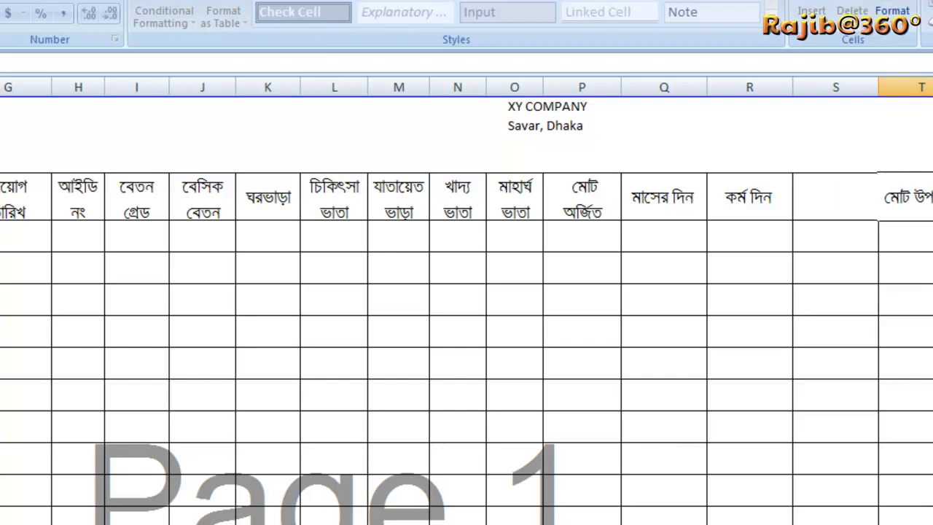
left_click(931, 303)
left_click(927, 210)
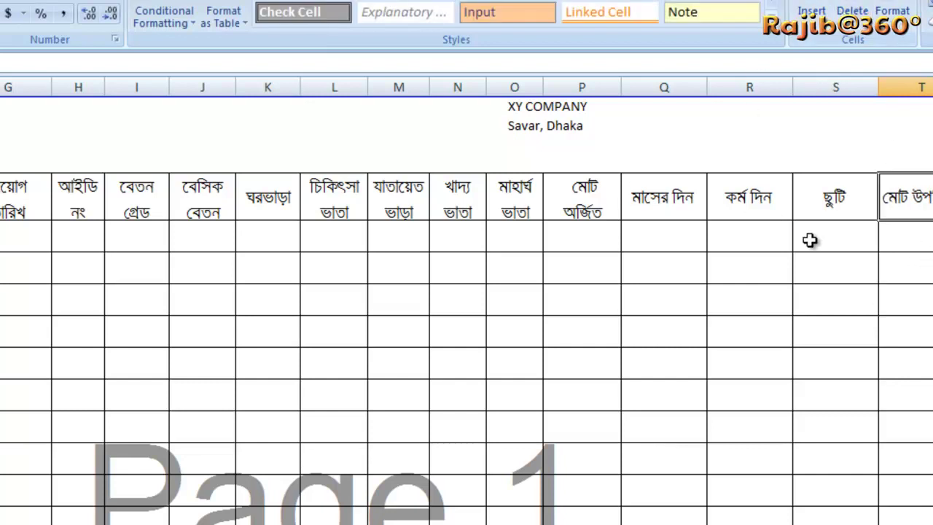
Narrow column R to fit its "কর্ম দিন" header
left_click(887, 290)
left_click_drag(793, 87, 770, 111)
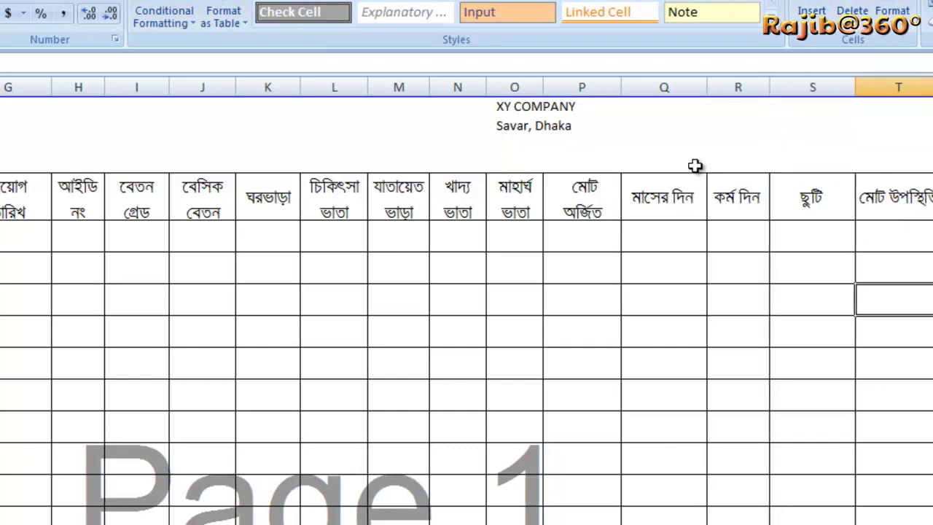
left_click(664, 187)
left_click_drag(708, 75, 691, 133)
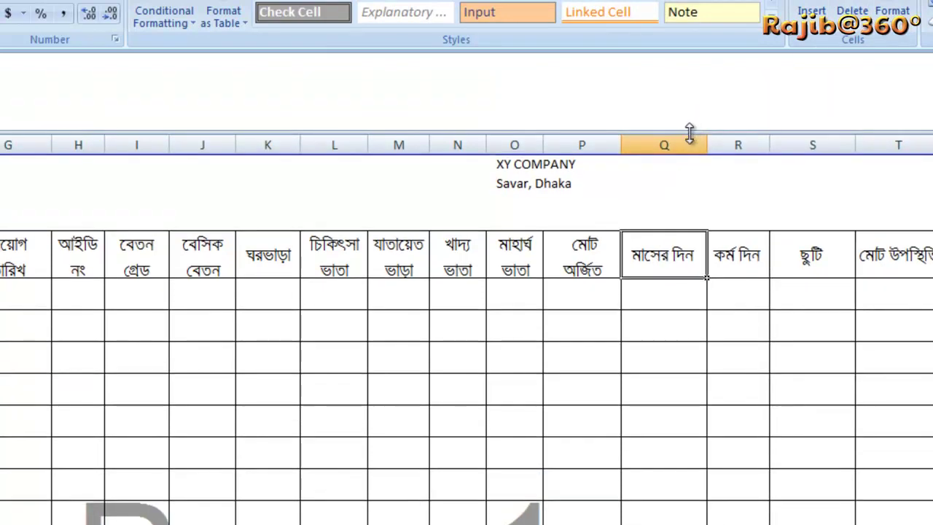
left_click_drag(619, 132, 608, 66)
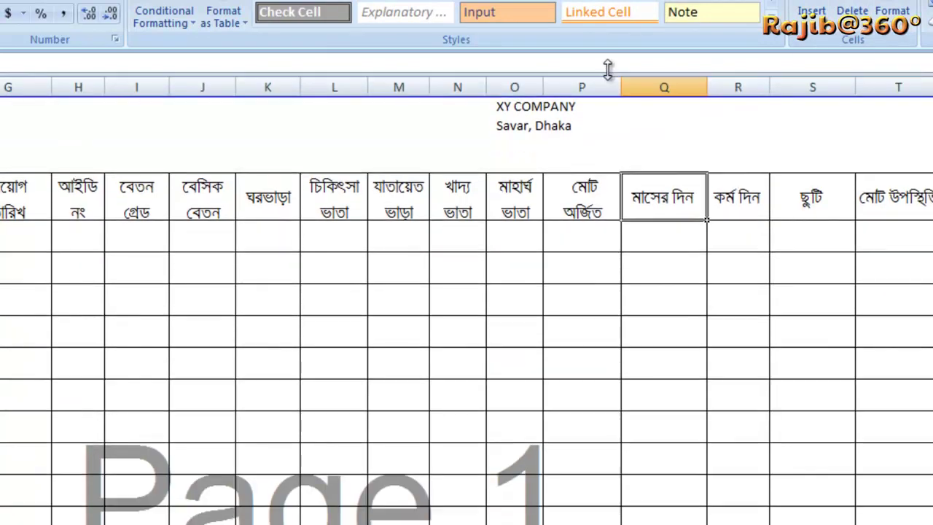
Narrow column Q until its header wraps onto two lines, and break the "কর্ম দিন" header in cell R5 onto two lines
left_click_drag(702, 86, 681, 117)
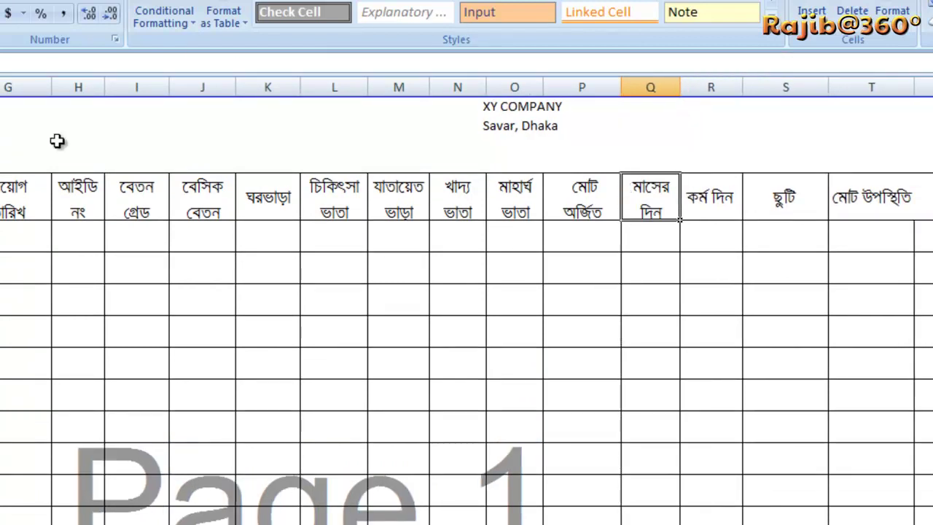
left_click(806, 449)
left_click(733, 213)
double_click(716, 201)
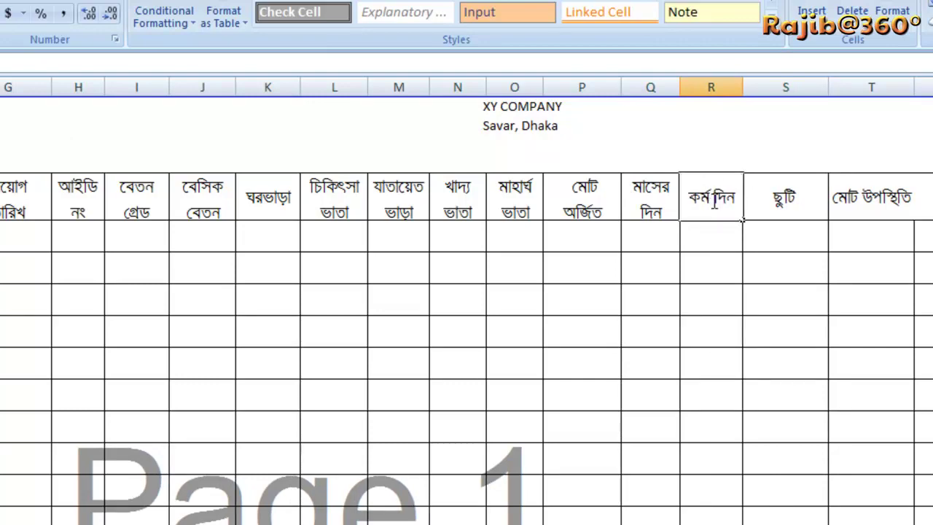
left_click(756, 350)
left_click(726, 204)
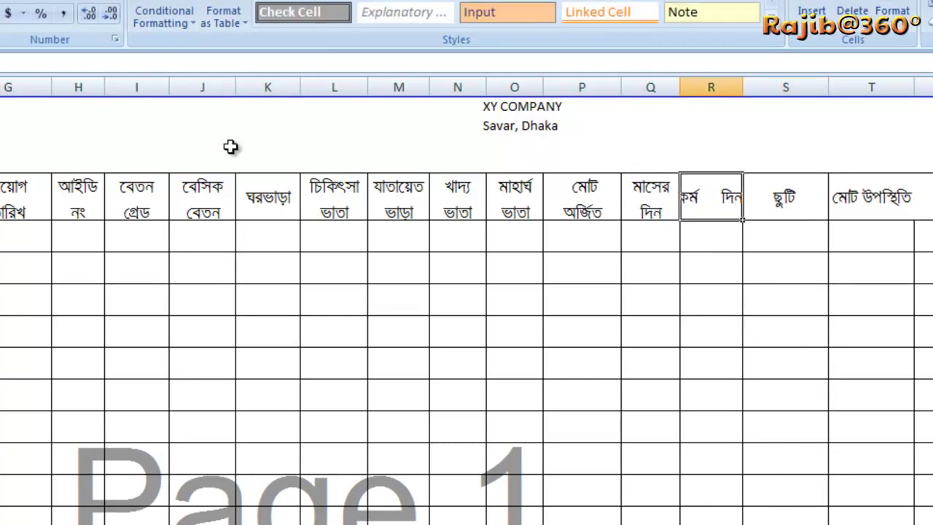
left_click(267, 41)
left_click(650, 395)
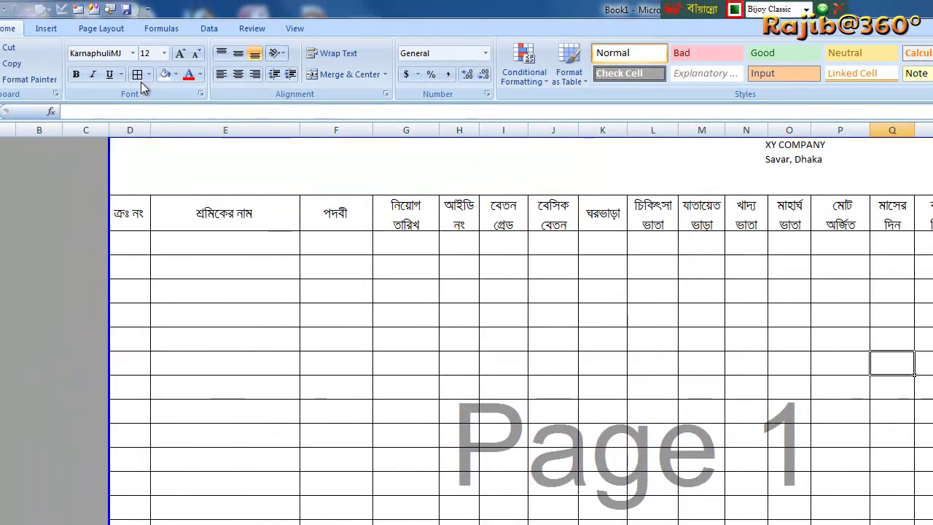
Narrow columns R and S to fit their "কর্ম দিন" and "ছুটি" headers
left_click(46, 28)
left_click(13, 31)
left_click(87, 28)
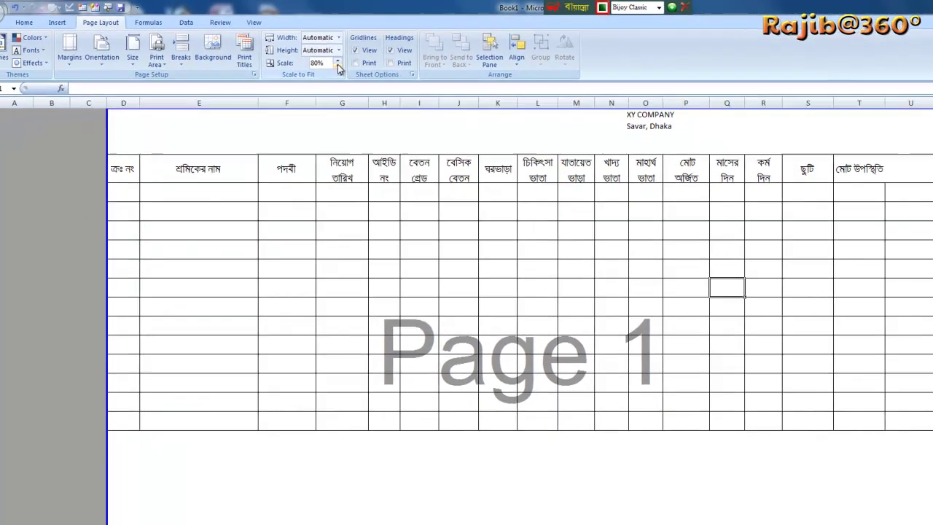
left_click(741, 339)
left_click(707, 148)
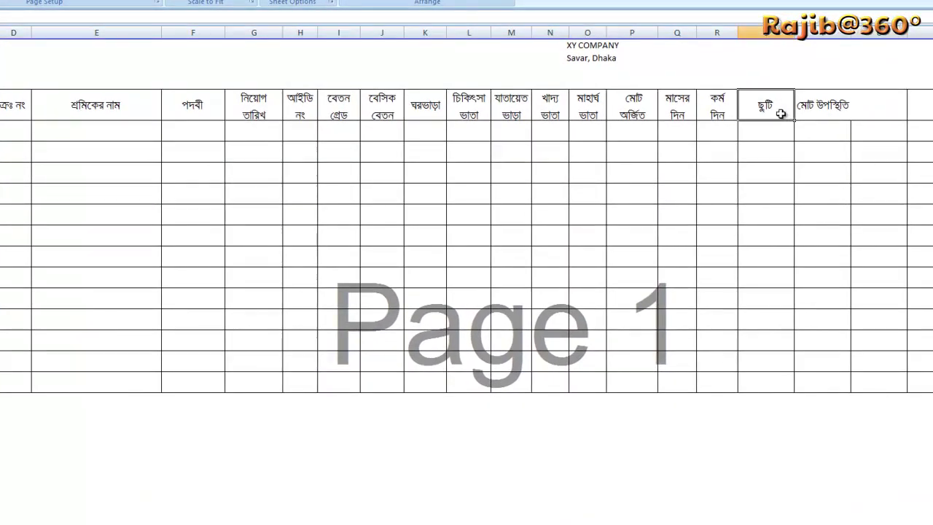
left_click_drag(738, 30, 765, 59)
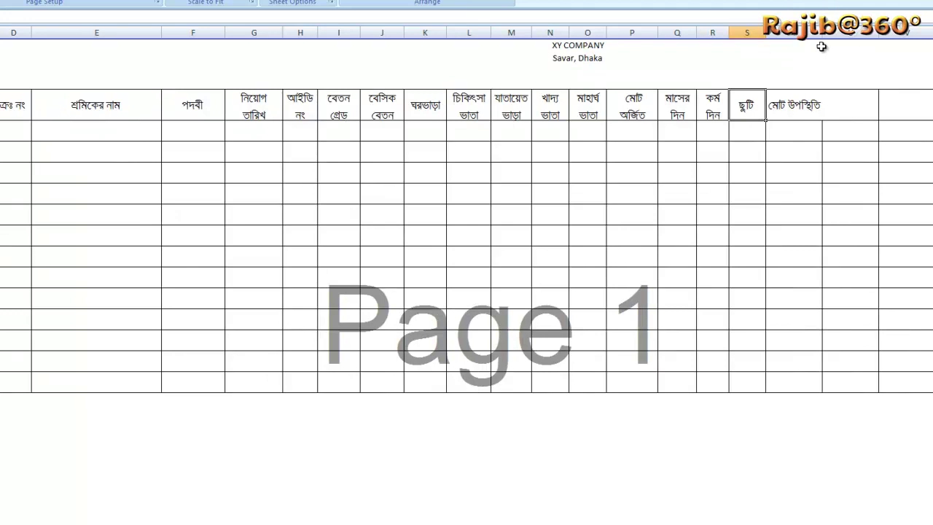
Narrow column T and wrap its "মোট উপস্থিতি" header onto two lines
left_click_drag(822, 32, 810, 44)
left_click(789, 103)
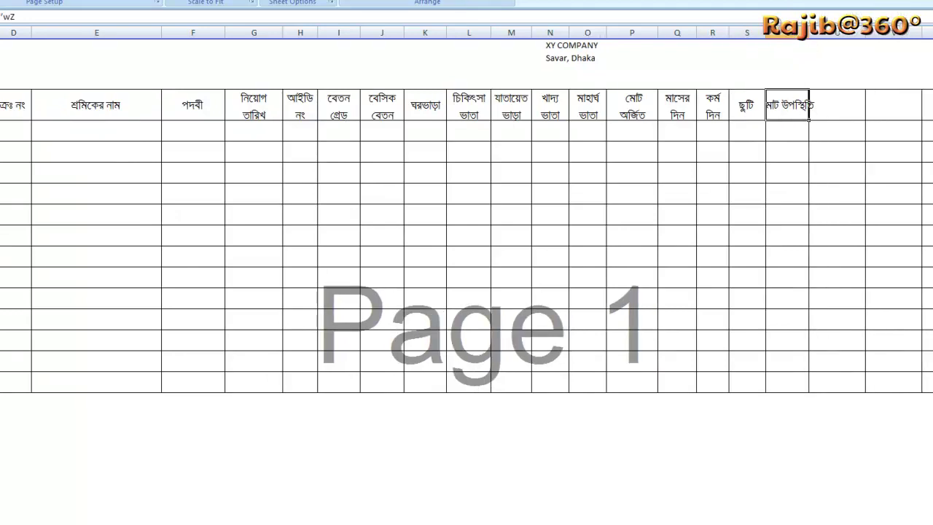
left_click(0, 0)
left_click(204, 0)
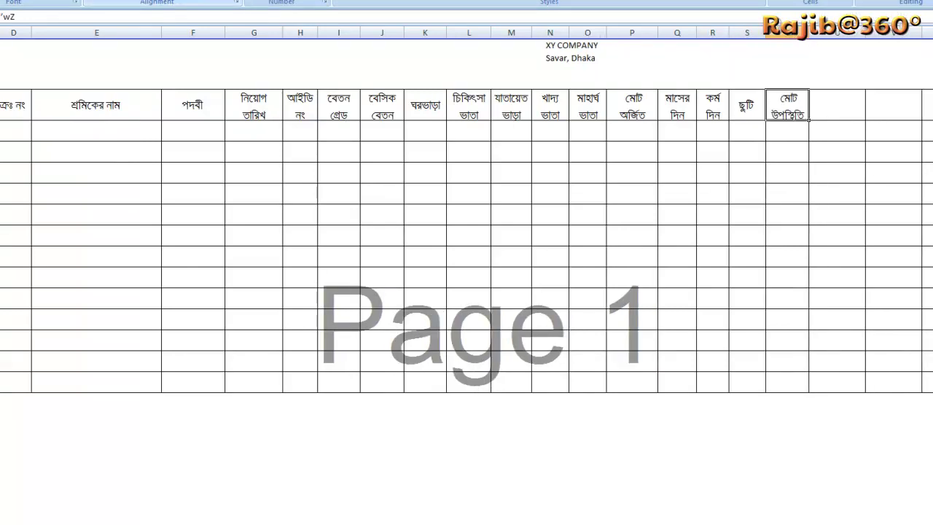
Narrow the worker name column E to make more room on the page
left_click(851, 214)
left_click(840, 110)
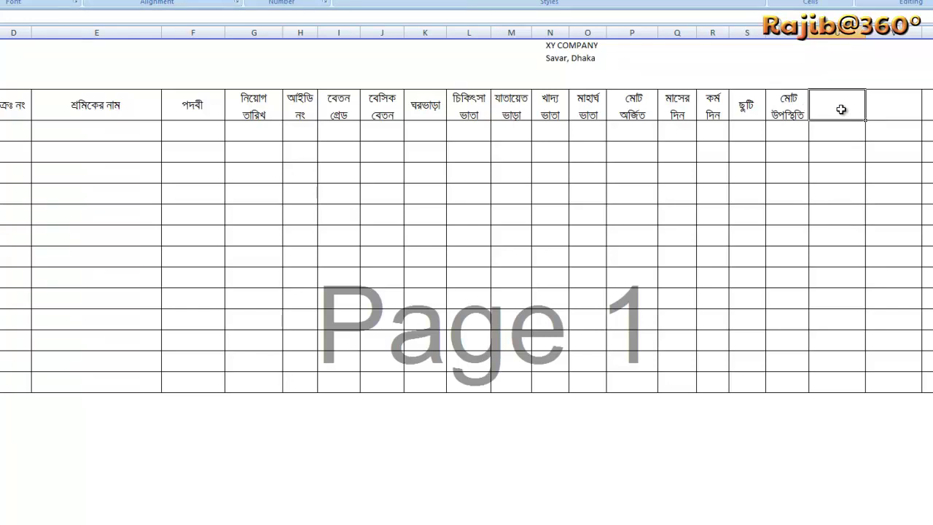
left_click(441, 211)
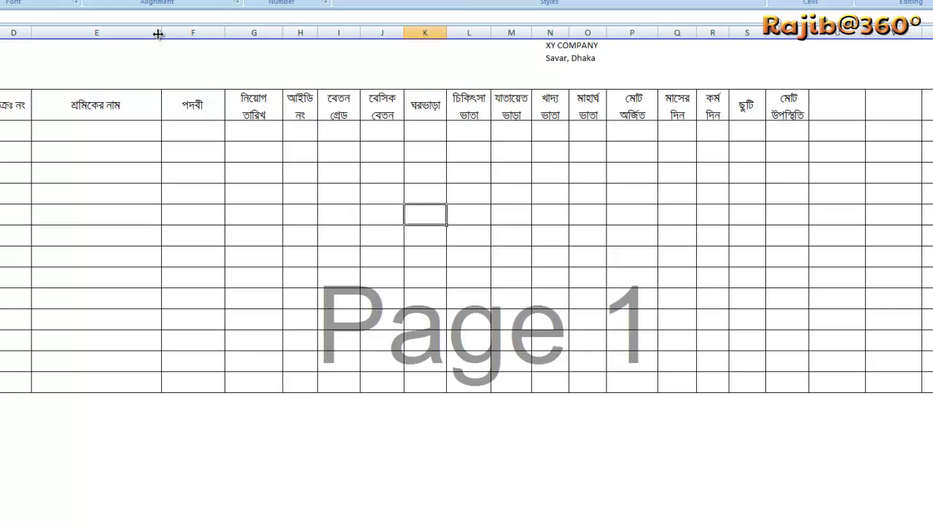
left_click_drag(158, 33, 126, 65)
Enter the header "অতিরিক্ত ঘন্টা" in cell U5
left_click(698, 218)
left_click(792, 103)
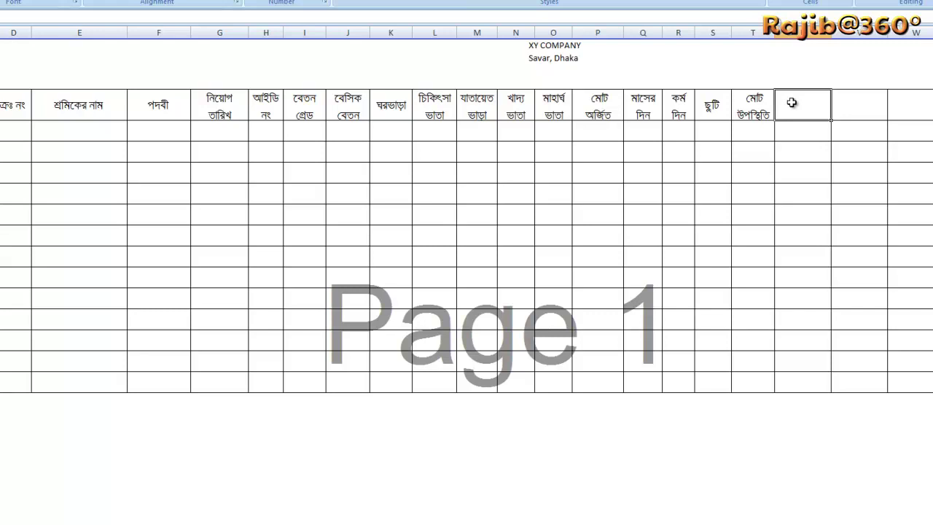
double_click(792, 102)
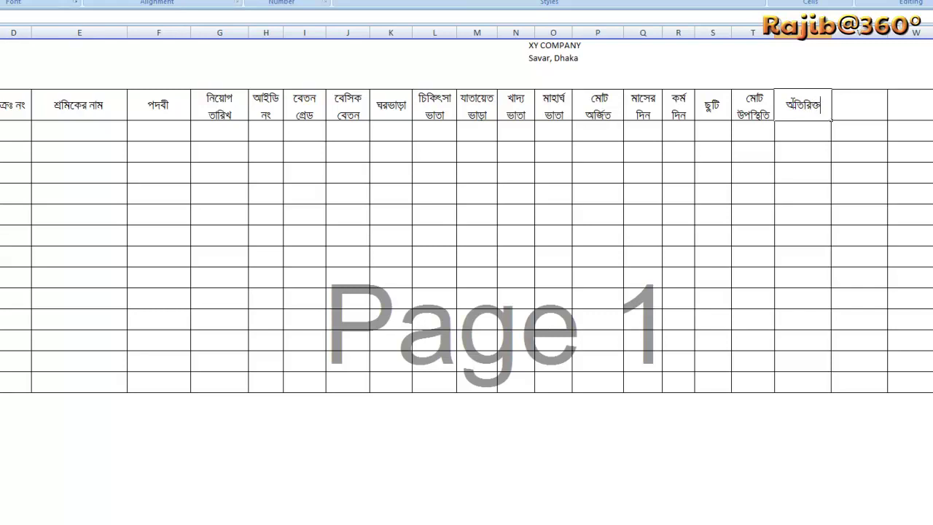
type("ঘন্টা")
left_click(819, 177)
Enter "অতিরিক্ত" as the first word of the header in cell V5
left_click(855, 113)
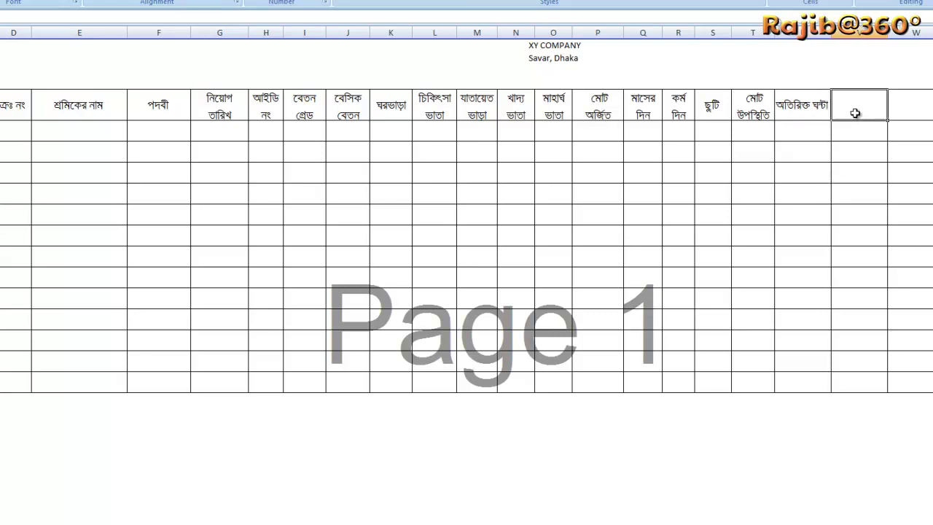
type("অত")
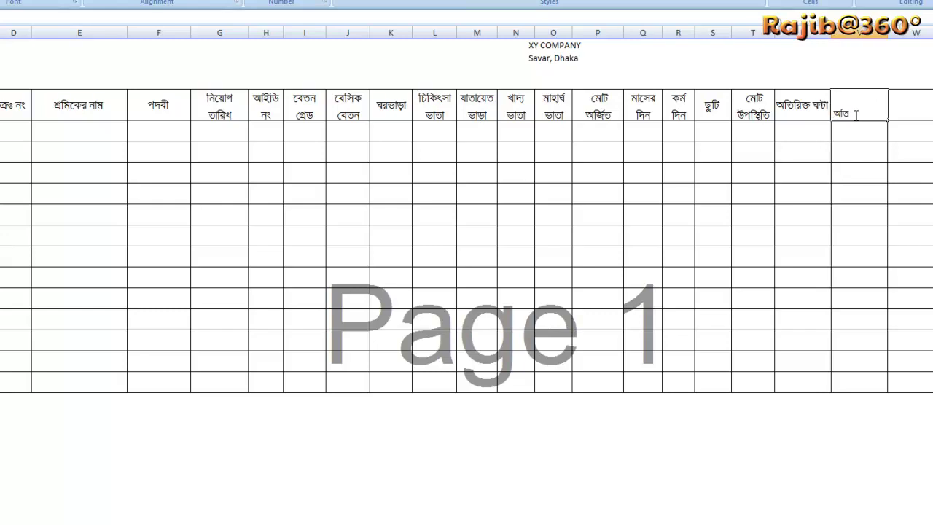
type("িরিক্ত")
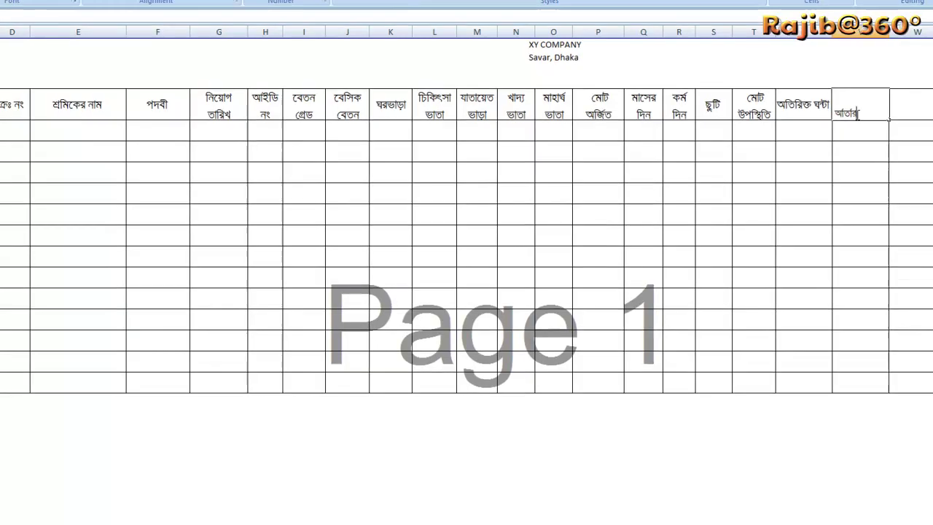
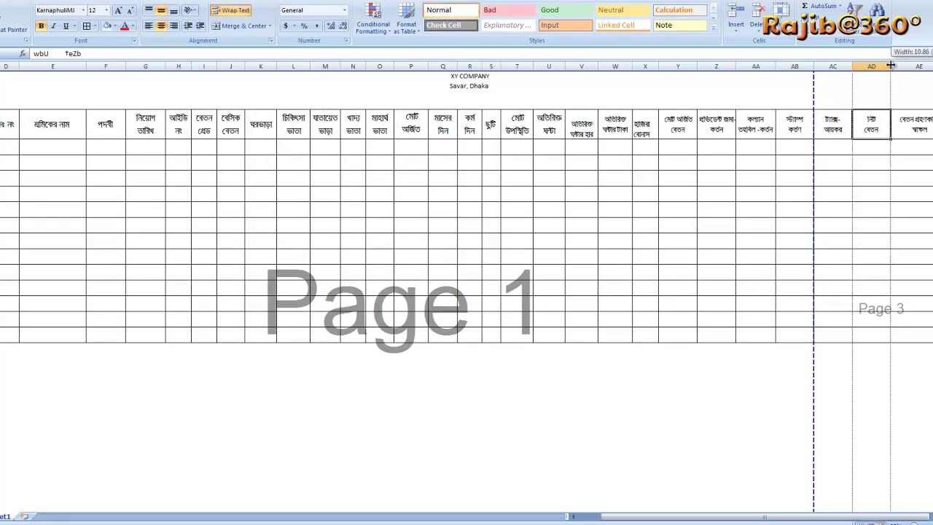
Increase the font size of the table's header row, from column D through AE, to 16
left_click_drag(8, 126, 794, 137)
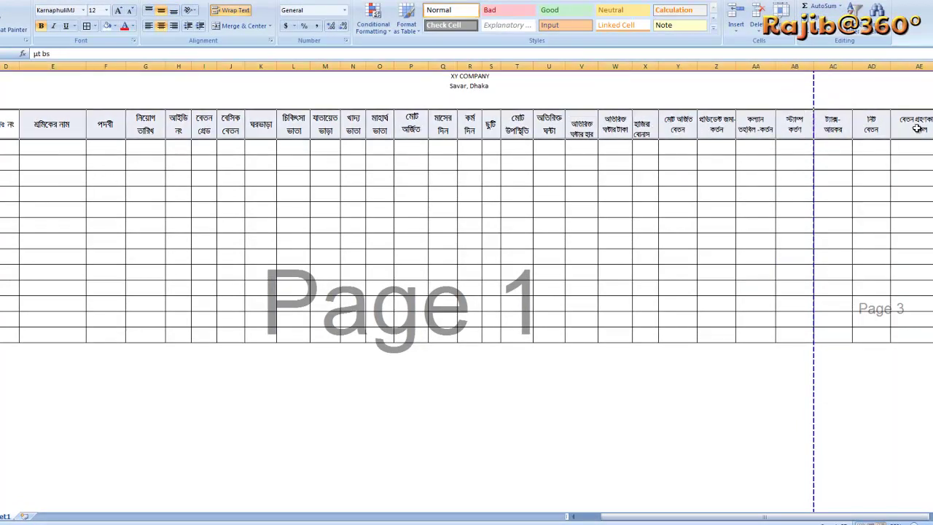
left_click(119, 11)
left_click(119, 11)
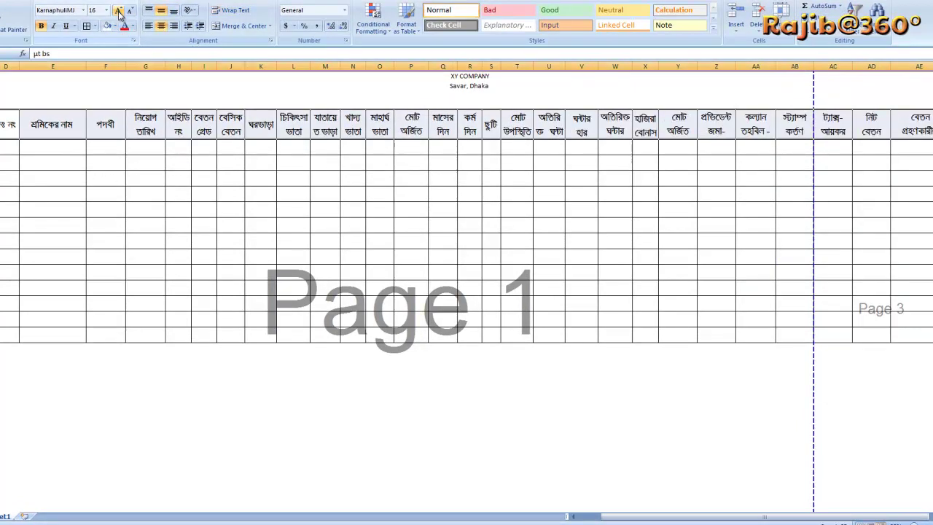
left_click(755, 256)
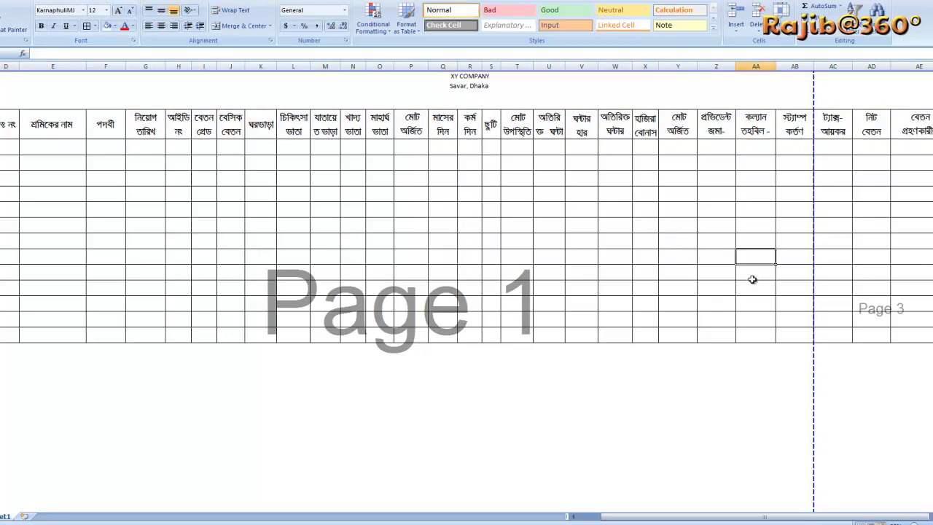
left_click(867, 212)
left_click(604, 220)
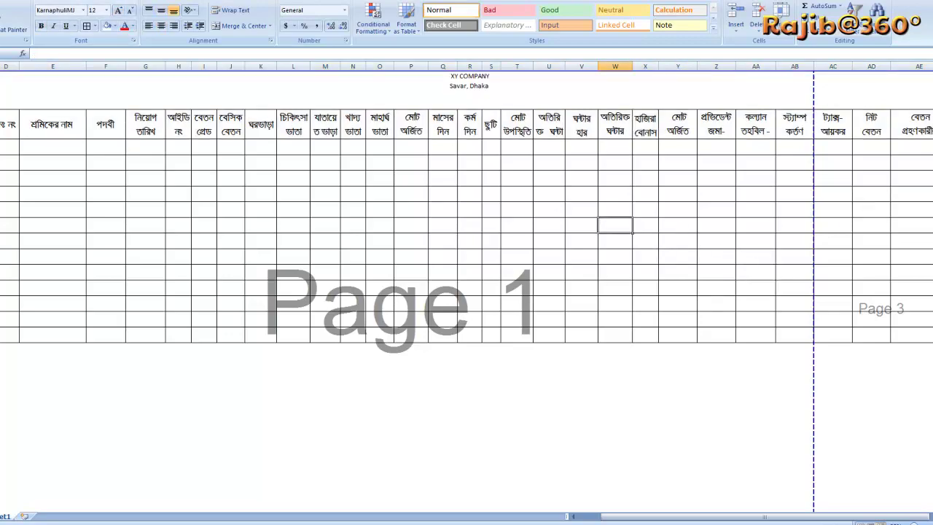
left_click(263, 241)
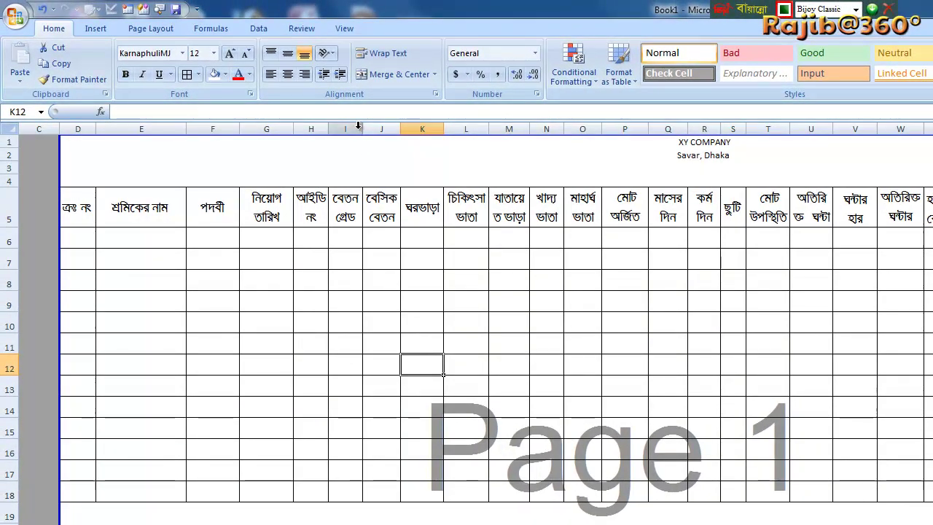
Merge and center cells P4 to U4 above the table's header row
left_click_drag(635, 170, 725, 174)
left_click(653, 183)
left_click_drag(619, 181, 802, 176)
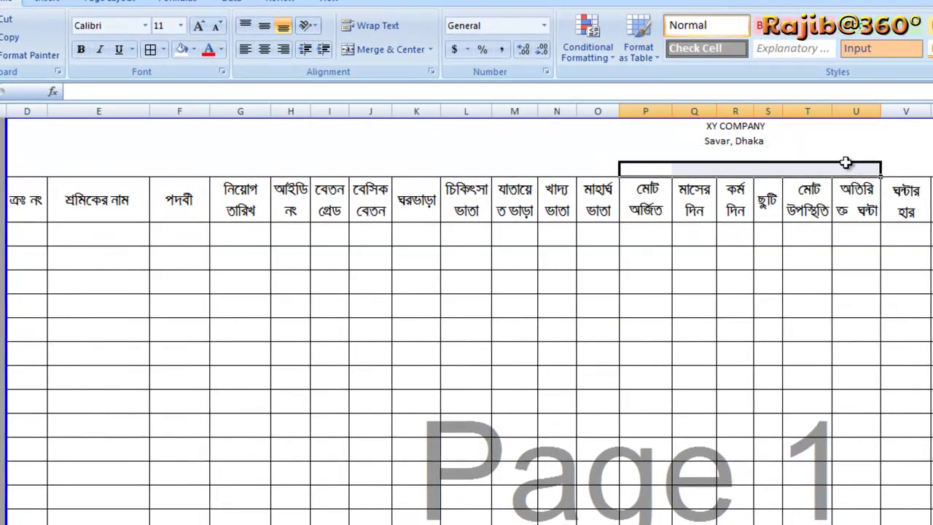
left_click(390, 49)
Apply the table's Bangla font to rows 4 through 7, including the merged title cell
left_click(144, 26)
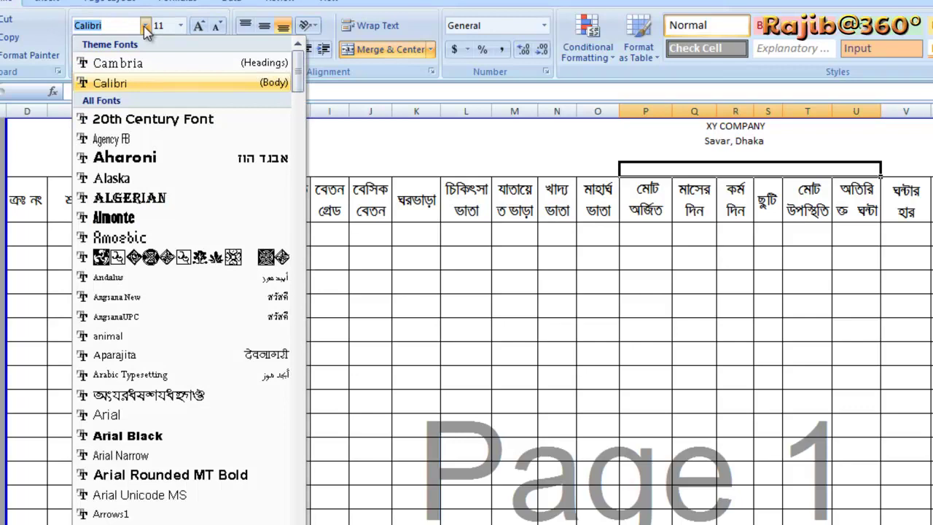
left_click(145, 26)
left_click_drag(45, 261, 929, 169)
left_click(135, 26)
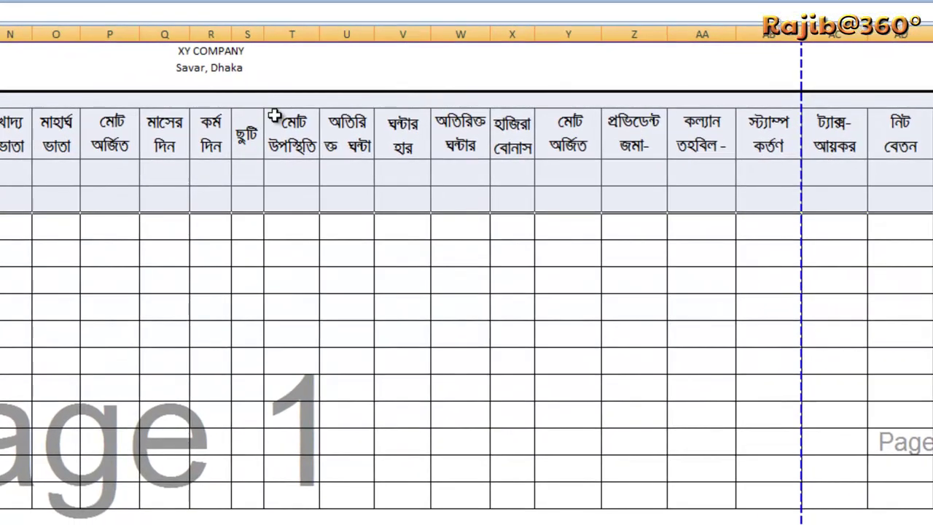
Enter the title "সেপ্টেম্বর-২০২১ মাসের বেতন শিট" in the merged cell P4
left_click(204, 98)
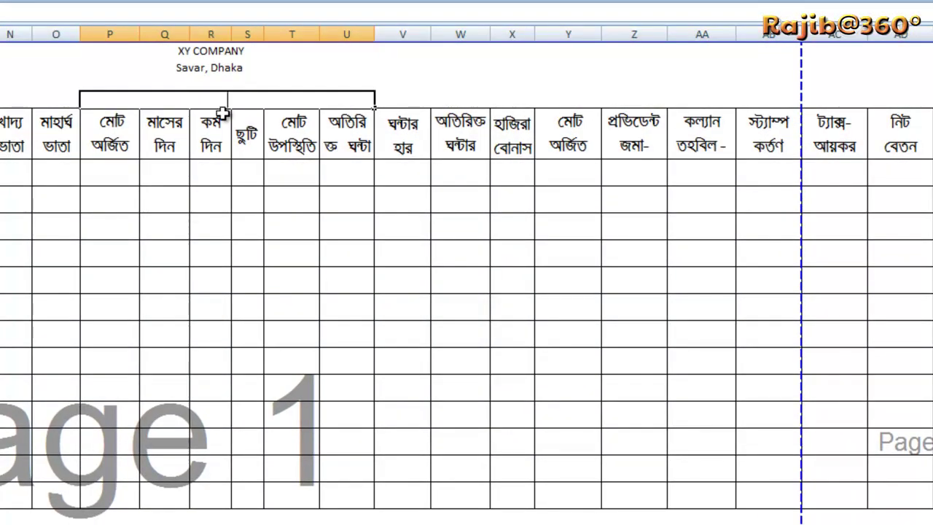
type("সে")
type("পে")
type("্টে")
type("ম")
type("্বর")
type("-২০২১")
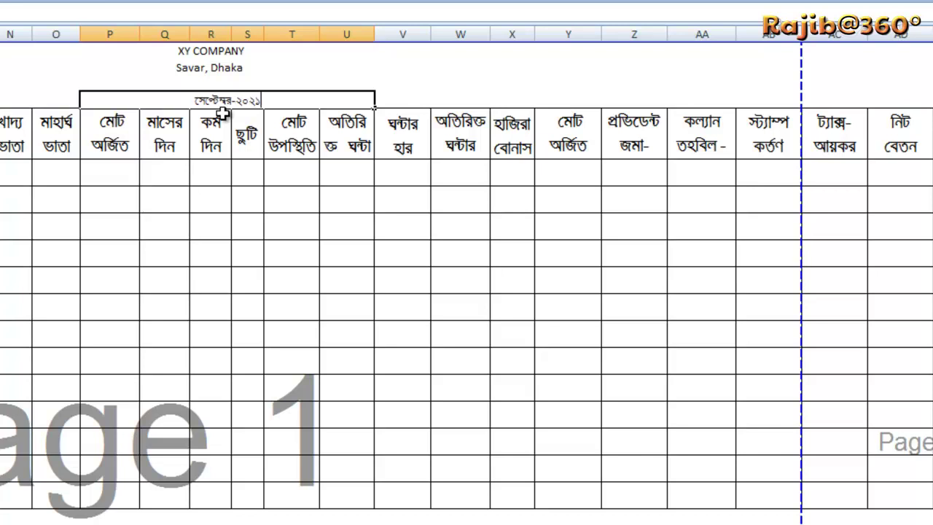
type(" মাসের")
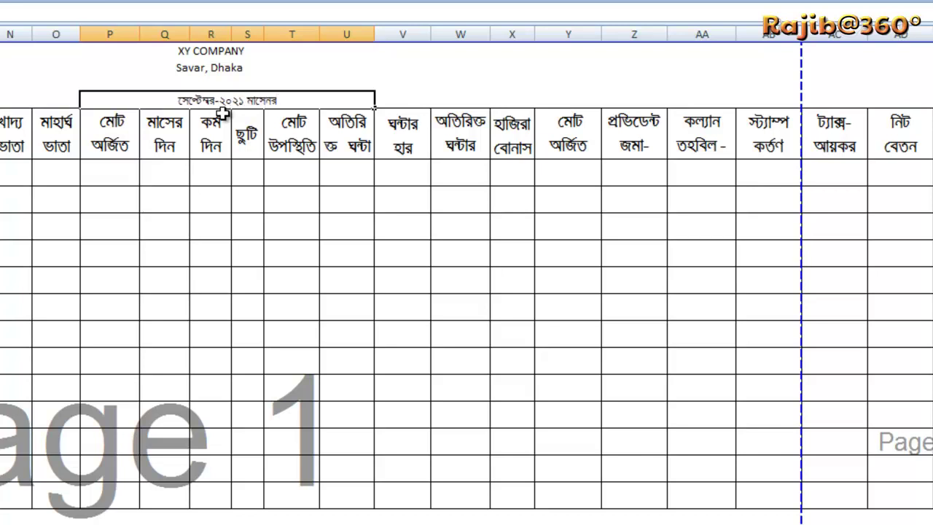
key("BackSpace")
type("র( বে")
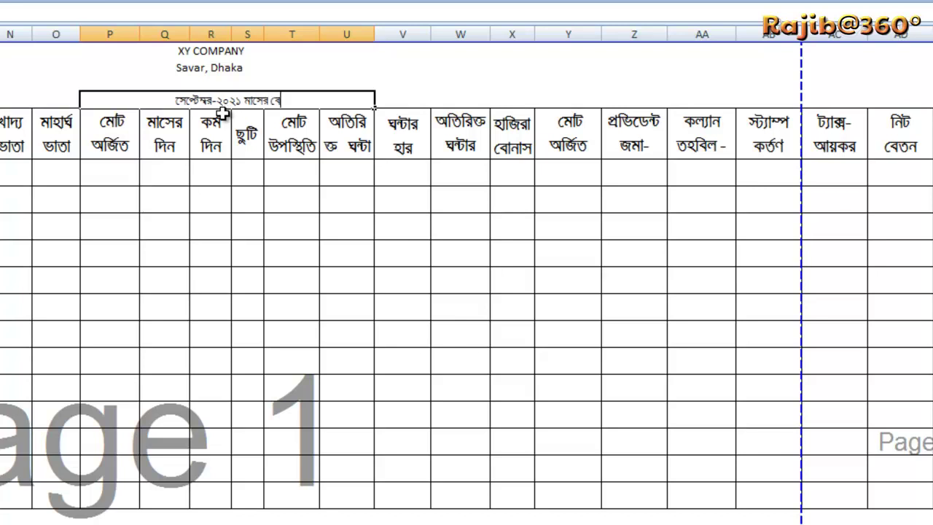
type("তন শিট")
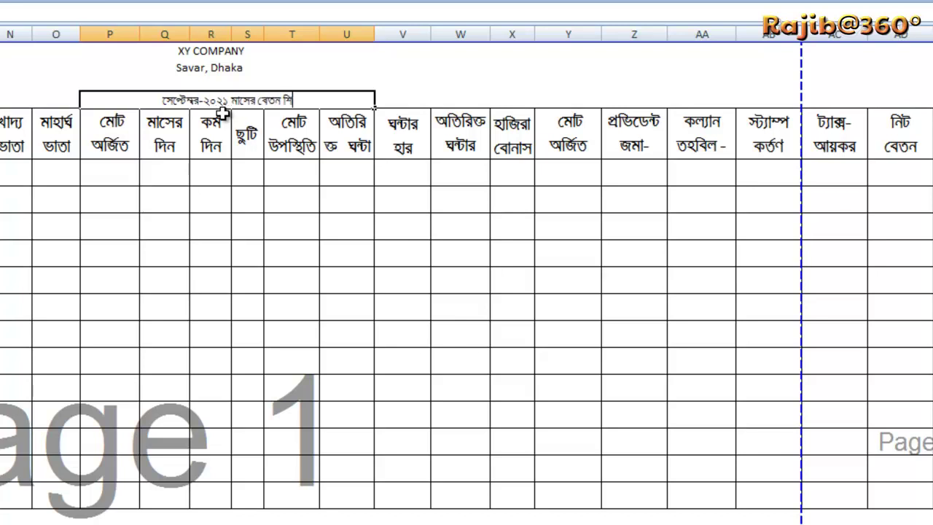
left_click(296, 277)
Enlarge the font of the salary sheet title in the merged cell above the table
left_click(277, 97)
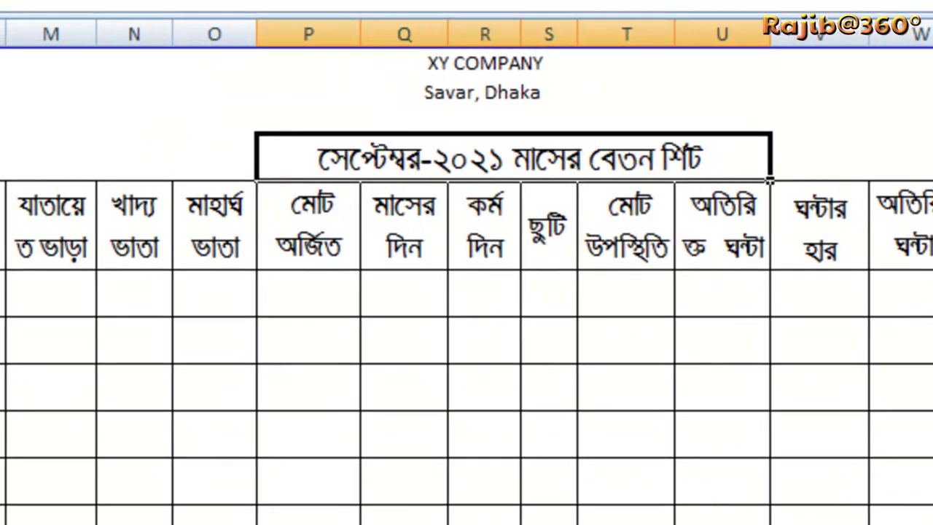
left_click(511, 504)
scroll(467, 292, "right", 2)
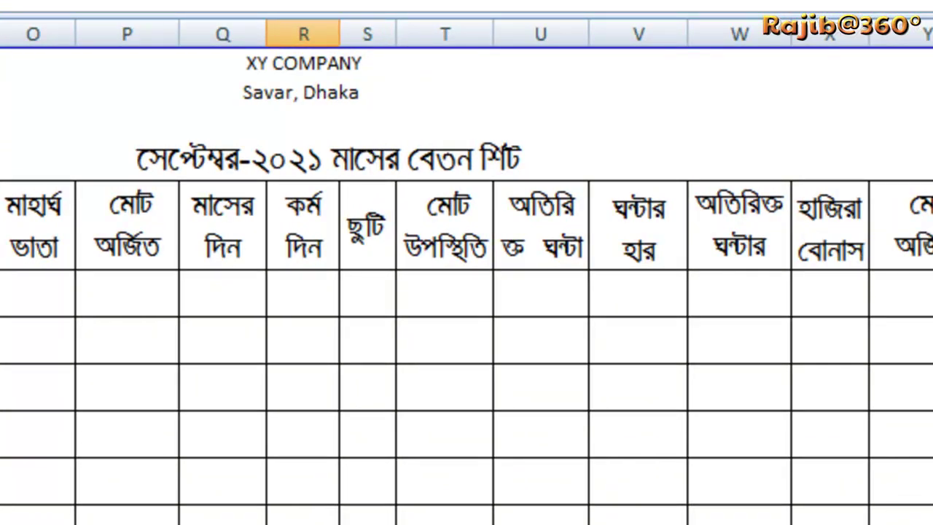
key("Left")
key("Right")
key("Right")
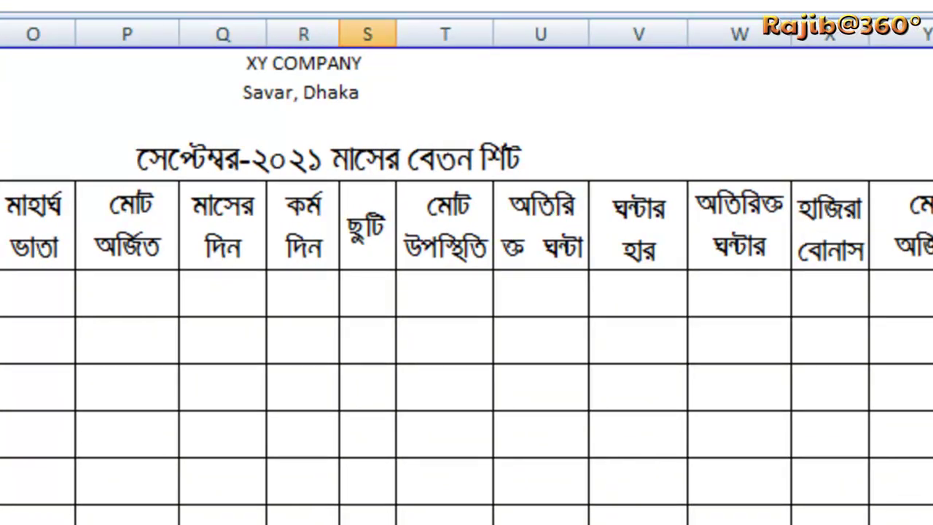
Set the table's blank body cells D6 to AE18 to font size 16 and center their contents horizontally and vertically
left_click(929, 438)
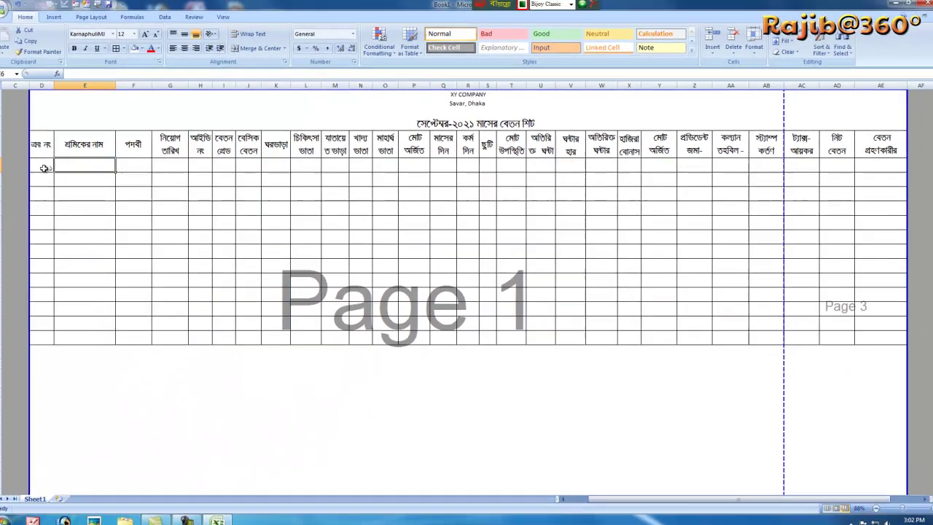
left_click_drag(45, 161, 772, 331)
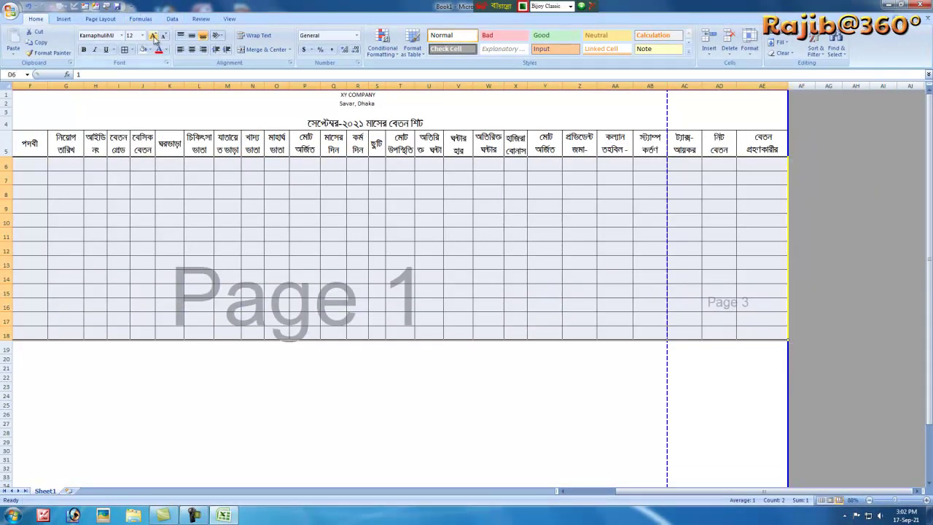
left_click(154, 37)
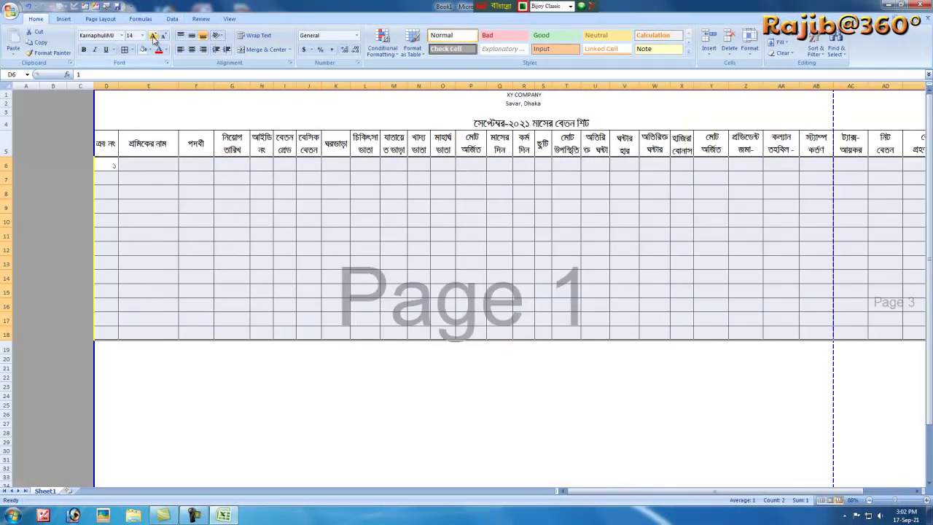
left_click(154, 37)
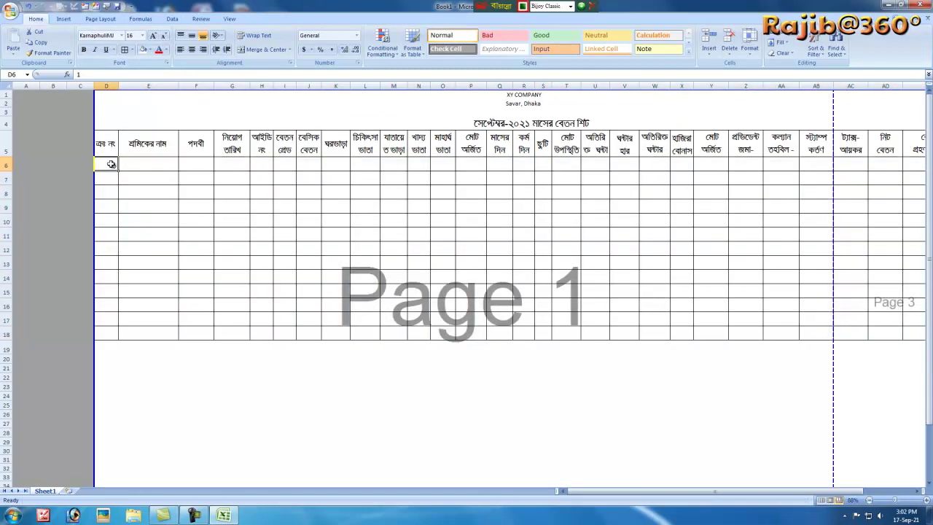
left_click_drag(931, 354, 903, 354)
left_click(191, 49)
left_click(192, 36)
Enter the first worker's full name in Bangla in cell E6
left_click(89, 169)
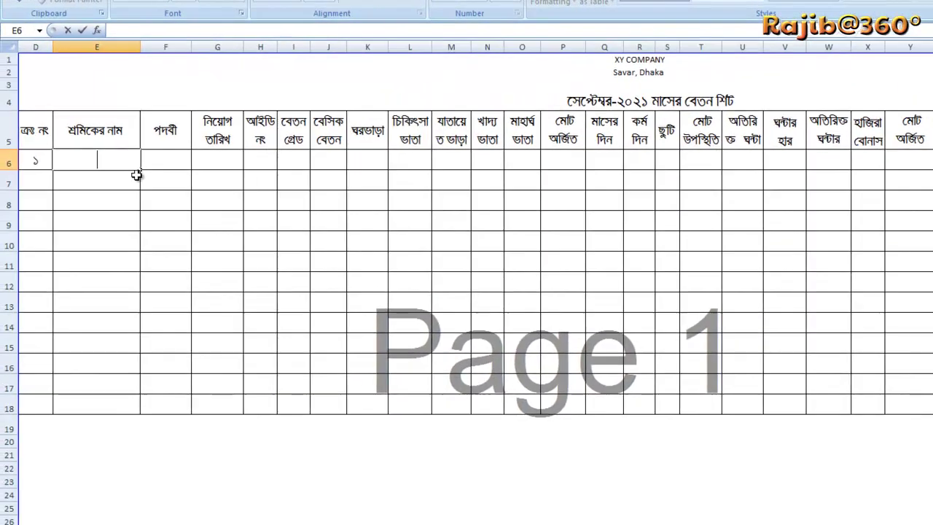
type("†gvr iwngv")
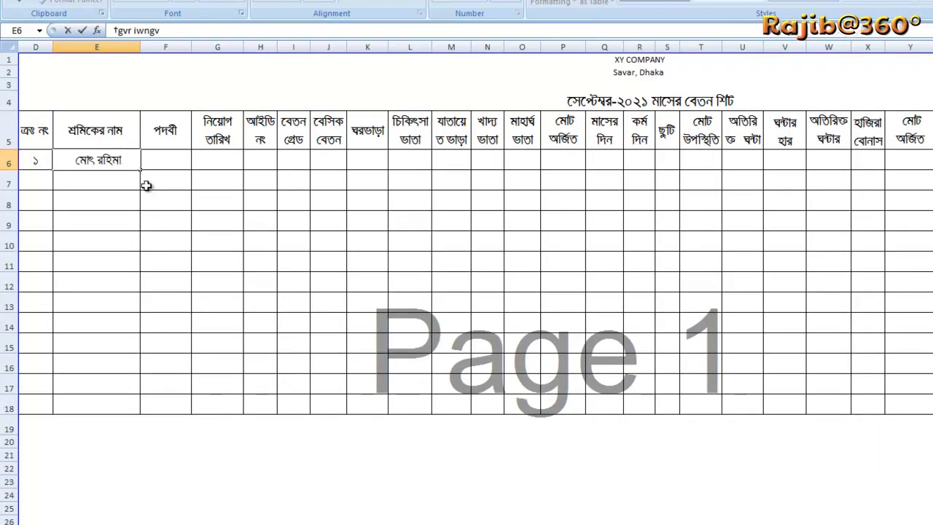
key("BackSpace")
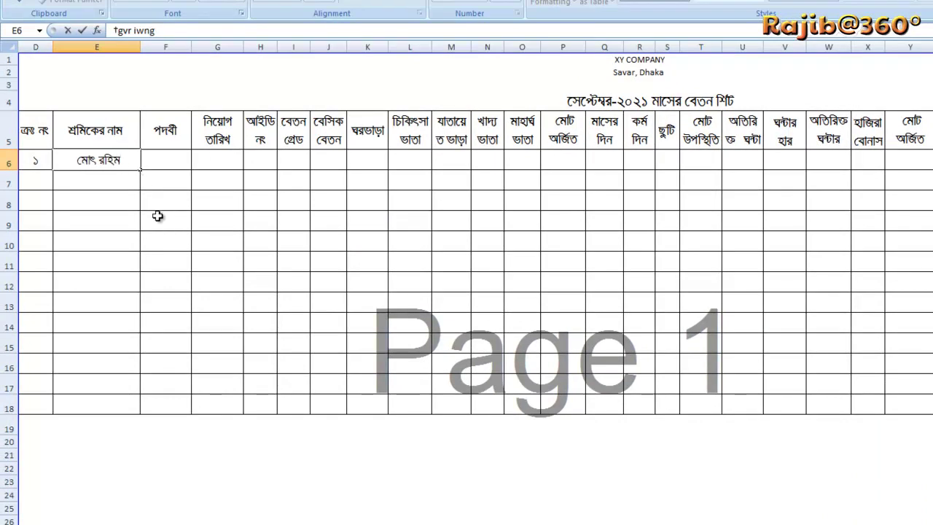
type("mv‡ne")
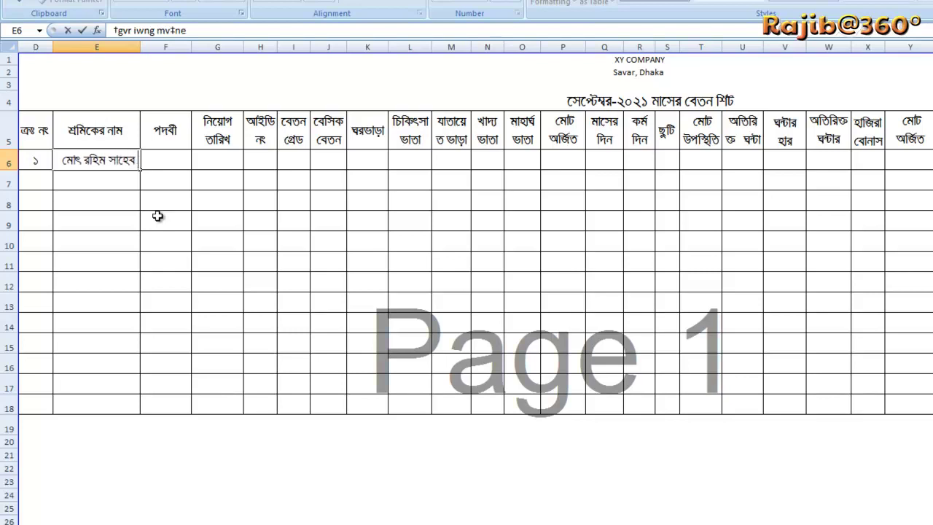
left_click(159, 221)
Enter the job title "ম্যানেজার" for the first worker in cell F6
left_click(166, 159)
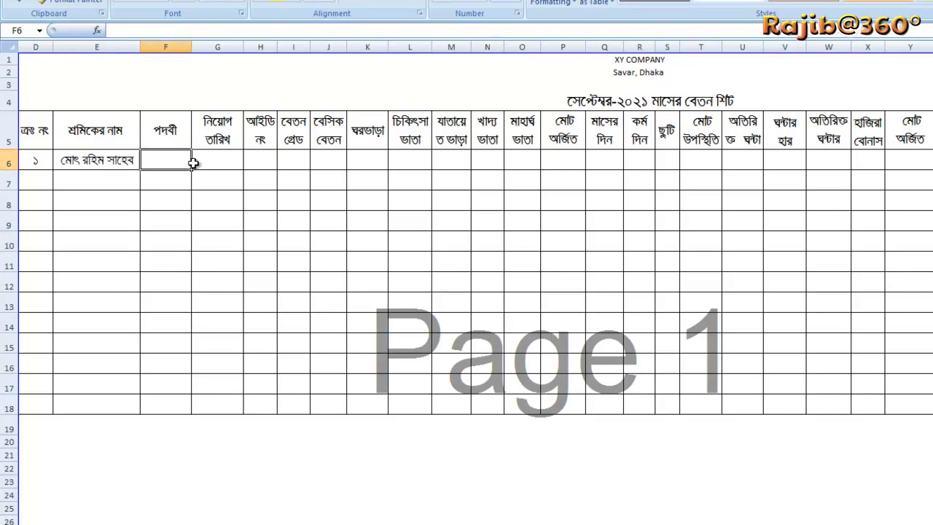
type("g¨v‡")
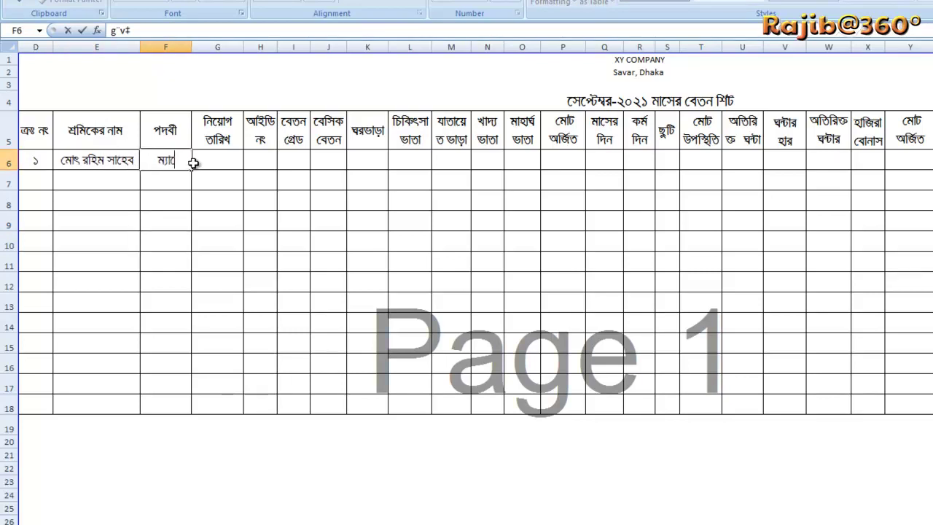
type("bRvi")
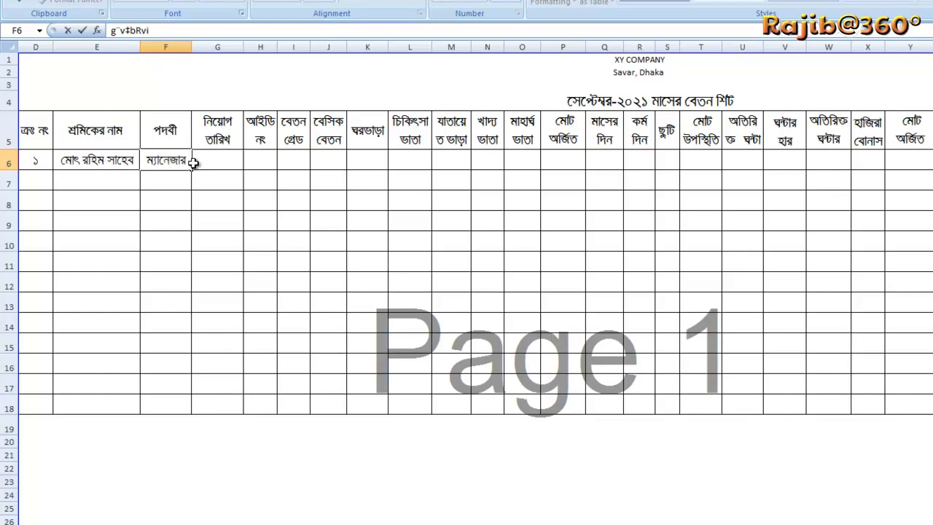
left_click(210, 280)
left_click(219, 162)
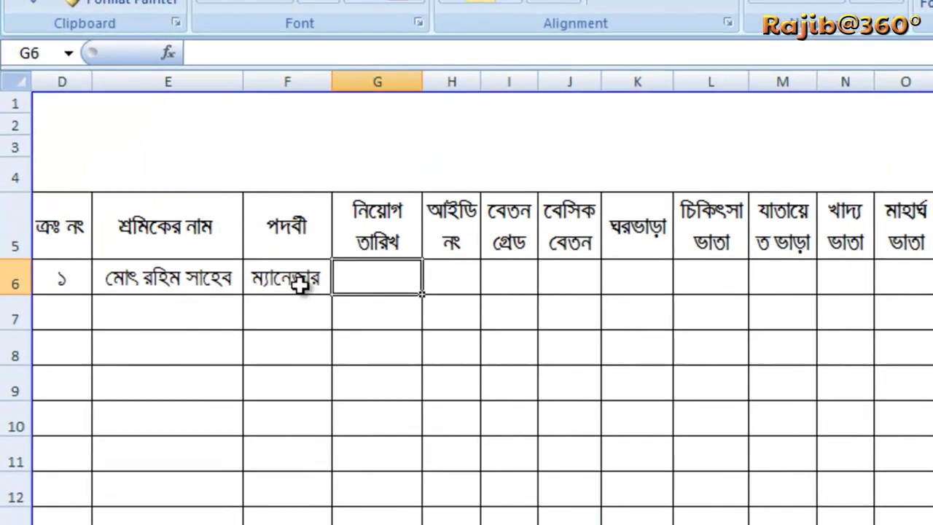
Correct the worker's name in E6 by changing its prefix to "মোঃ" and replacing the last word with a surname
left_click(204, 190)
left_click(160, 192)
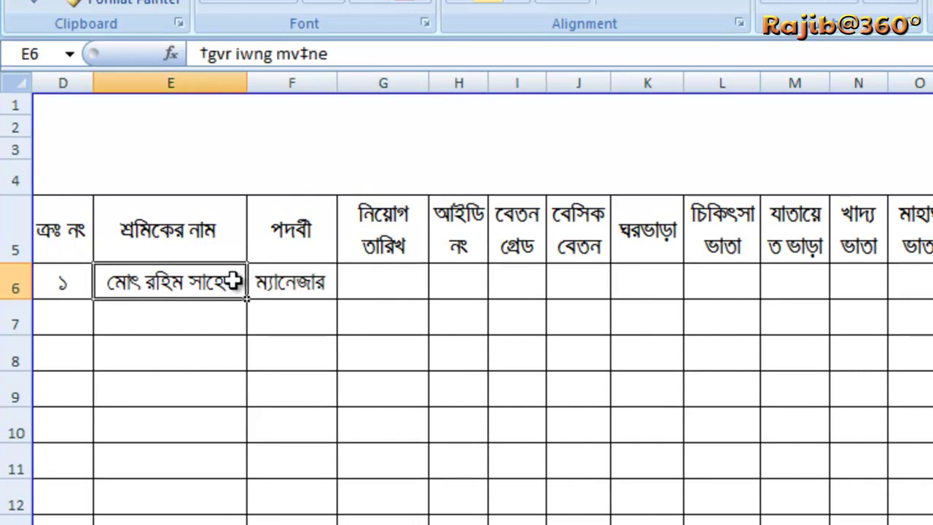
double_click(231, 281)
key("BackSpace")
key("BackSpace")
key("BackSpace")
key("BackSpace")
key("BackSpace")
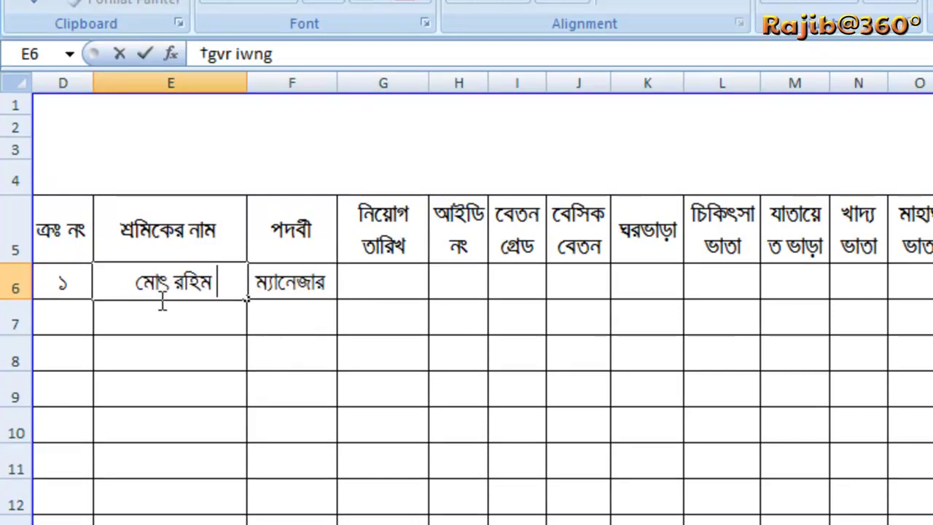
key("BackSpace")
type("t")
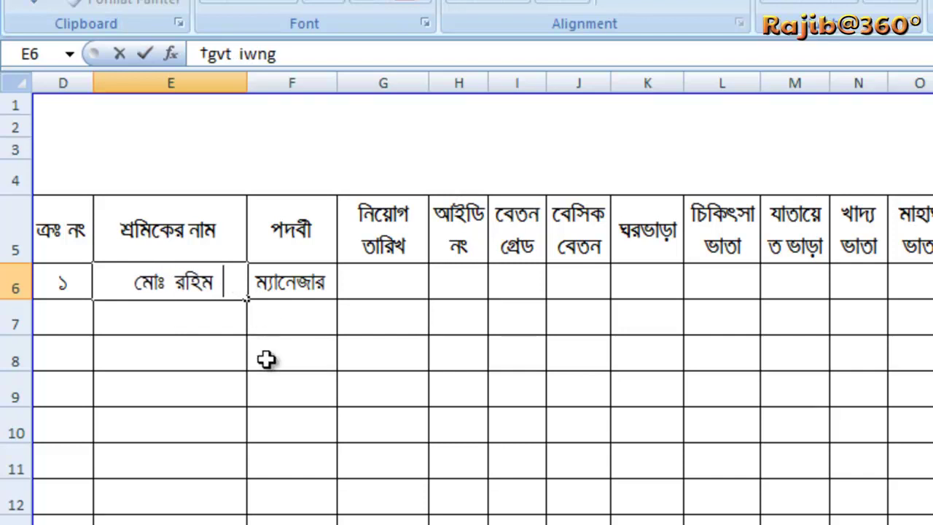
type(" iwng †kK")
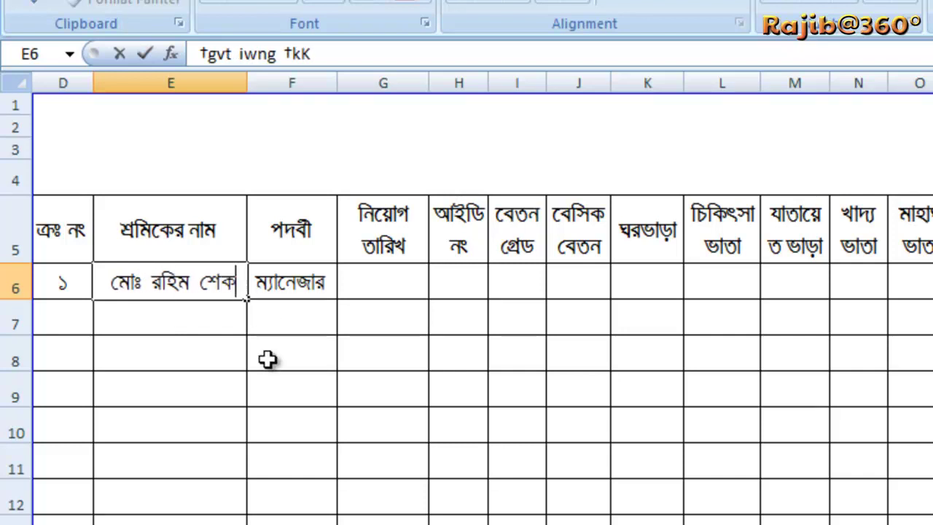
left_click(316, 484)
Replace the first worker's job title in F6 with "অপরেটর"
left_click(312, 286)
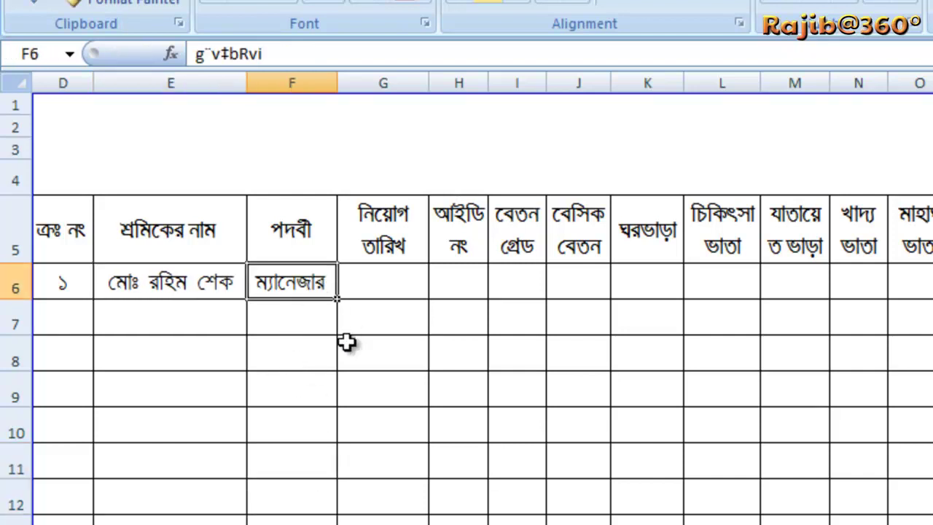
key("BackSpace")
type("Avc")
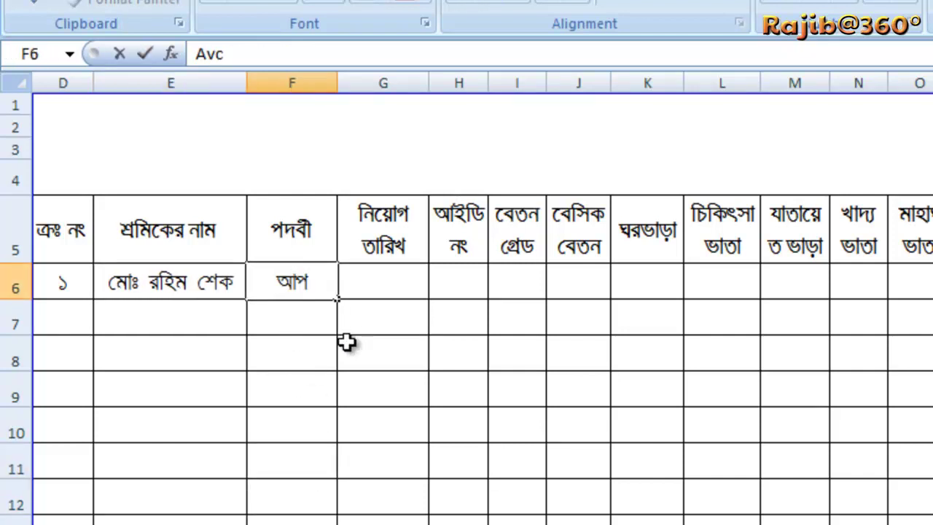
key("BackSpace")
key("BackSpace")
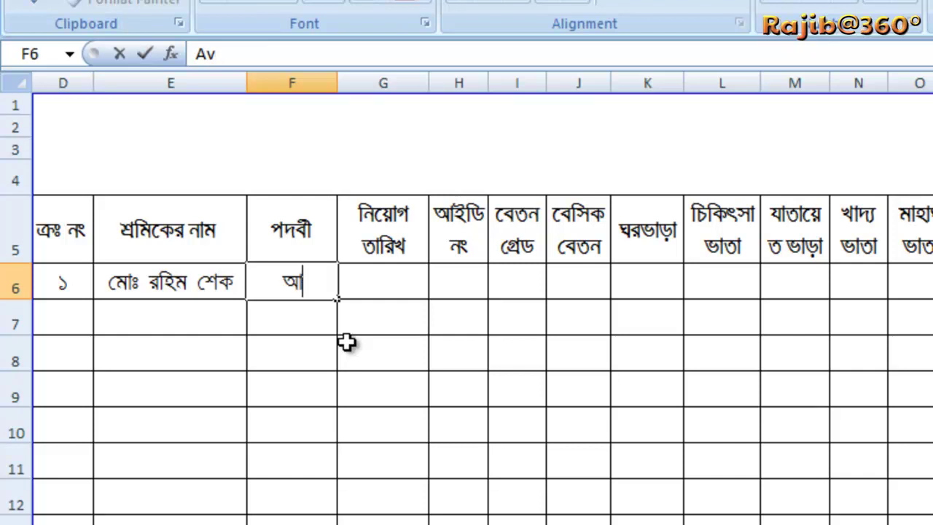
type("c‡iUi")
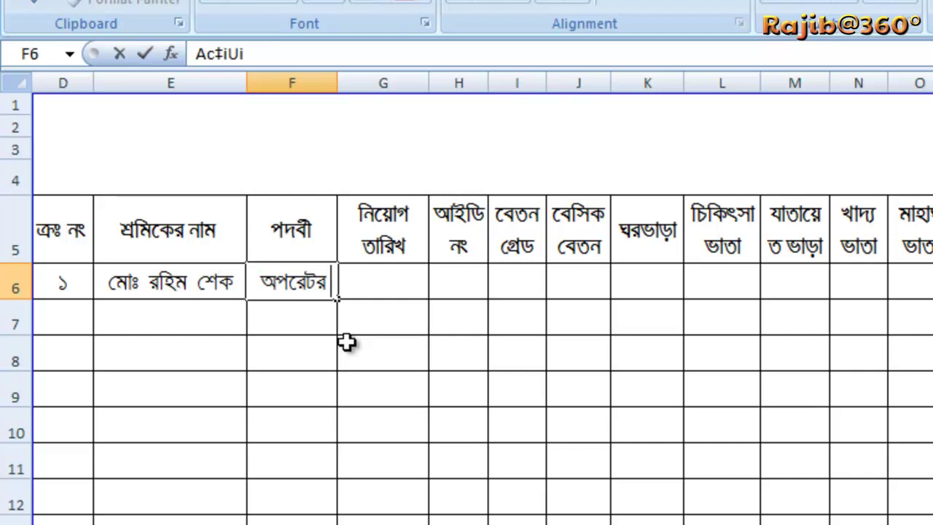
key("Tab")
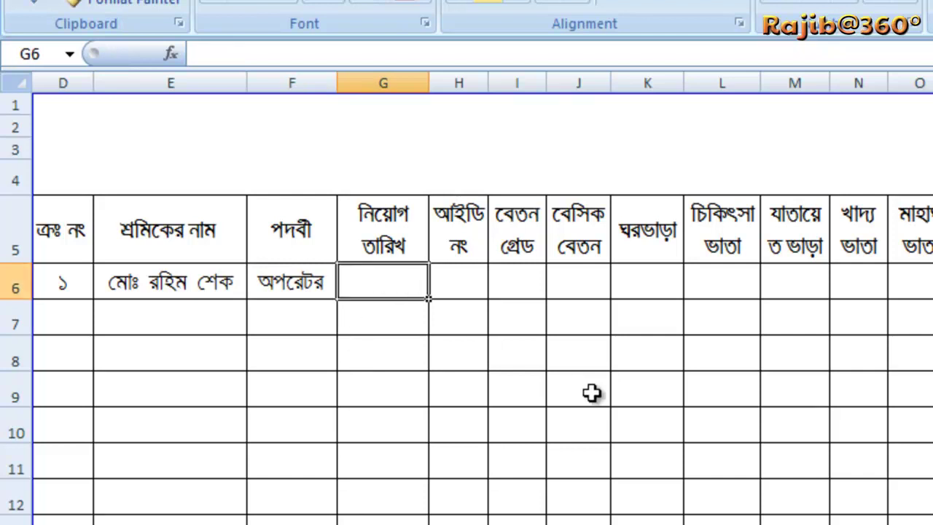
Enter the joining date 25.08.21 in cell G6 and widen column G slightly to fit it
left_click(428, 81)
double_click(395, 286)
type("25")
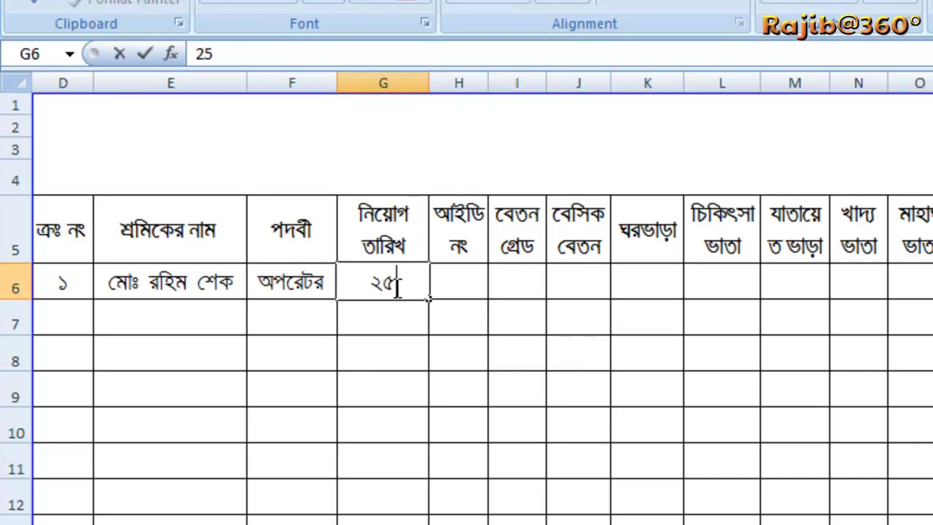
type(".09.")
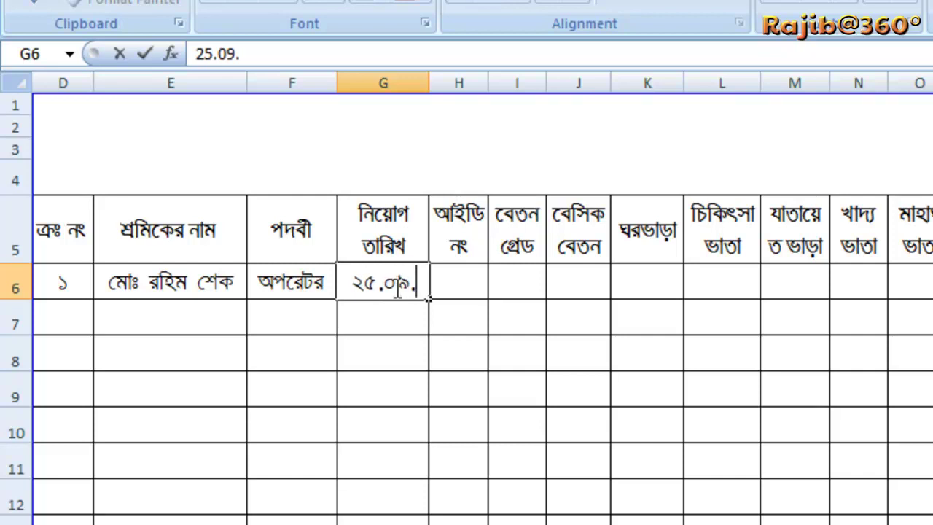
key("BackSpace")
key("BackSpace")
key("BackSpace")
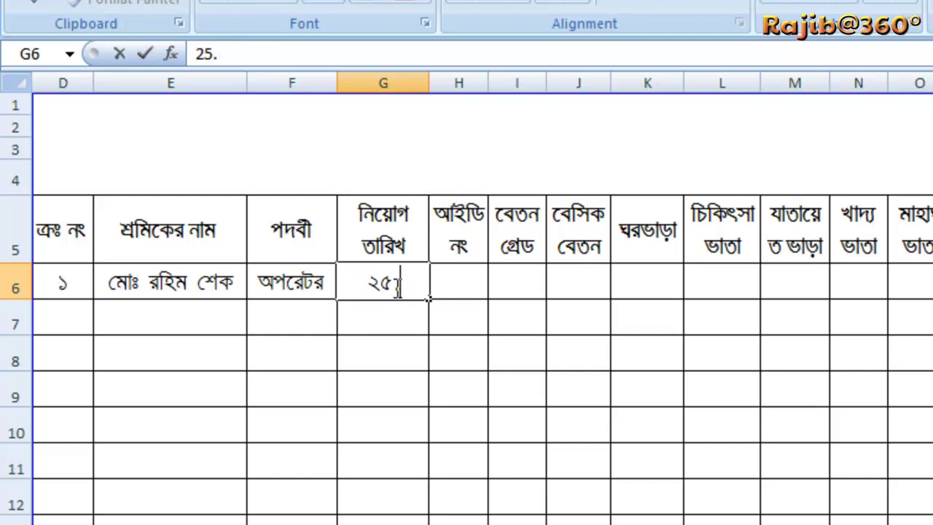
type("08.21")
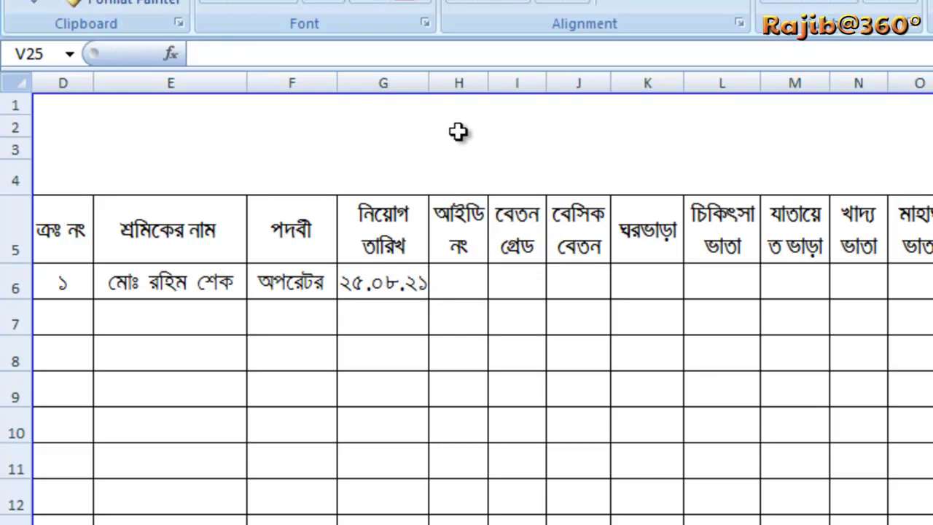
left_click_drag(409, 80, 406, 79)
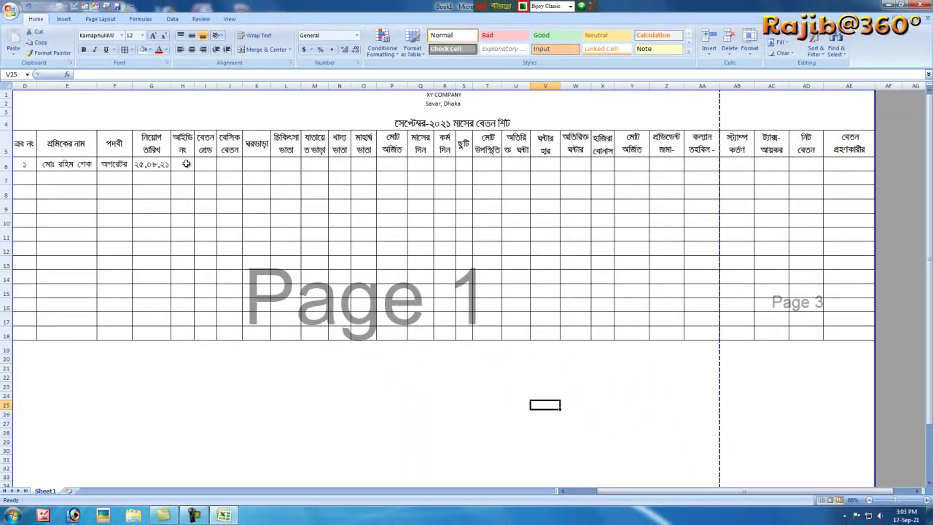
Enter the worker's ID number in cell H6 and widen column H to fit it
left_click(236, 187)
type("87541")
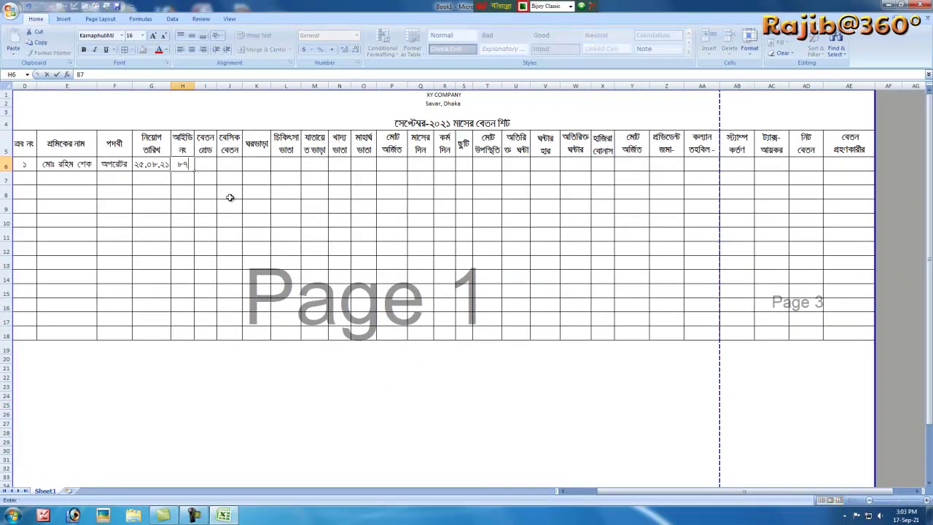
left_click(204, 93)
left_click_drag(196, 87, 208, 73)
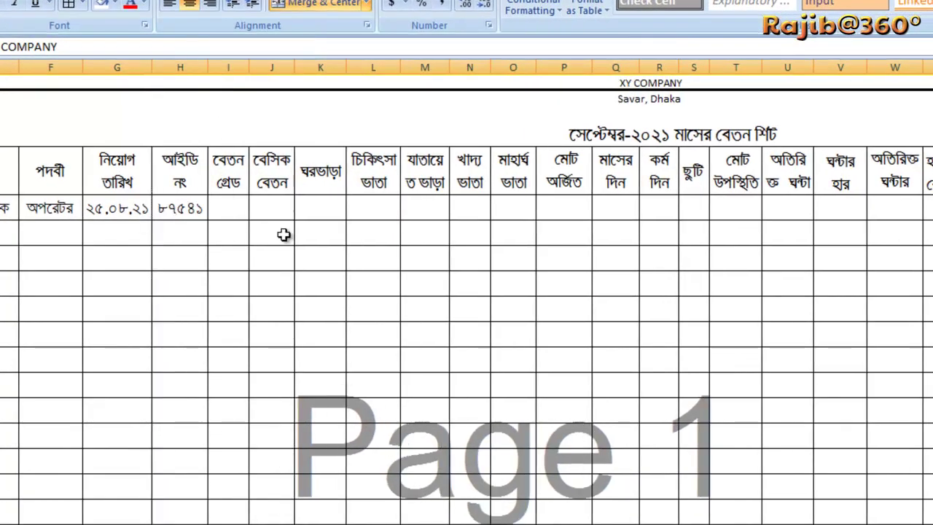
Enter 10 as the first worker's pay grade in cell I6
left_click(267, 255)
left_click(230, 210)
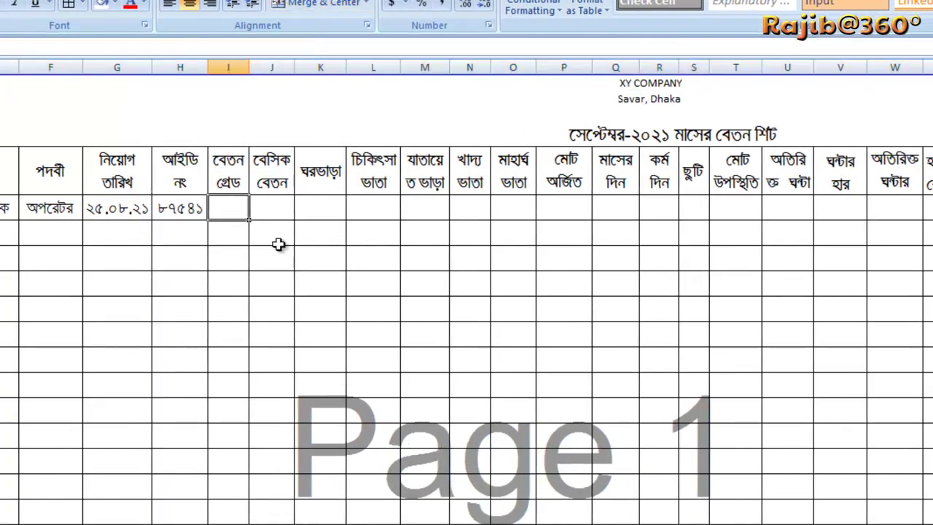
type("10")
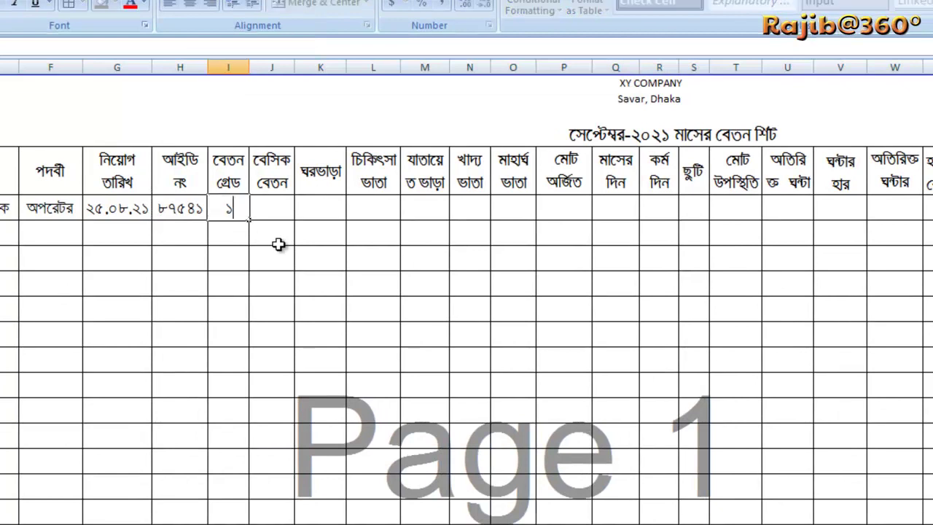
key("Tab")
left_click(406, 252)
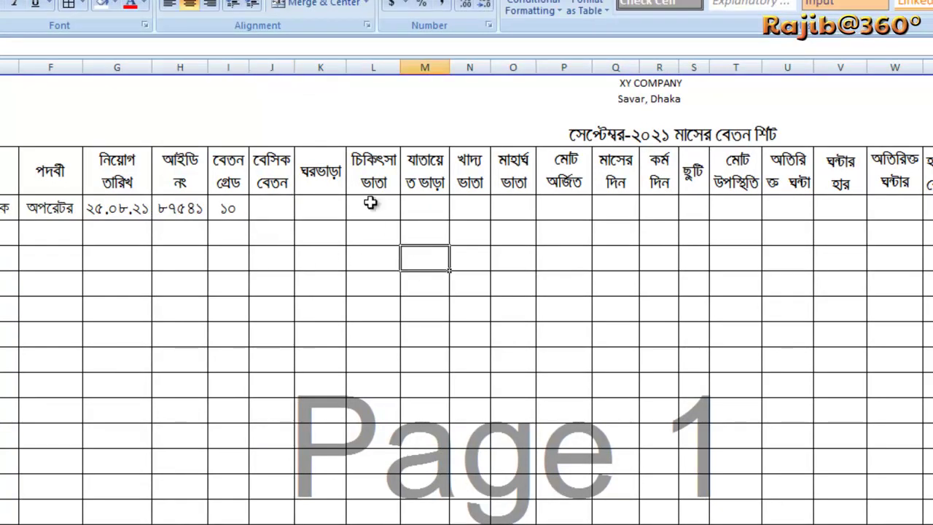
Widen column J slightly and enter 7000 as the first worker's basic salary in cell J6
left_click_drag(294, 67, 299, 82)
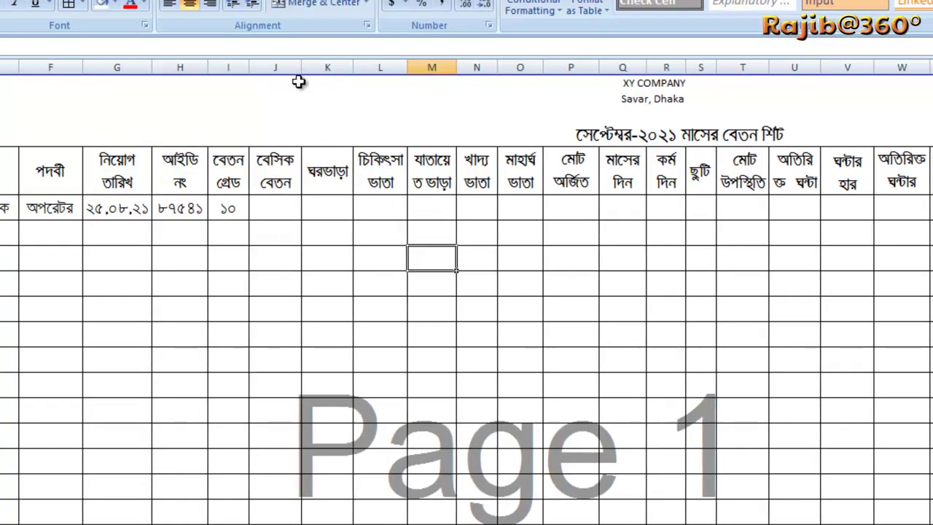
left_click(291, 212)
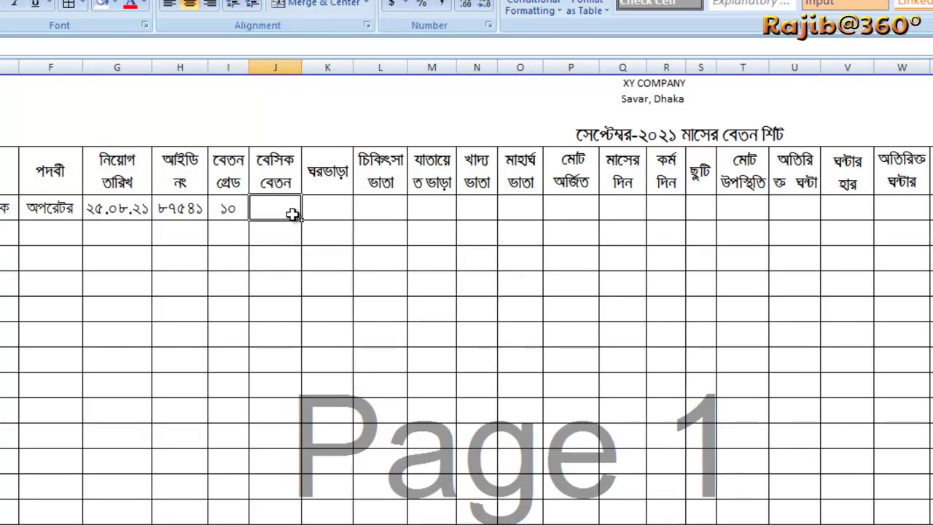
type("৮")
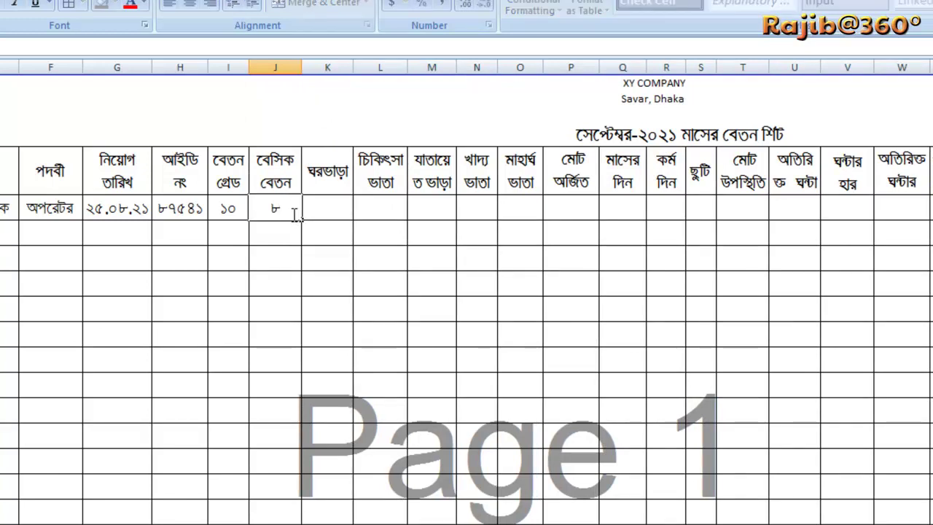
type("৭০০০")
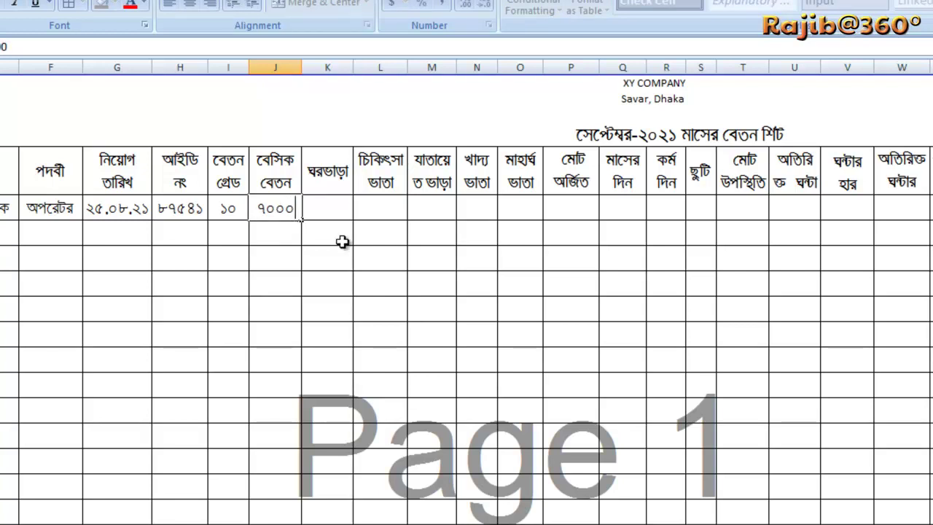
Calculate the first worker's house rent in cell K6 as 40% of the basic salary with the formula =(J6*40%)
left_click(373, 261)
left_click(340, 214)
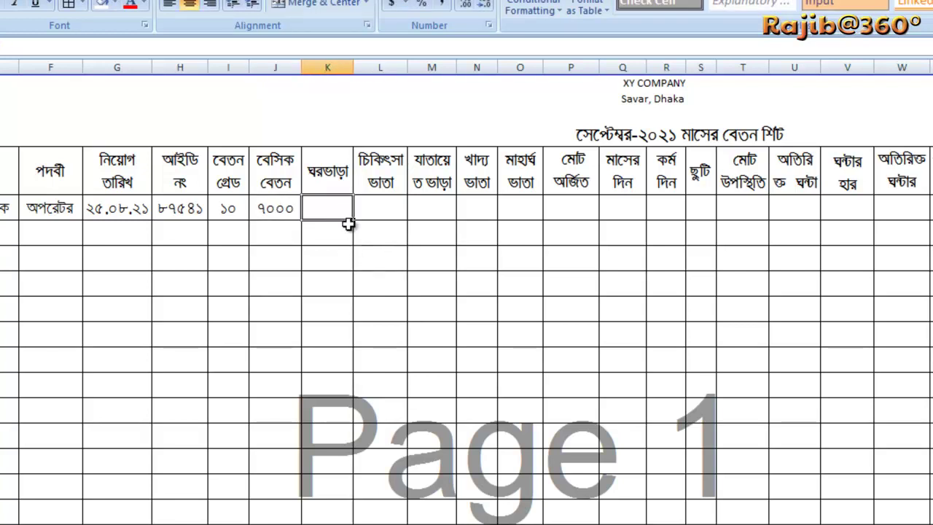
type("=")
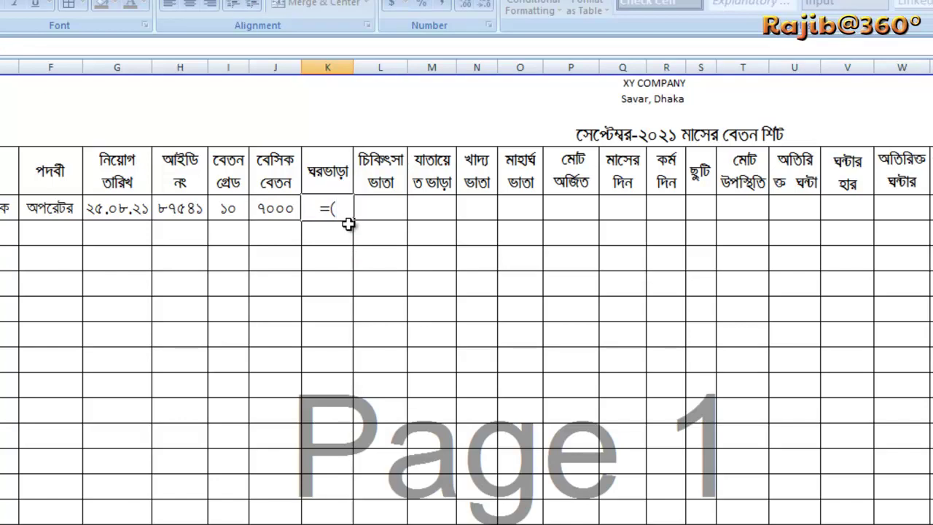
type("(")
left_click(276, 208)
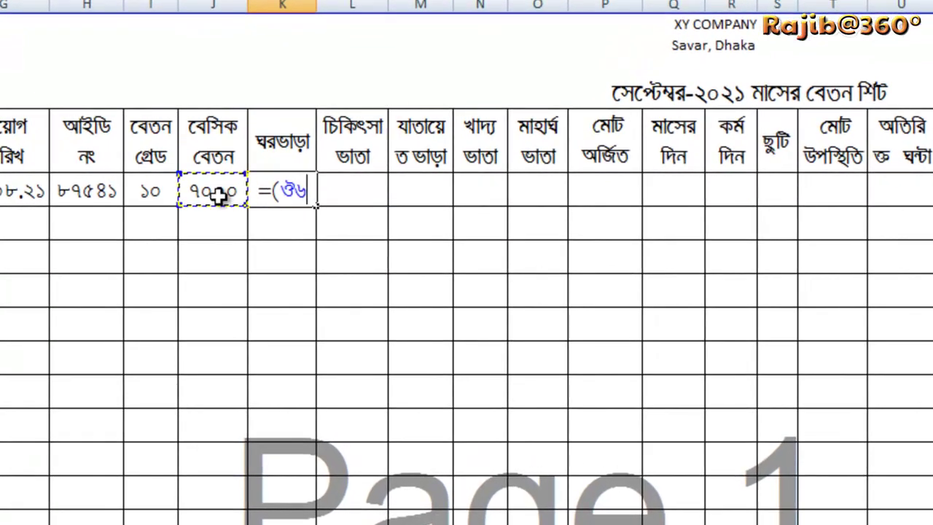
type("*4")
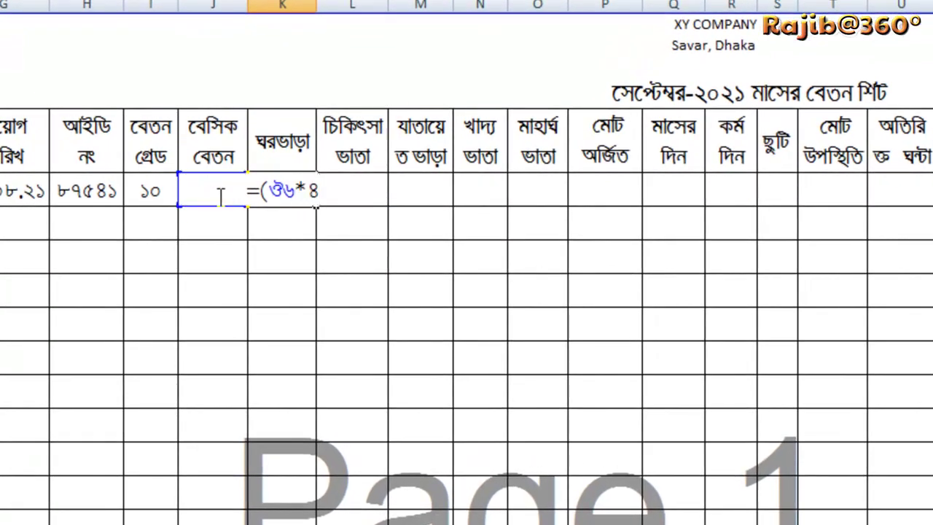
type("0")
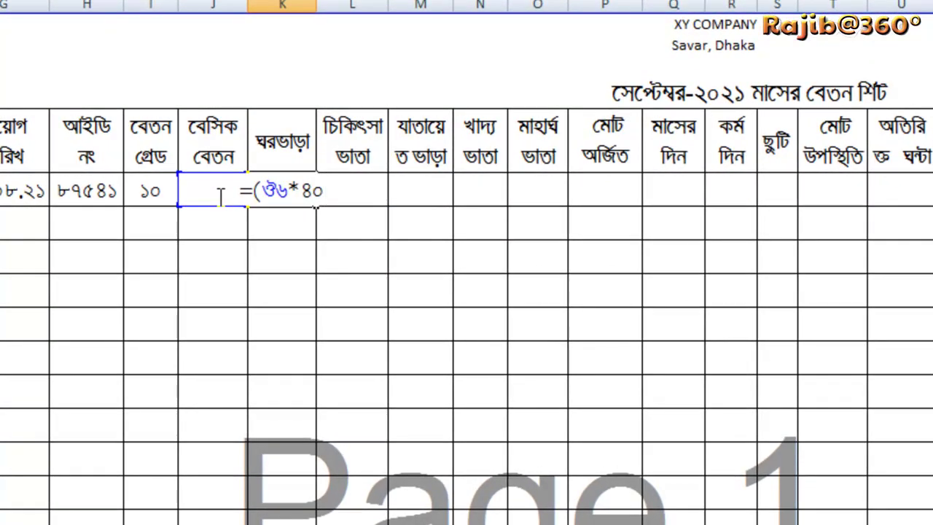
type("%)")
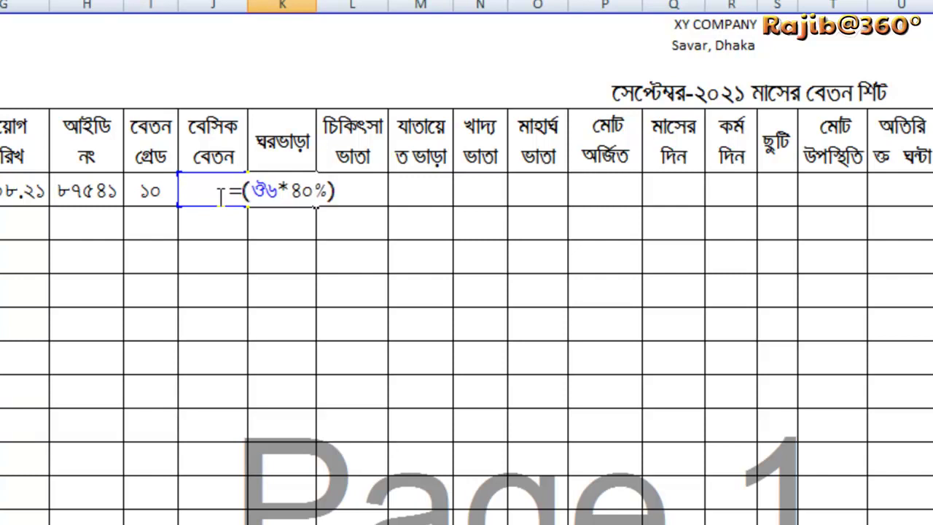
key("Return")
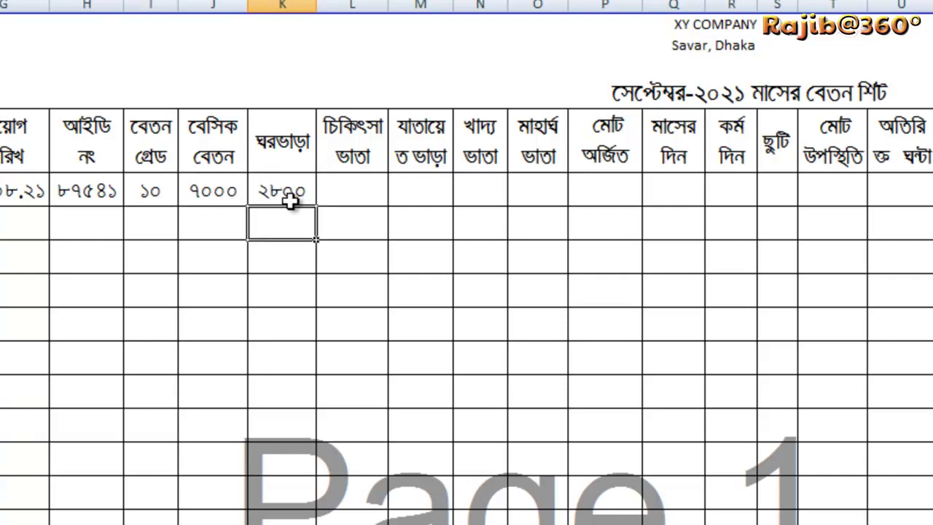
Calculate the medical allowance in cell L6 as 5% of the basic salary with the formula =(J6*5%)
left_click(339, 199)
type("=(")
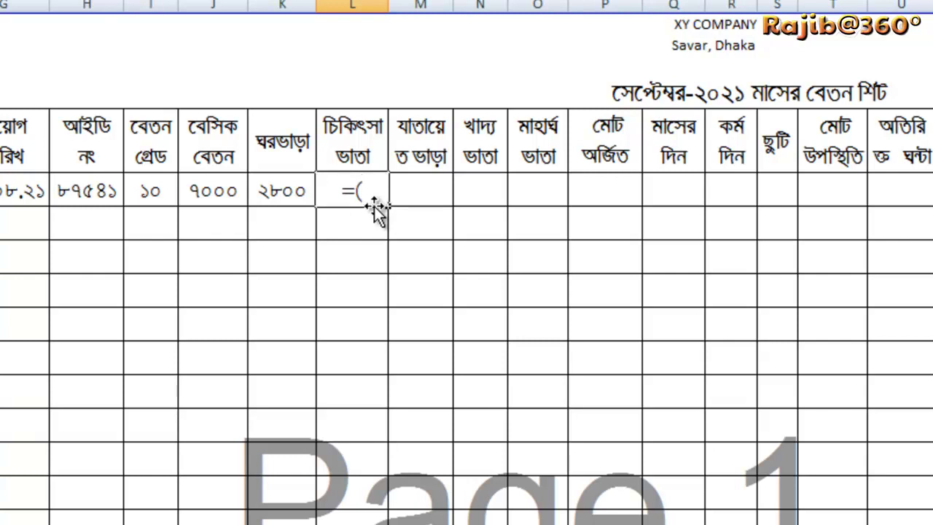
left_click(221, 191)
type("*5")
type("%")
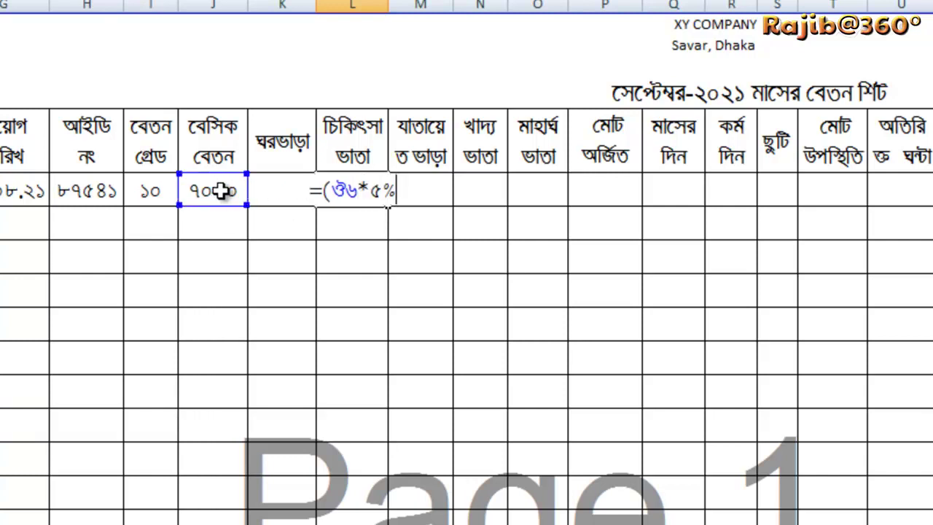
type(")")
key("Return")
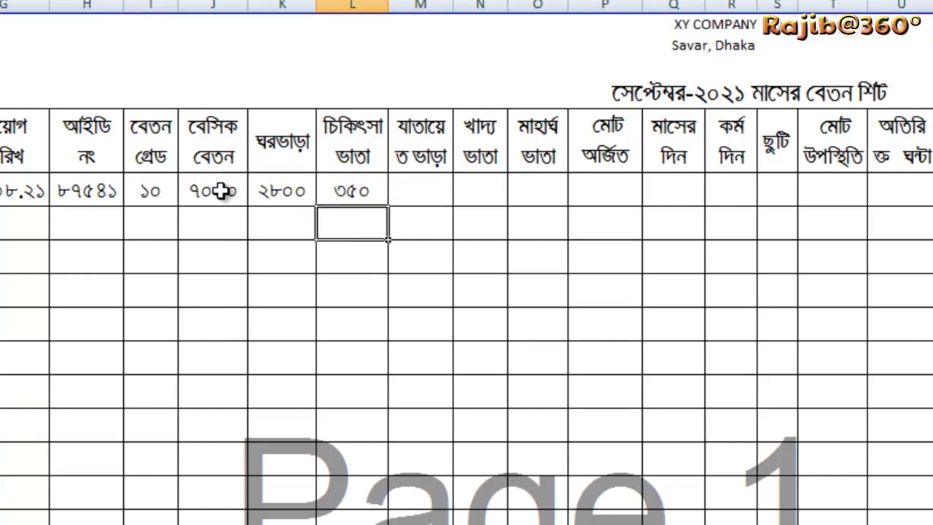
Calculate the transport allowance in cell M6 as 10% of the basic salary with the formula =(J6*10%)
left_click(420, 193)
type("=(")
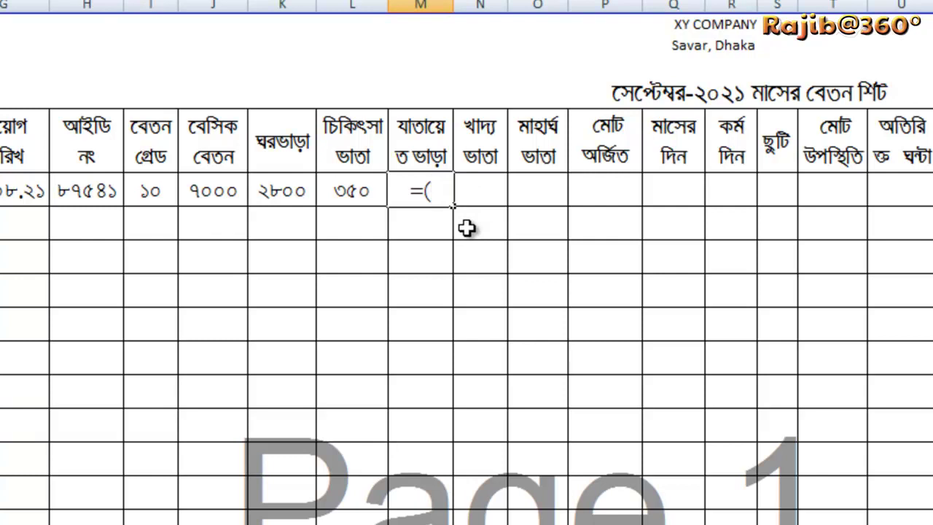
left_click(220, 193)
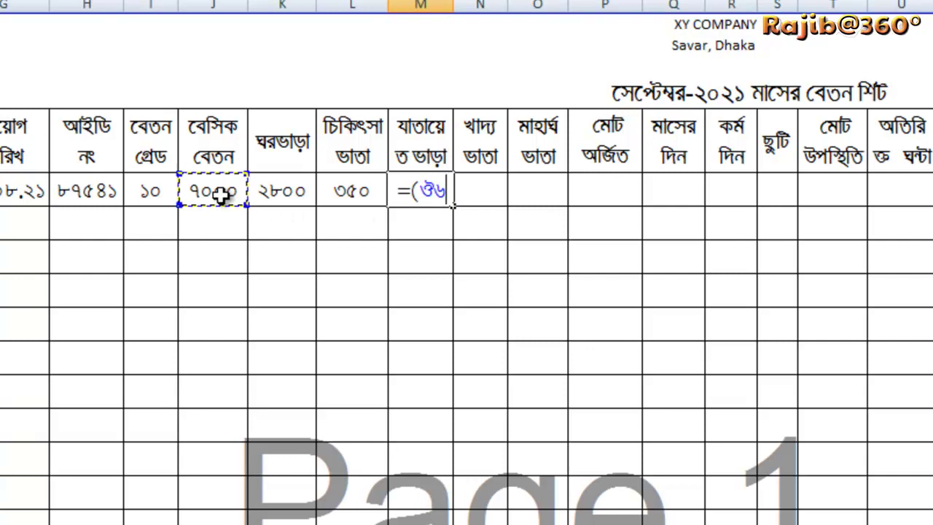
type("*")
type("0%")
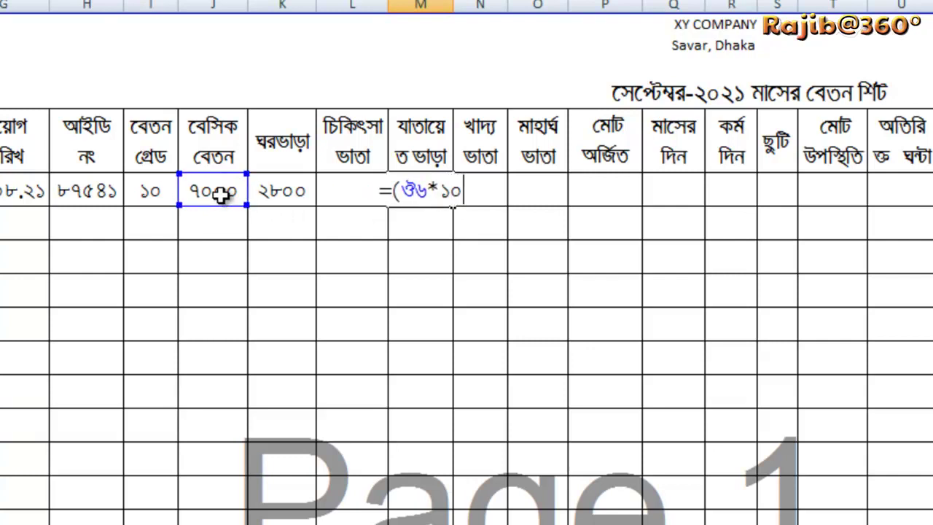
type(")")
key("Return")
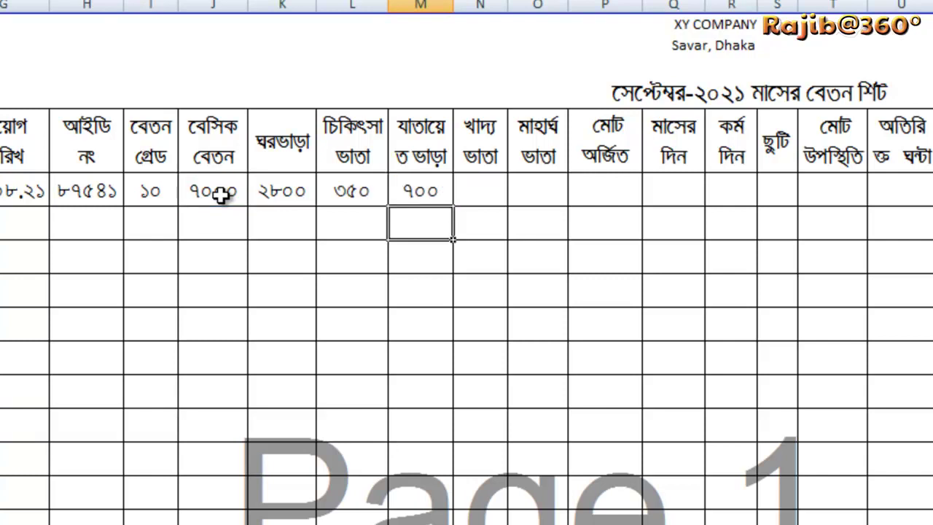
Calculate the food allowance in cell N6 as 7% of the basic salary with the formula =(J6*7%)
left_click(493, 193)
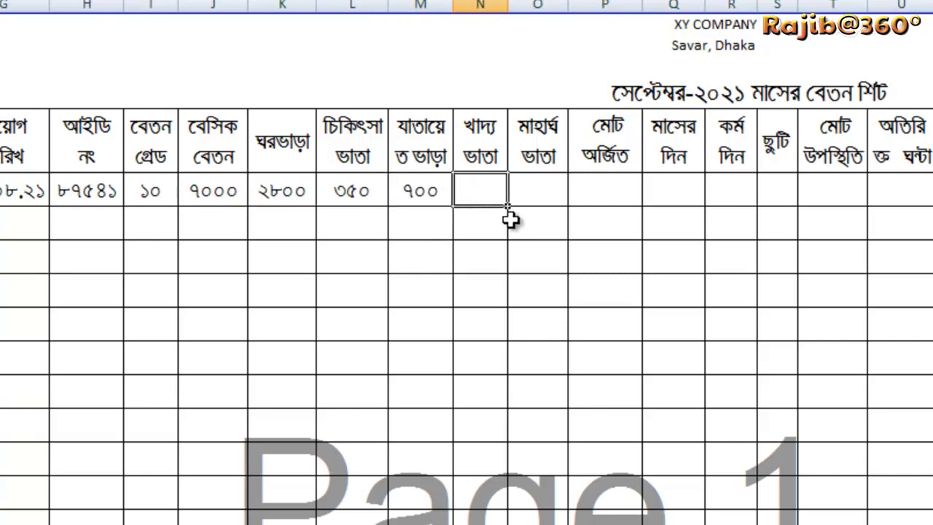
type("=(")
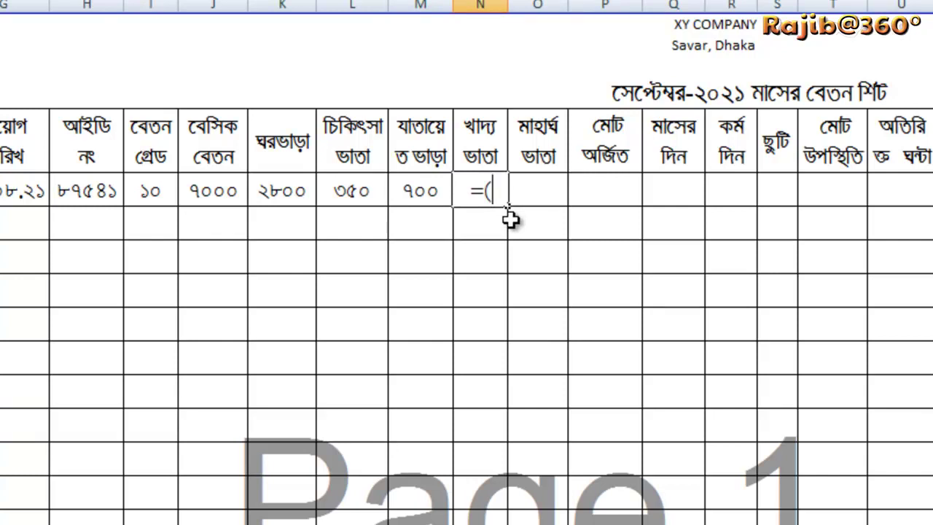
left_click(203, 191)
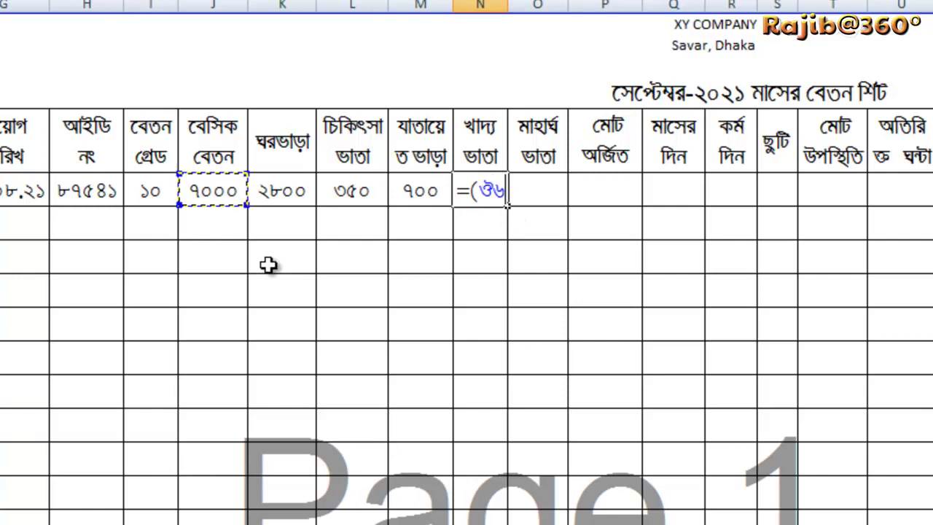
type("*")
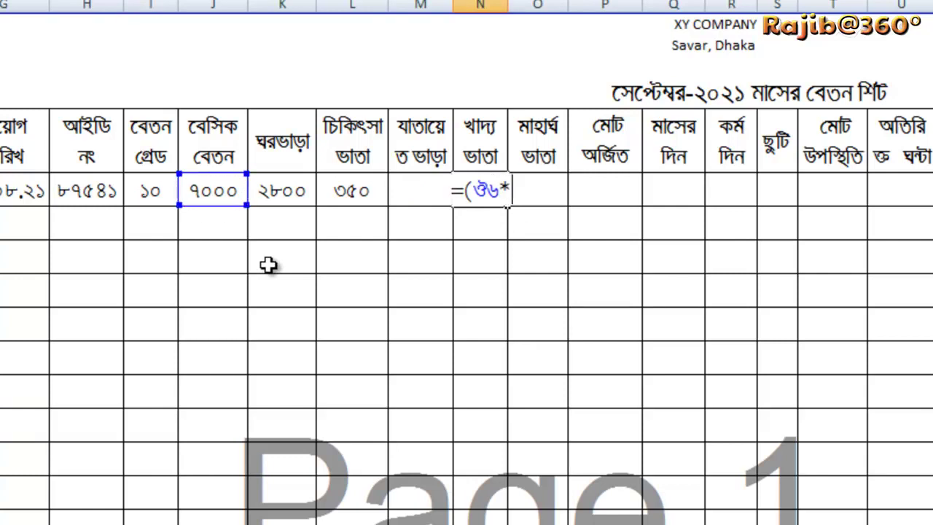
type("7%)")
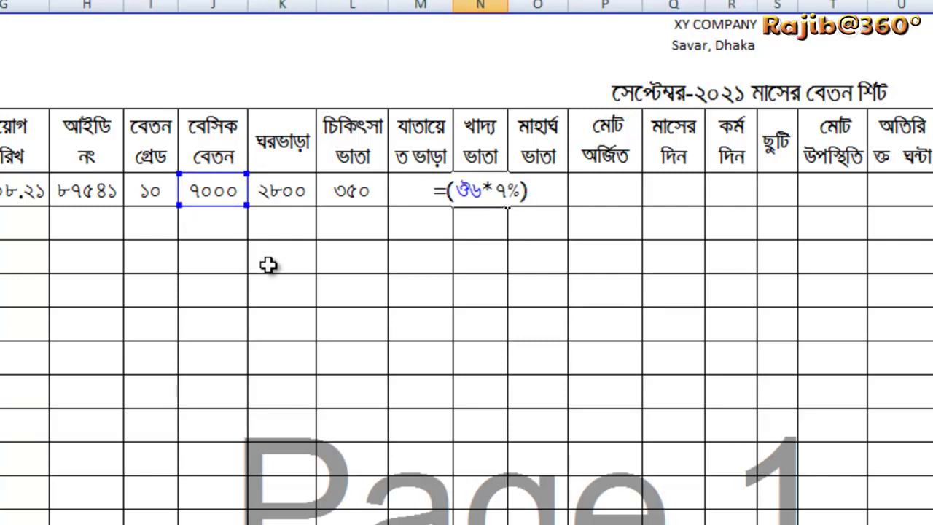
key("Return")
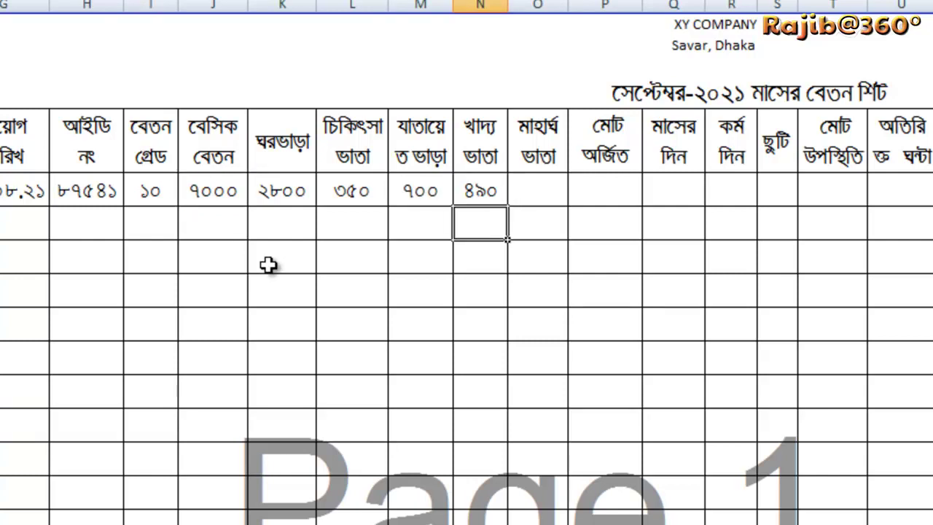
left_click(482, 193)
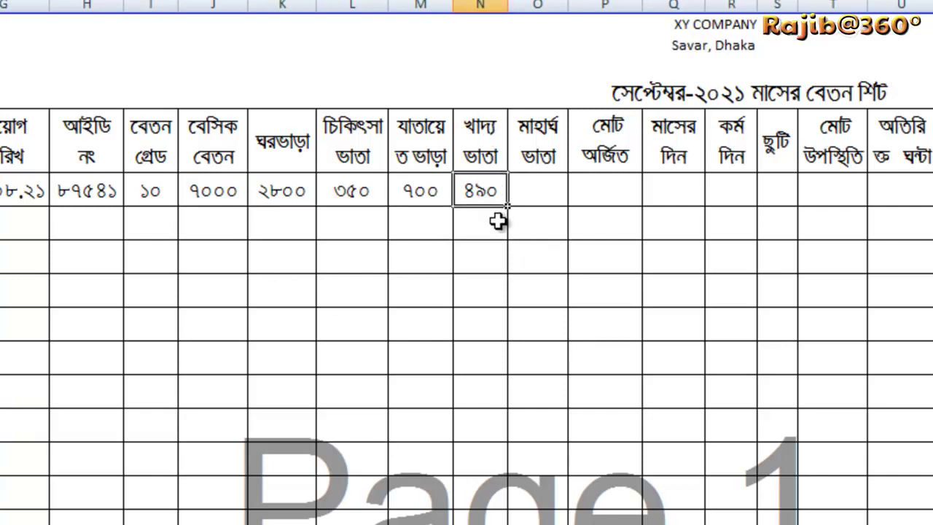
Calculate the dearness allowance in cell O6 as 20% of the basic salary with the formula =(J6*20%)
left_click(534, 190)
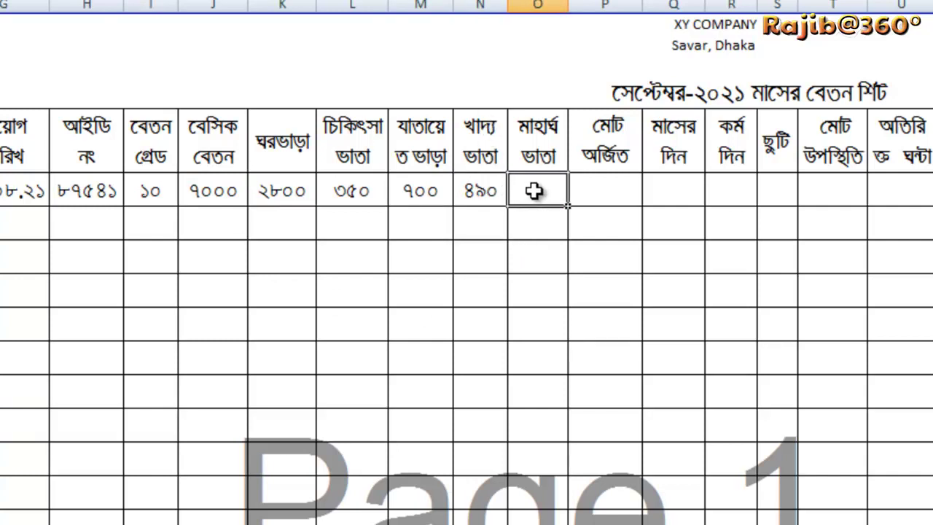
type("=(")
left_click(202, 202)
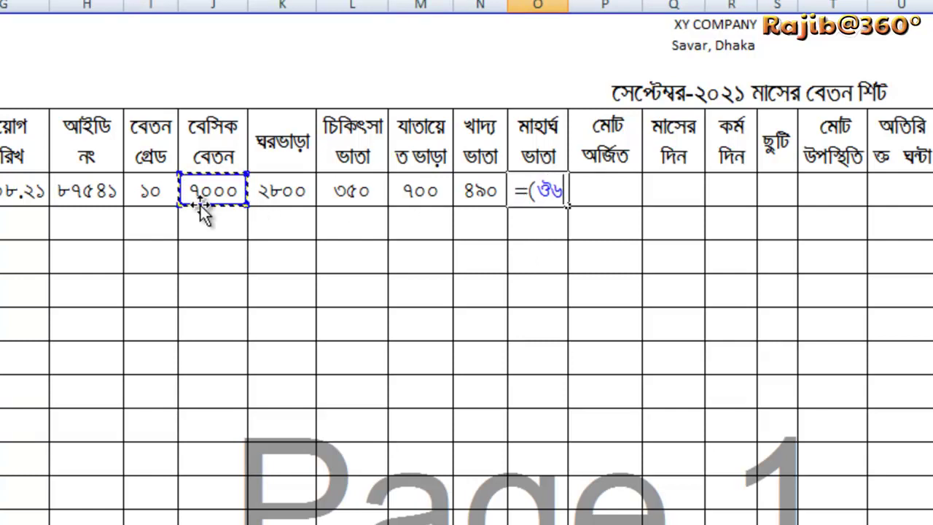
type("*20")
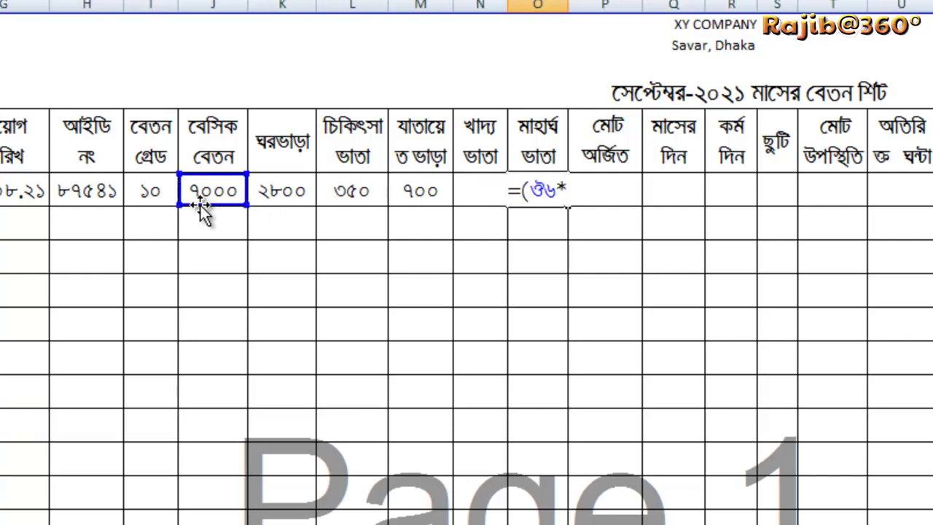
type("%)")
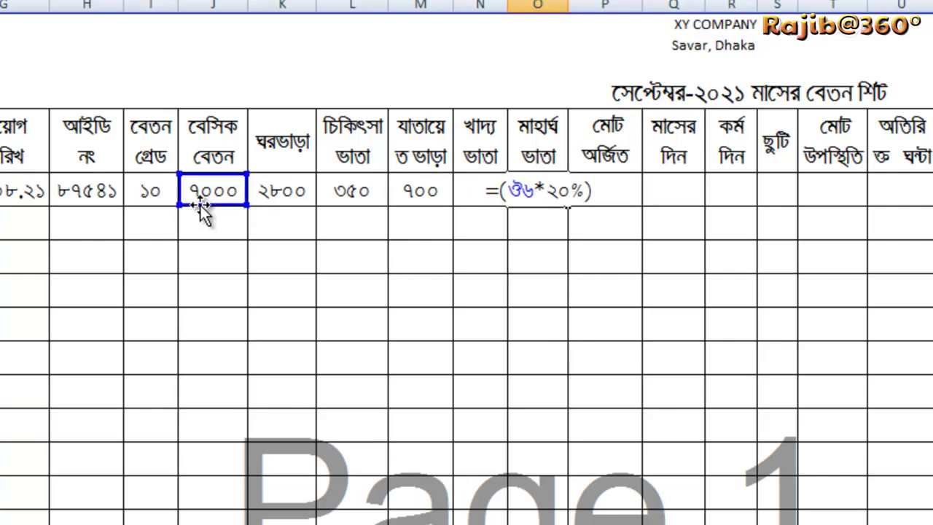
key("Return")
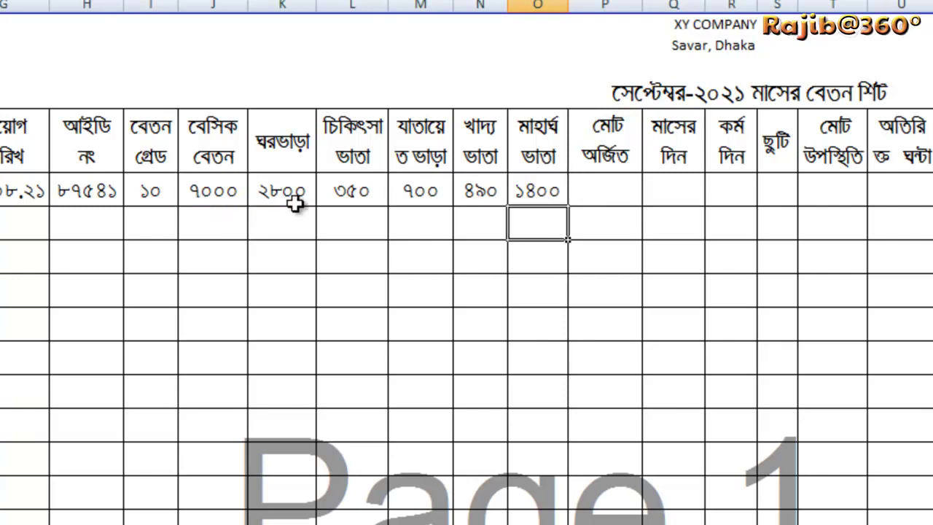
left_click(616, 188)
type("=(")
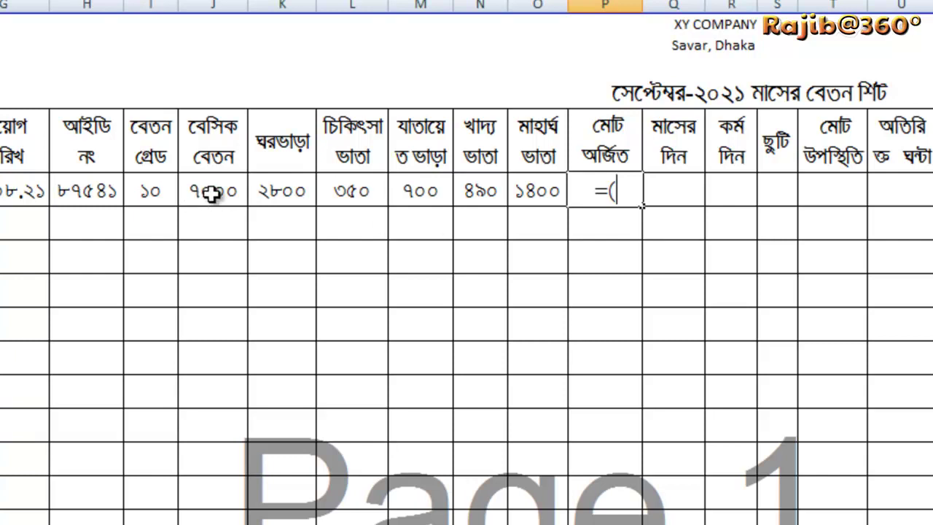
left_click(211, 192)
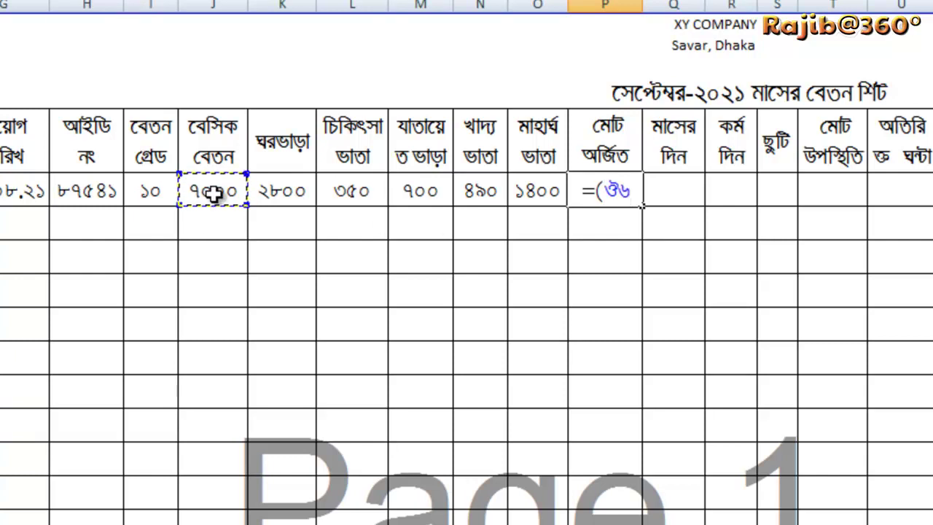
type("+")
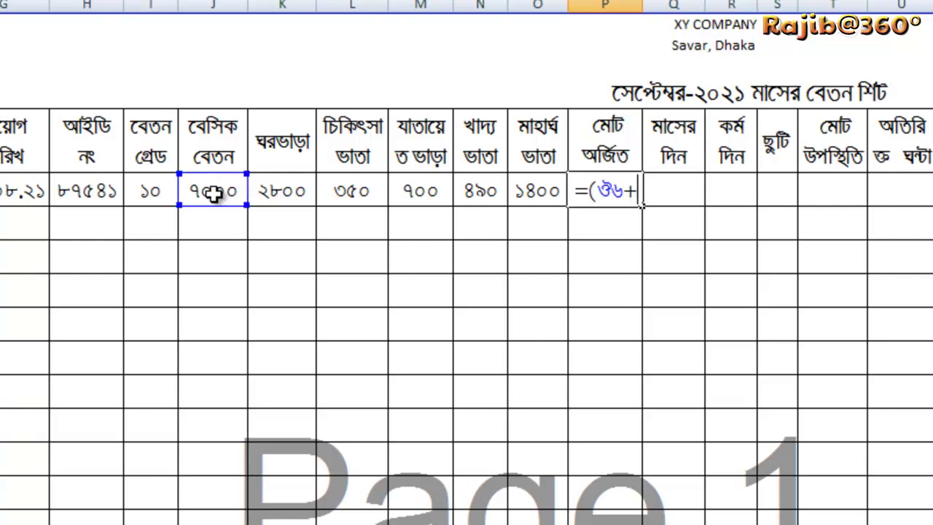
left_click(288, 194)
type("+")
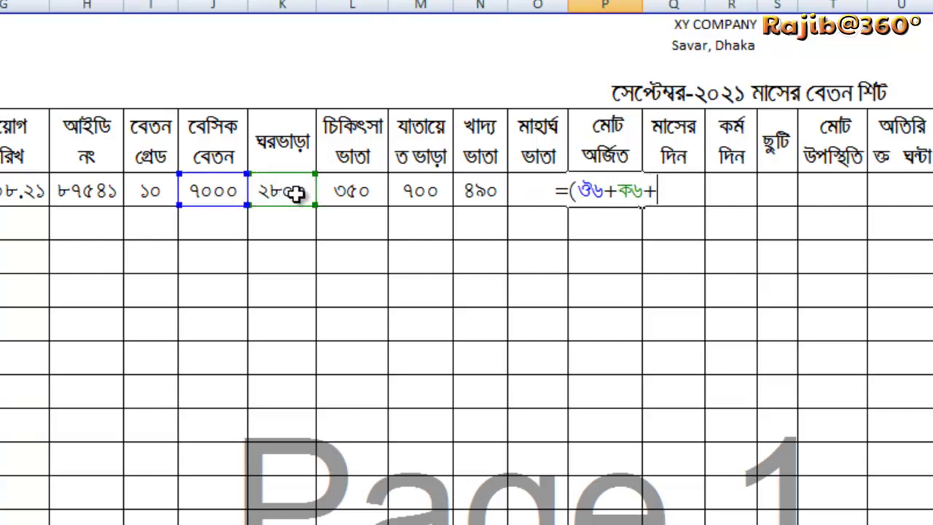
left_click(369, 197)
type("+")
left_click(426, 187)
type("+গ৬+")
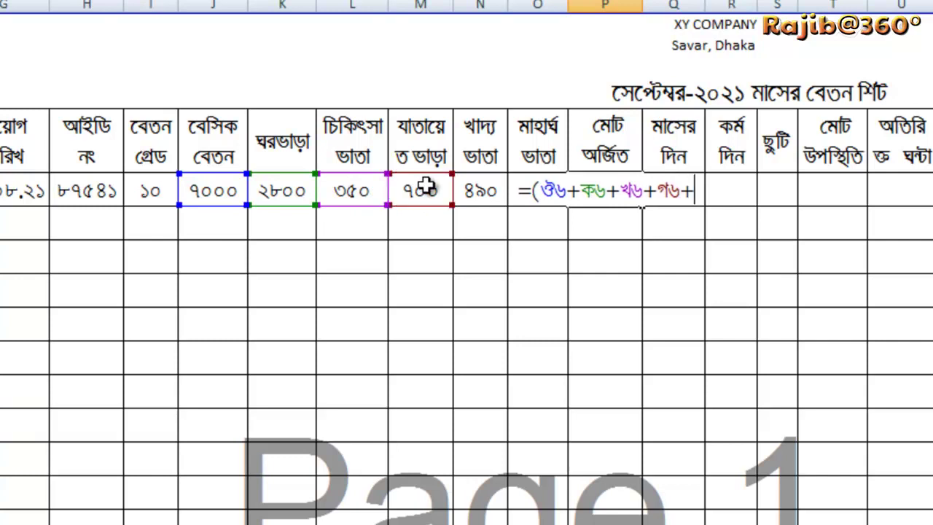
key("BackSpace")
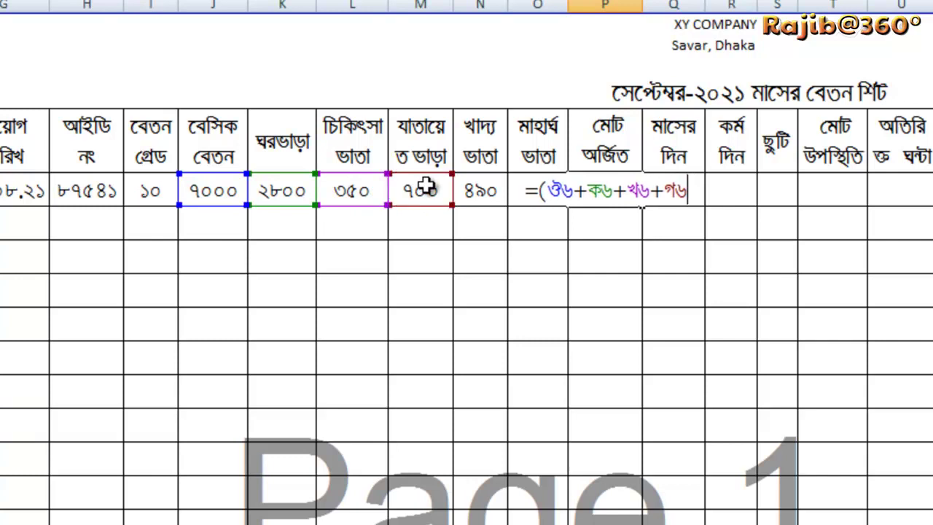
key("BackSpace")
key("BackSpace")
key("BackSpace")
key("BackSpace")
key("BackSpace")
key("BackSpace")
key("BackSpace")
key("BackSpace")
key("BackSpace")
key("BackSpace")
key("BackSpace")
key("Escape")
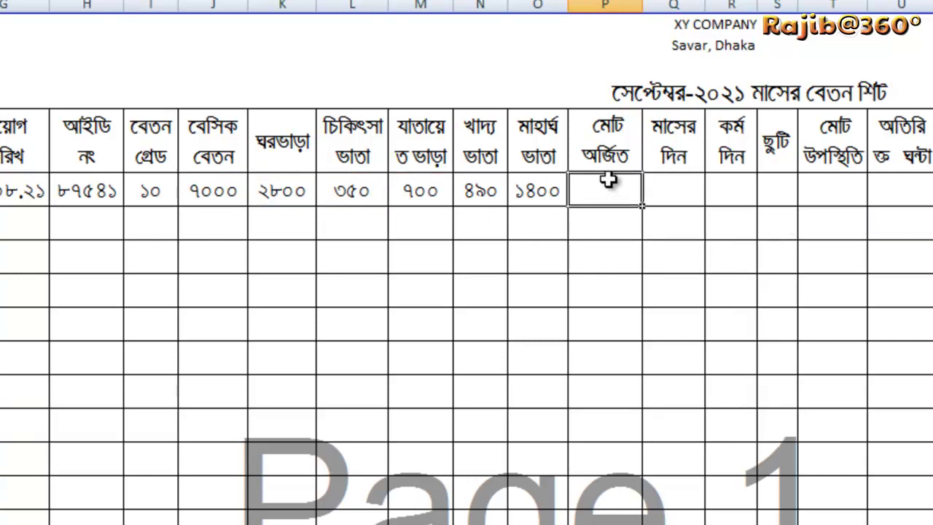
Calculate the first worker's total earnings in cell P6 with the formula =(J6+K6+L6+M6+N6+O6)
type("=")
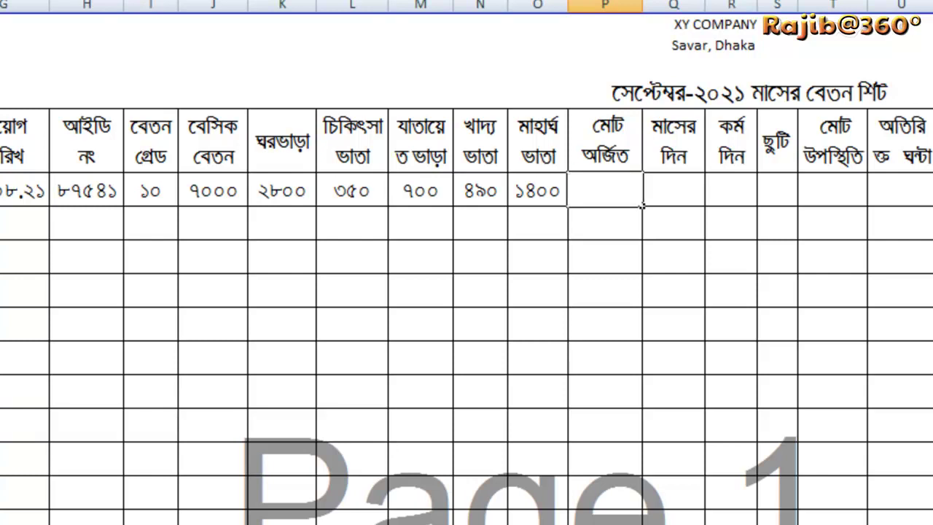
type("(")
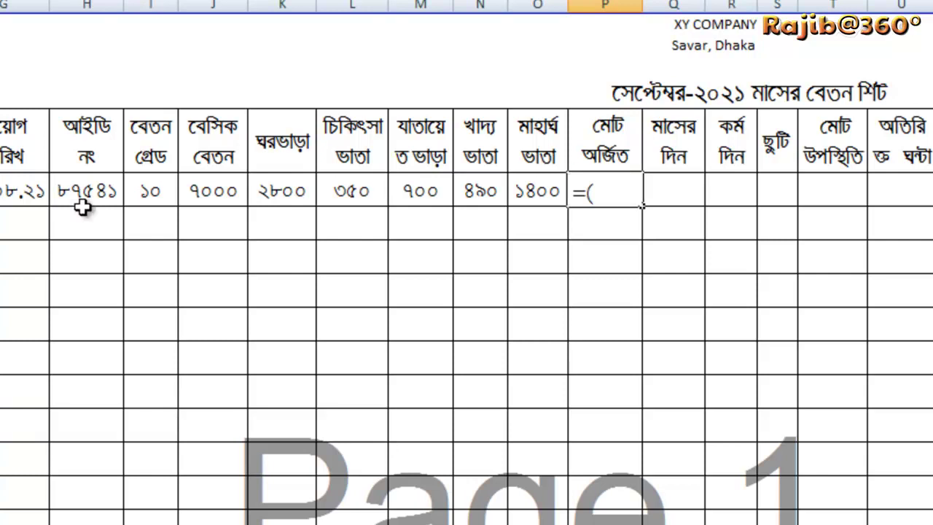
left_click(218, 192)
type("+")
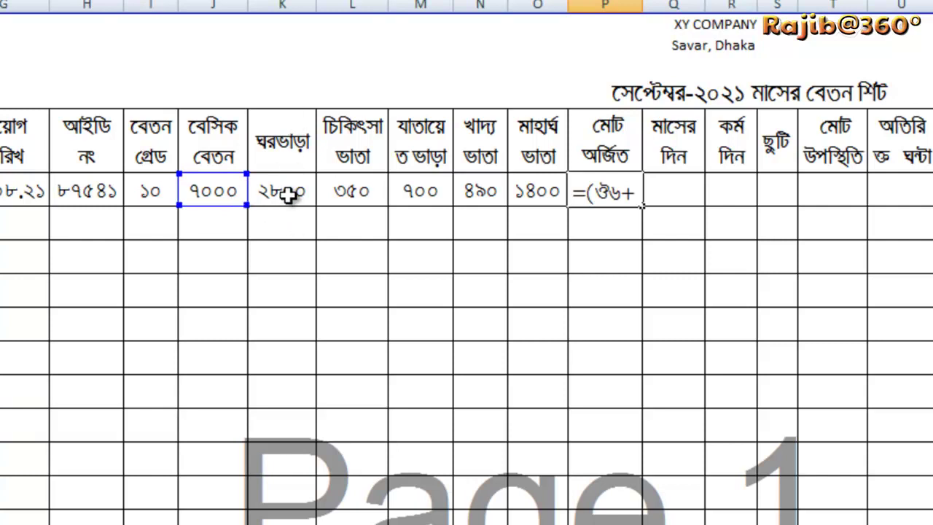
left_click(289, 196)
type("+ক৬+")
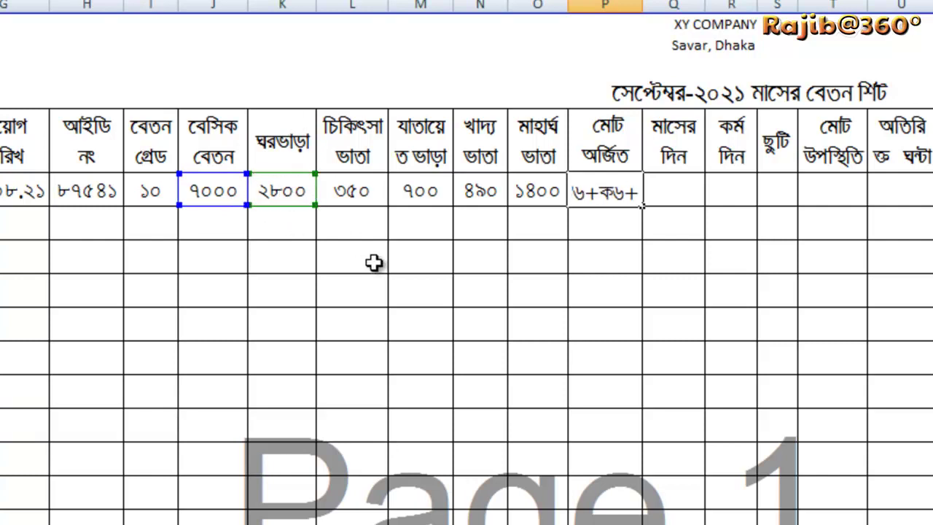
left_click(355, 195)
type("+")
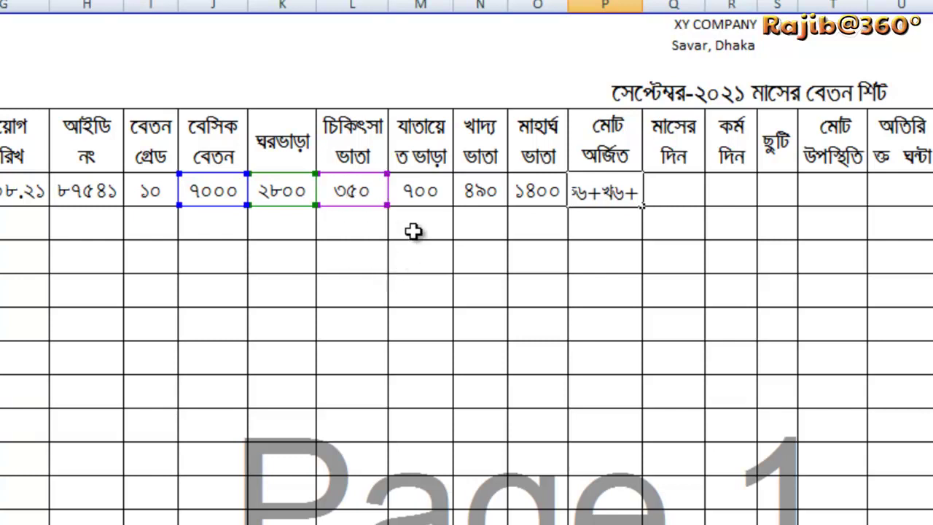
left_click(434, 192)
type("+")
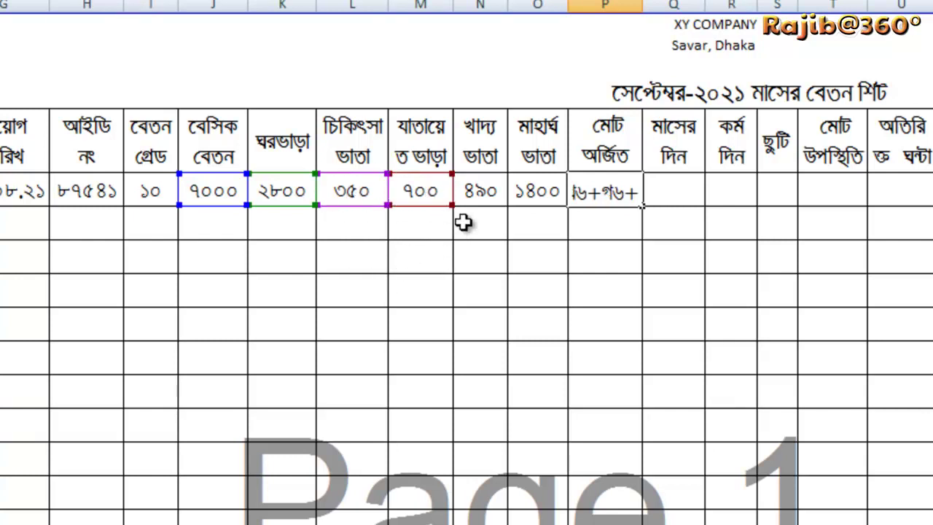
left_click(485, 196)
type("+")
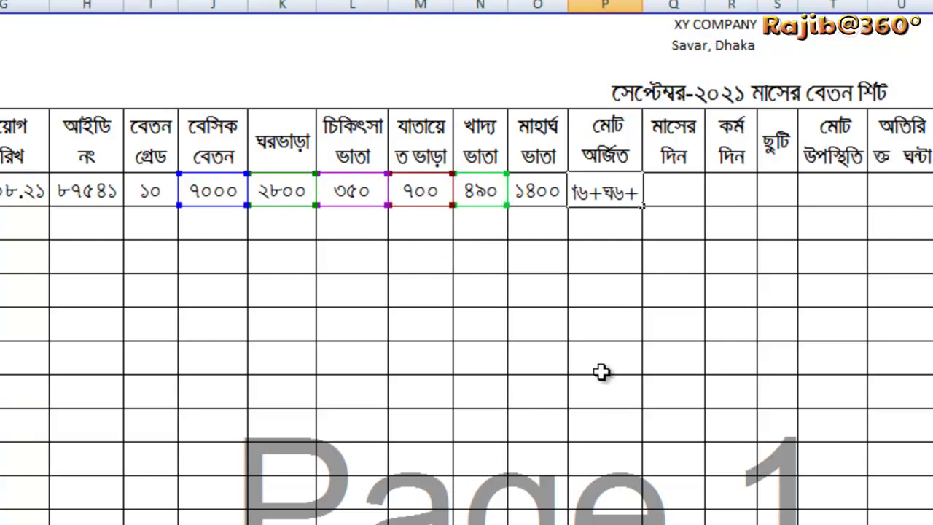
left_click(540, 197)
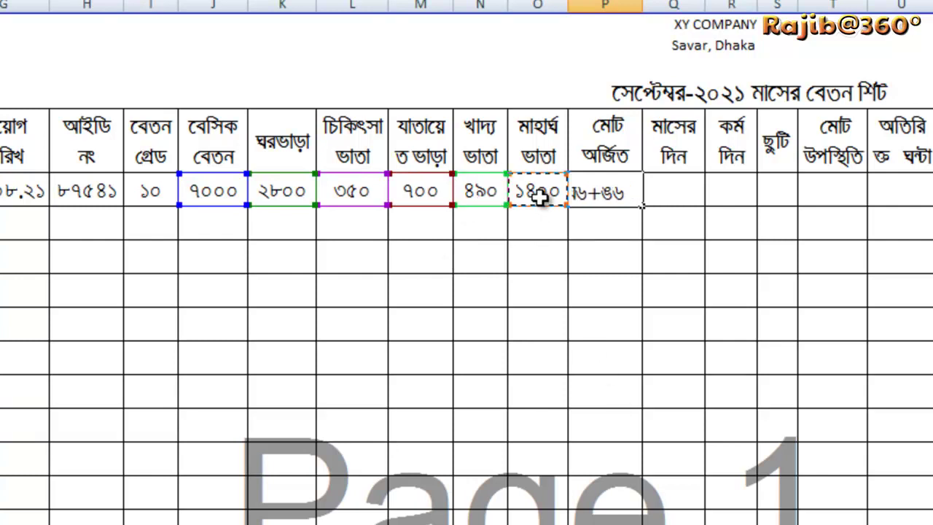
type("+")
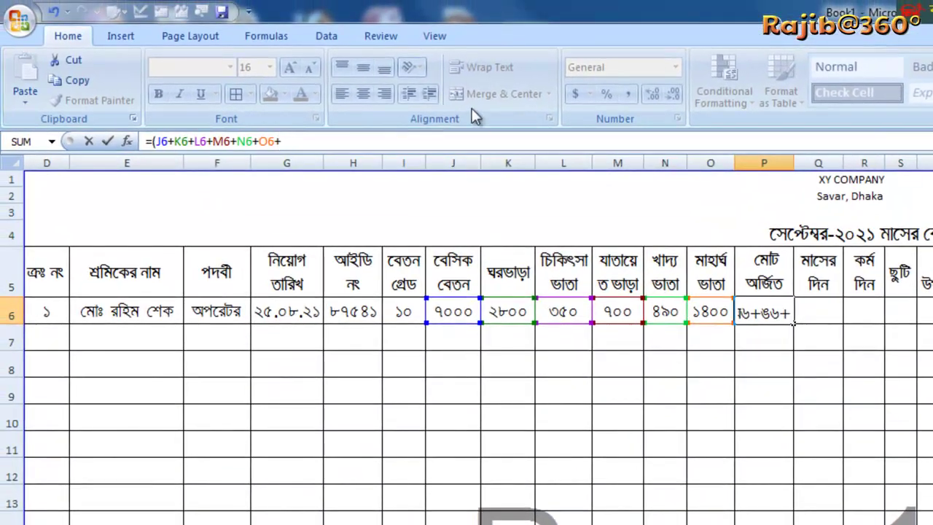
key("BackSpace")
type(")")
key("Return")
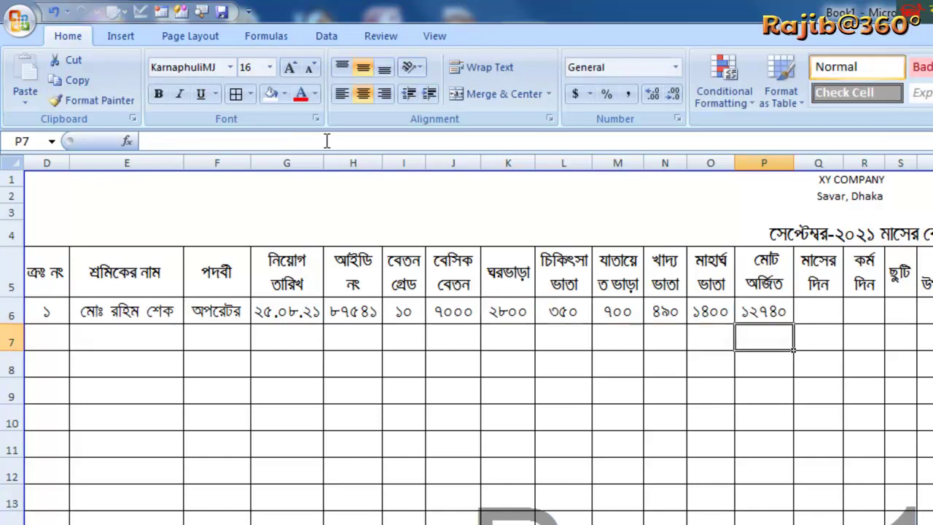
Make the first worker's total earnings in cell P6 bold
left_click(781, 310)
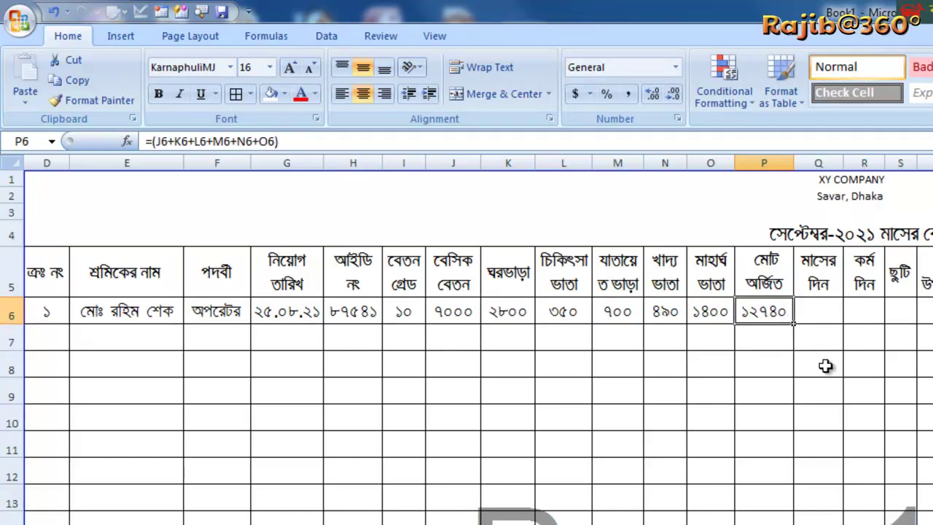
left_click(159, 100)
left_click(782, 357)
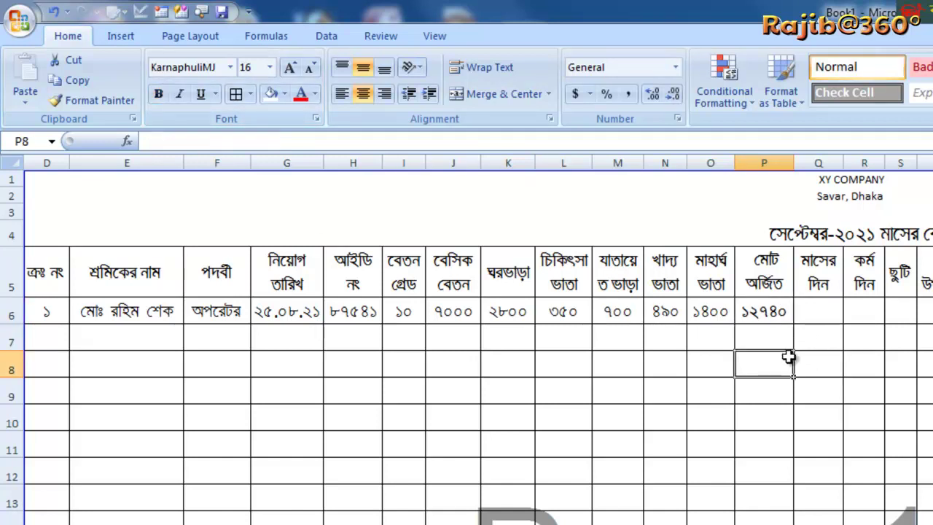
left_click(397, 315)
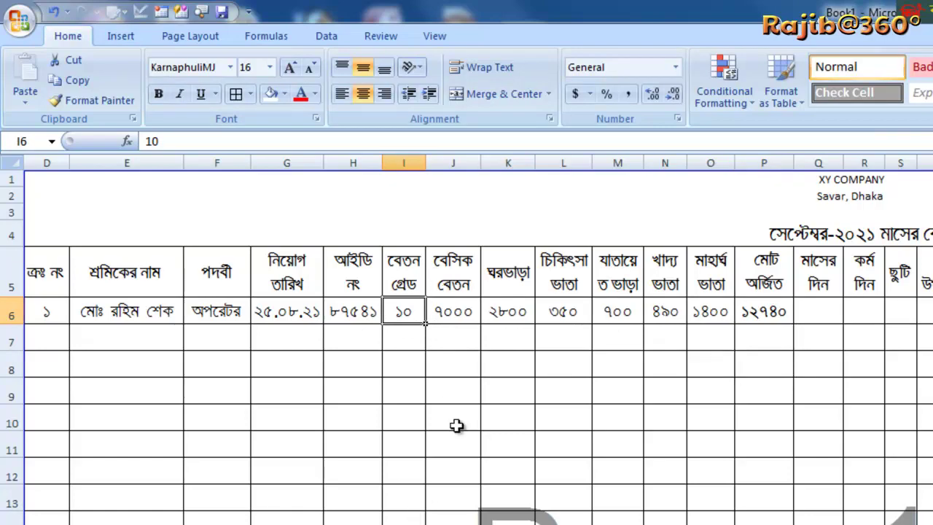
left_click(776, 313)
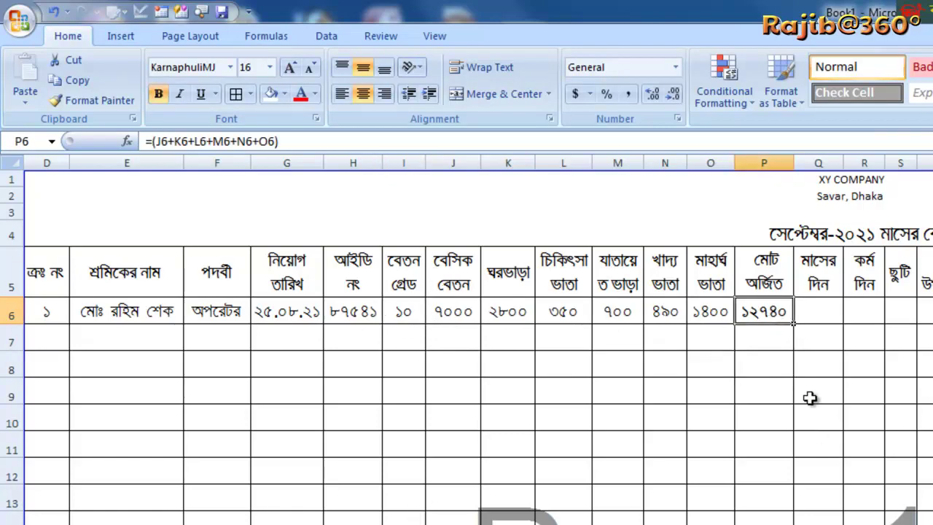
Fill in the first worker's month days as ২৯ in Q6, working days as ২৫ in R6 and leave as ০ in S6
left_click(820, 315)
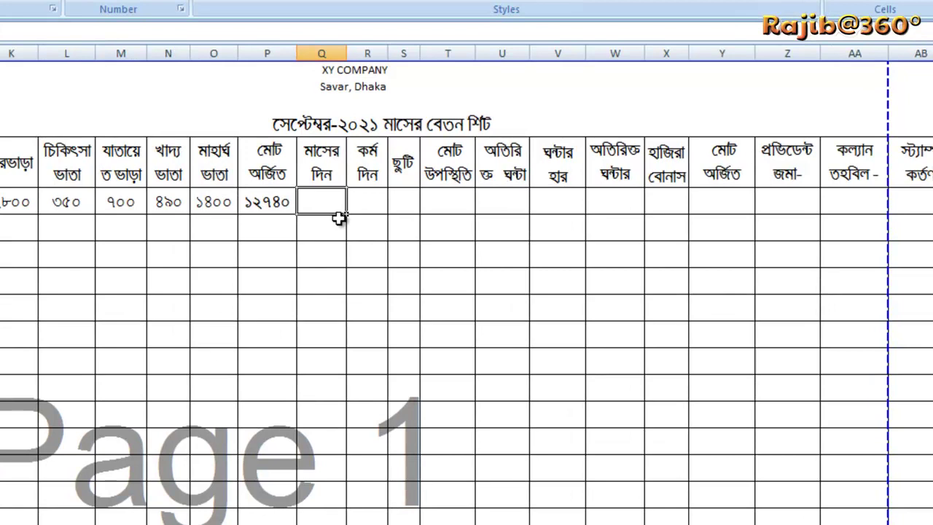
type("২৯")
key("Tab")
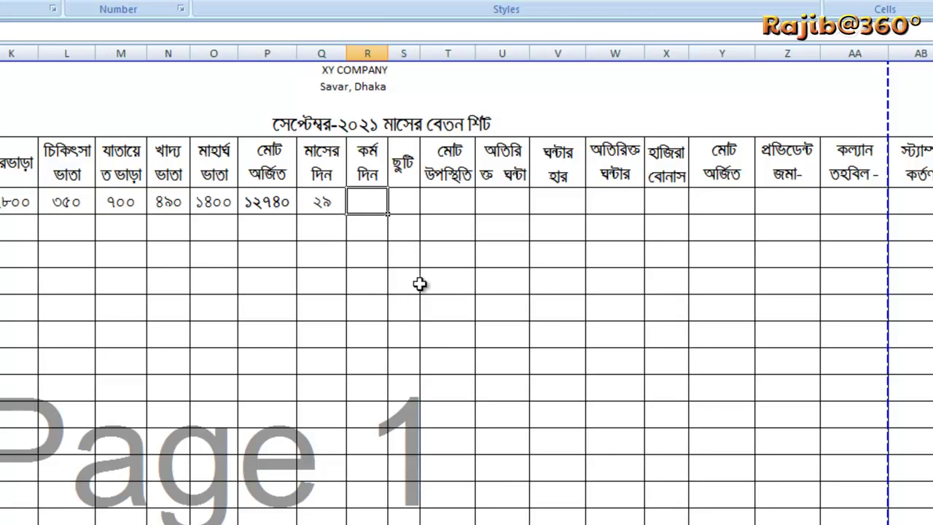
type("২৫")
key("Tab")
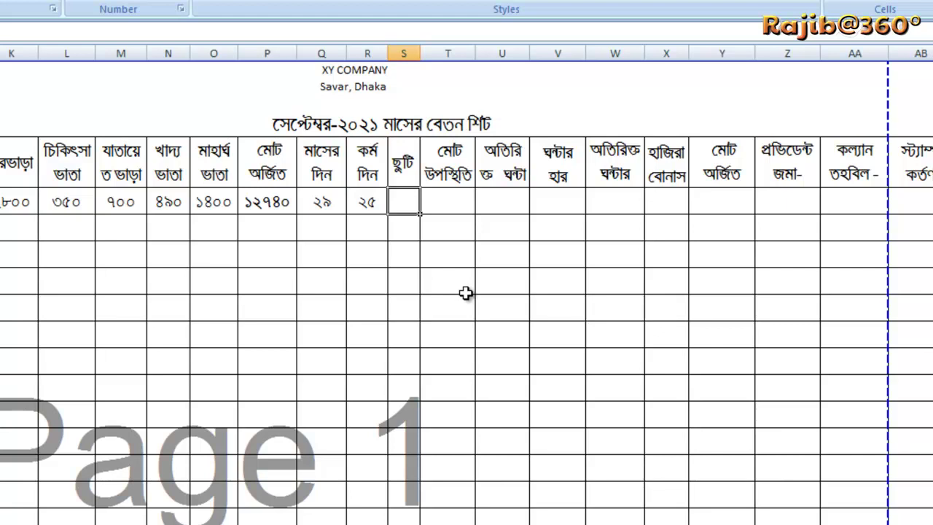
type("০")
key("Tab")
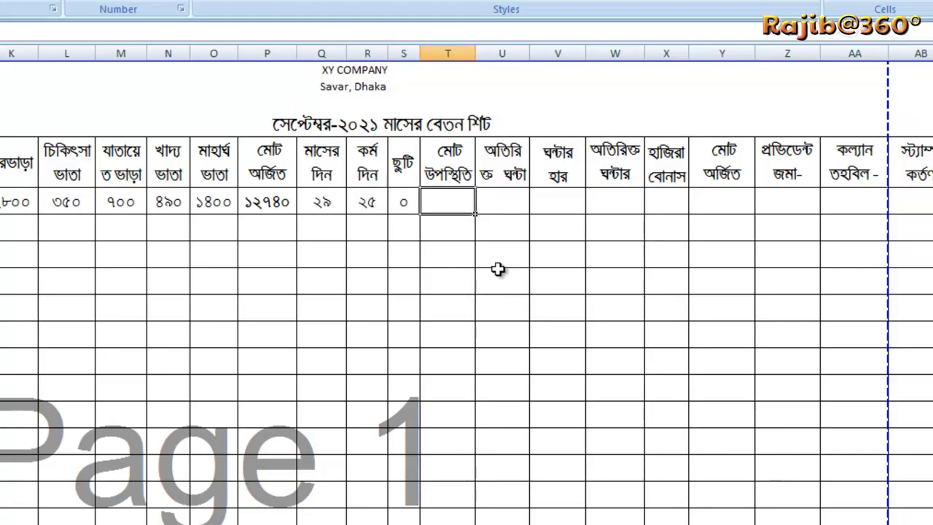
Enter the first worker's total attendance as ২৫ in cell T6
double_click(456, 206)
left_click(461, 275)
left_click(453, 207)
type("২৫")
key("Return")
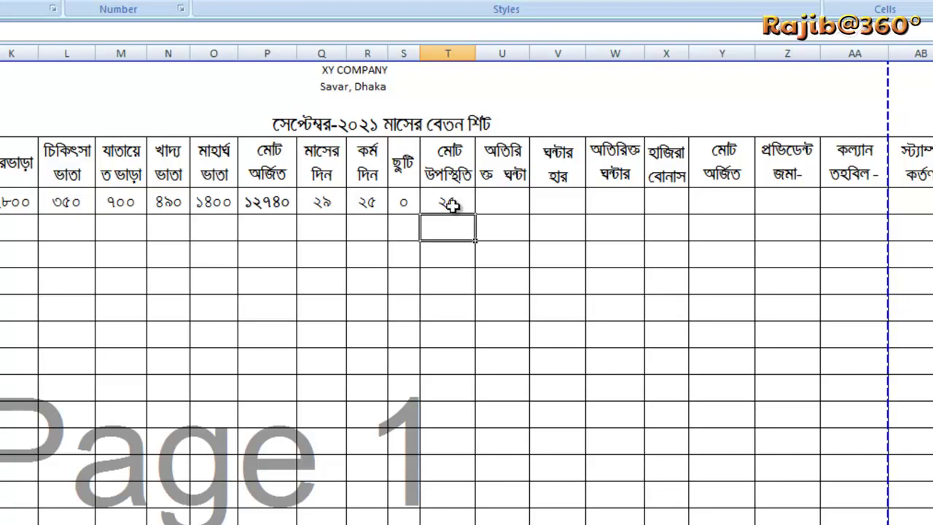
Widen column U so its overtime header fits, and enter ৩০ overtime hours in cell U6
left_click(512, 208)
left_click_drag(526, 48, 539, 50)
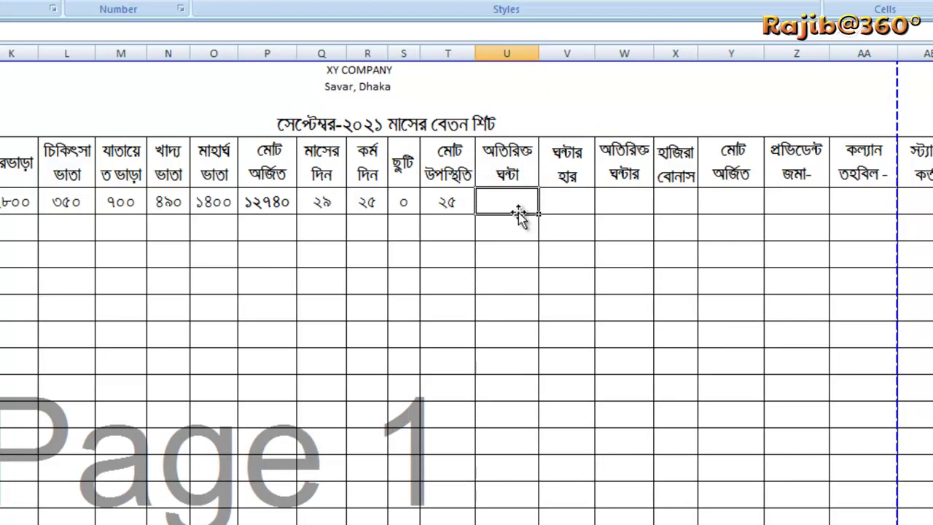
type("১৫")
key("BackSpace")
key("BackSpace")
type("৩০")
key("Tab")
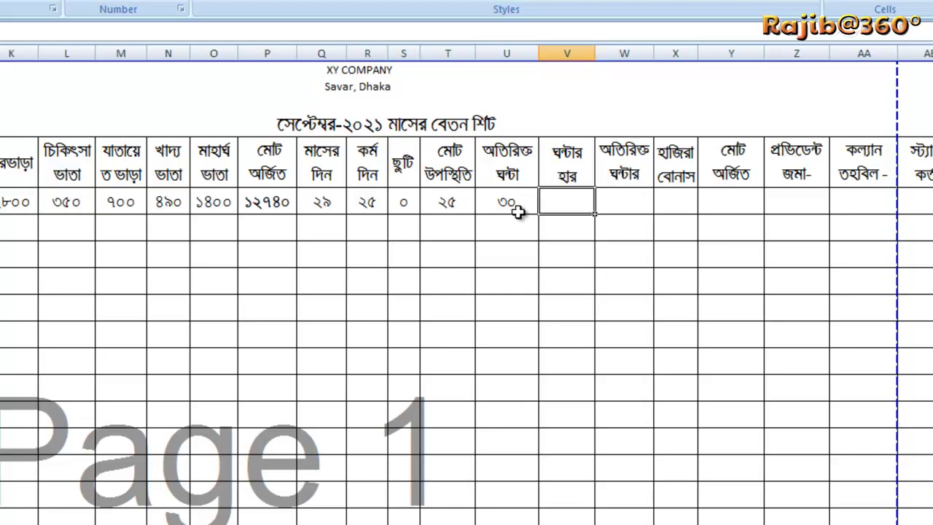
Enter the hourly rate ১৪ in cell V6 and calculate the overtime pay in W6 by multiplying U6 by V6
type("১৪")
key("Tab")
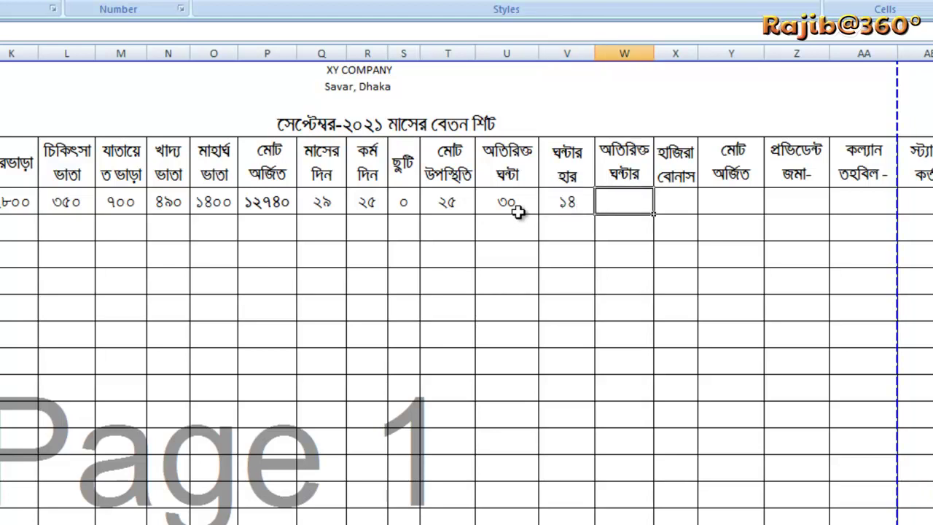
type("=(")
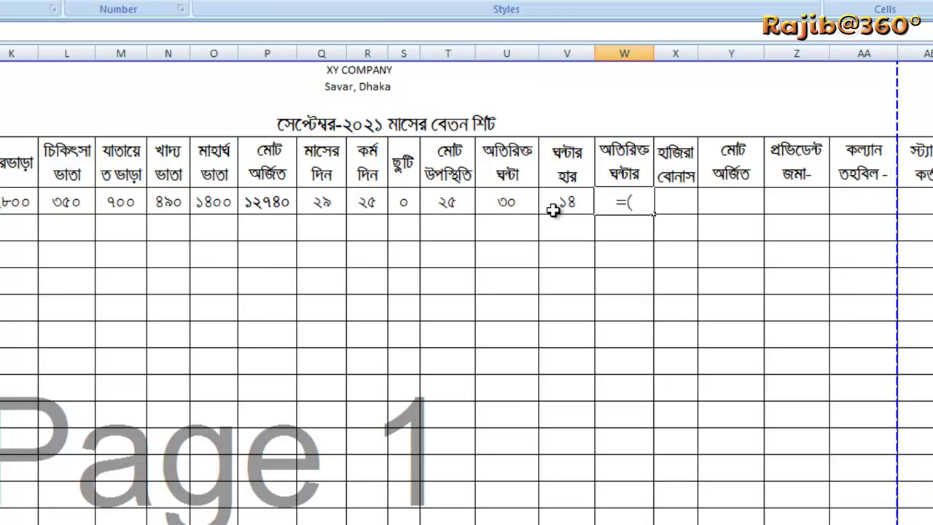
left_click(499, 204)
type("*")
left_click(577, 204)
type(")")
key("Return")
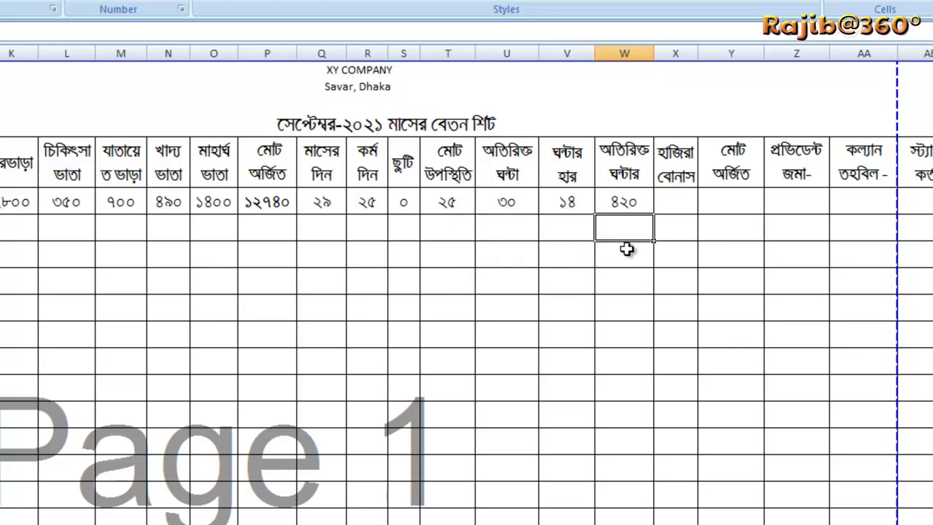
left_click(636, 201)
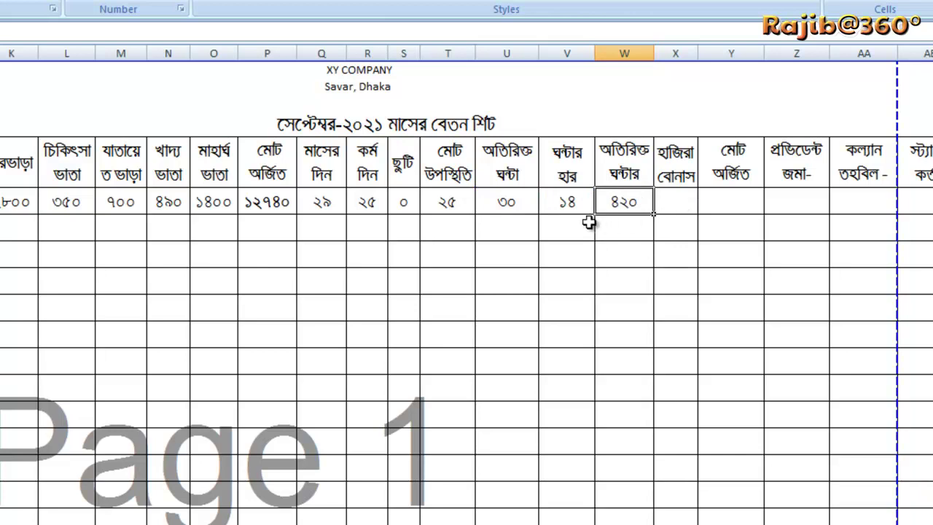
Widen the attendance bonus column X slightly and enter ৫০০ as the first worker's bonus in cell X6
left_click(677, 200)
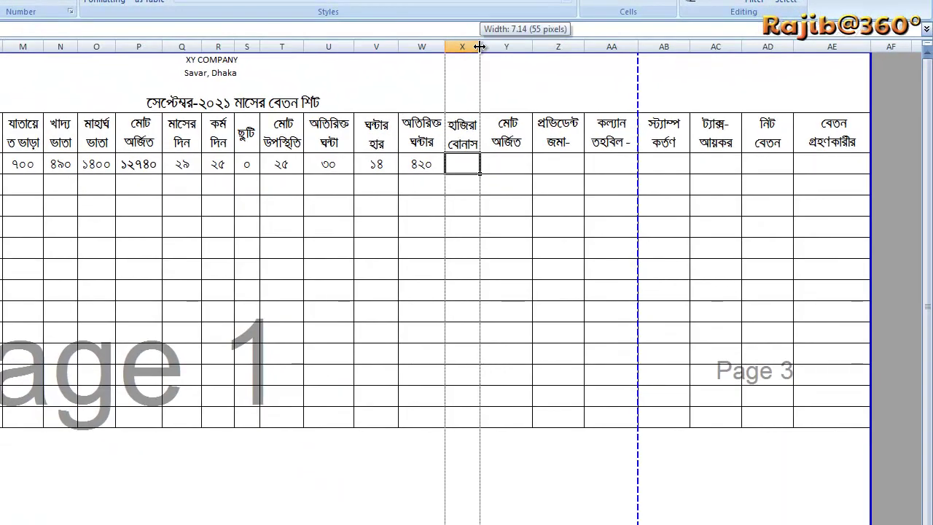
left_click_drag(480, 46, 489, 46)
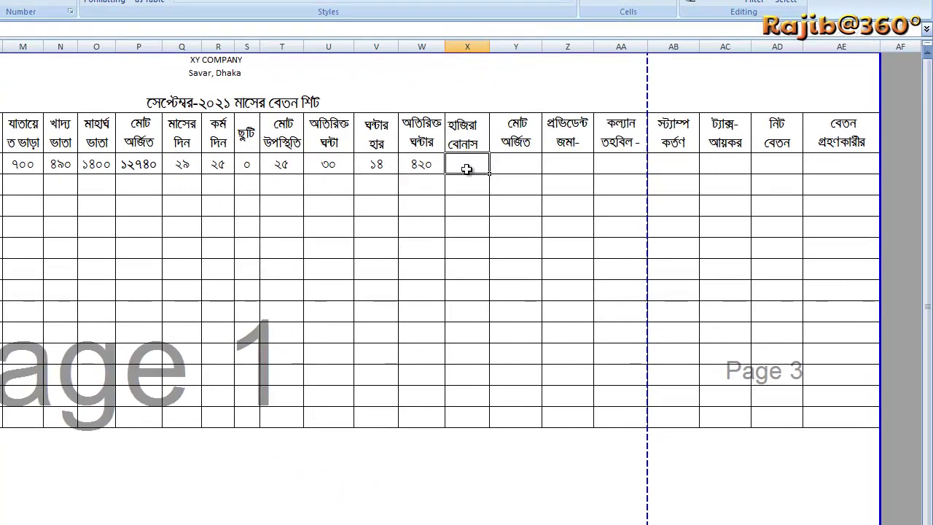
type("৫৭০")
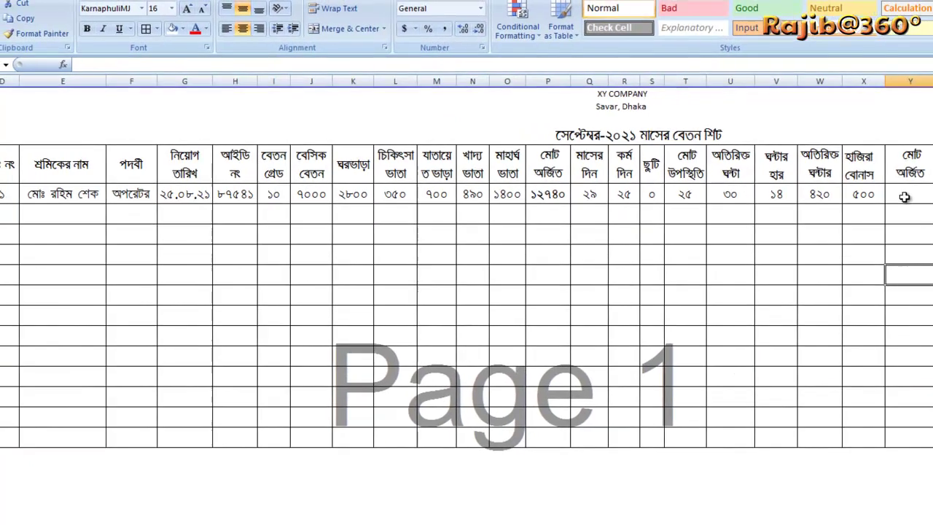
left_click(513, 167)
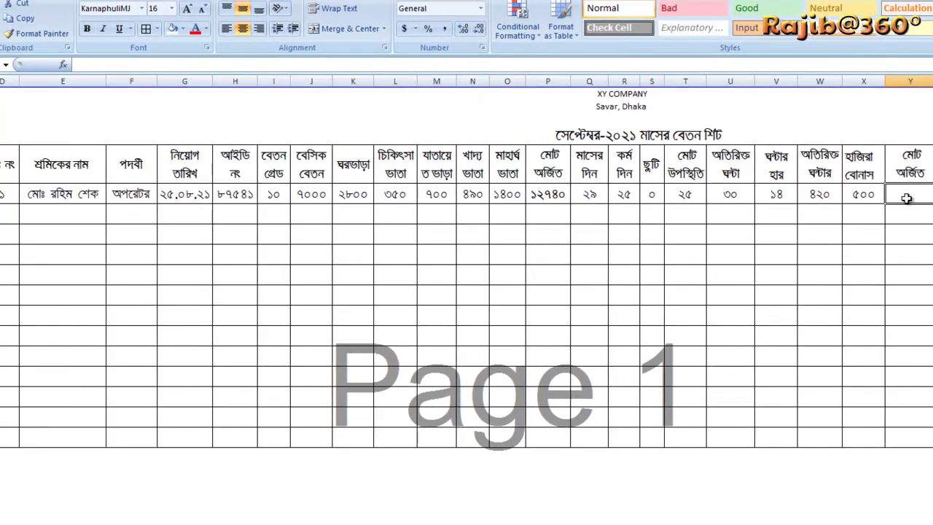
type("=(")
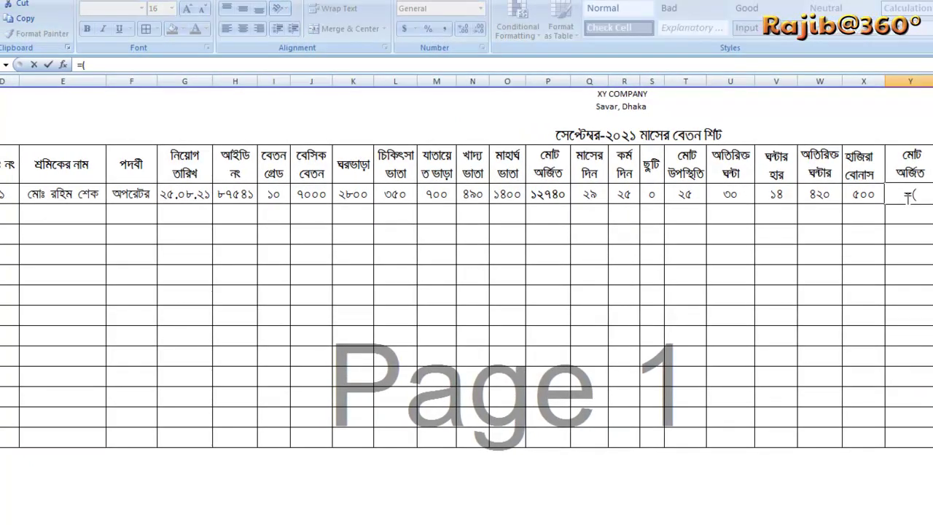
left_click(555, 195)
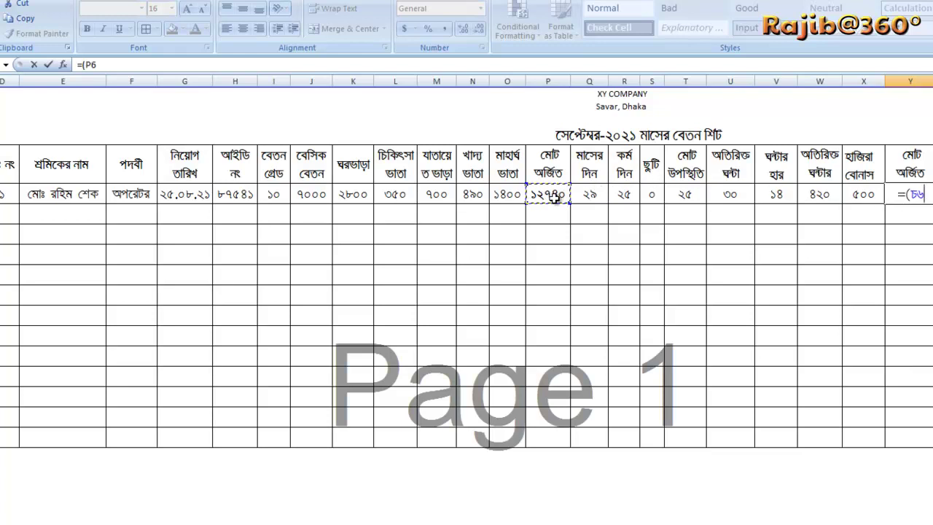
type("+")
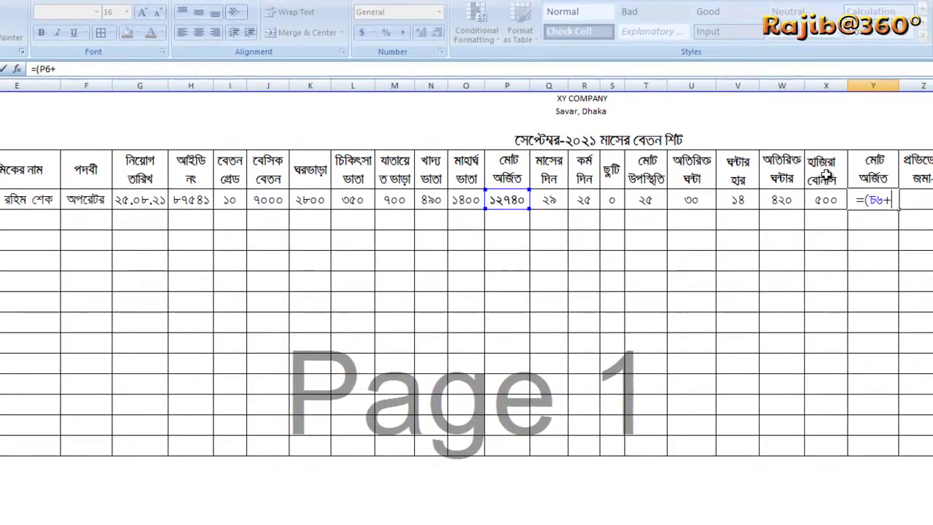
left_click(785, 204)
type("+")
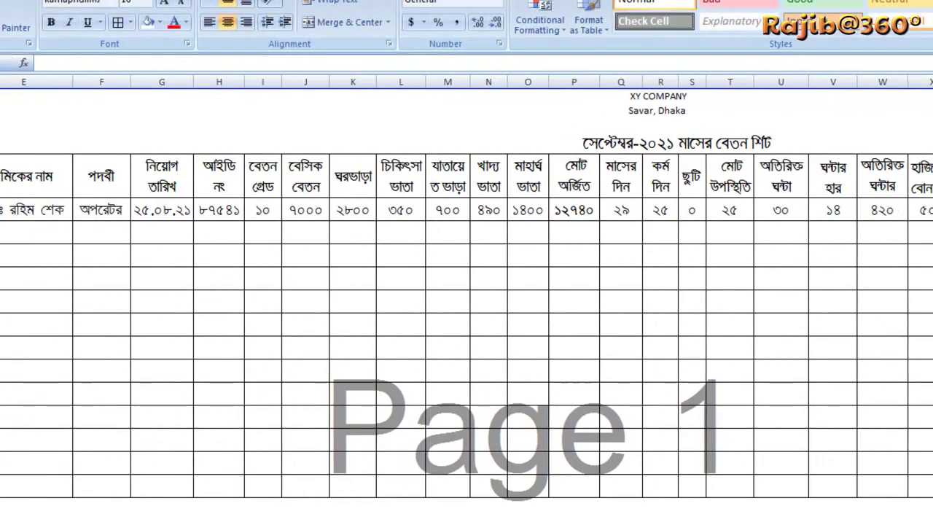
type("=(")
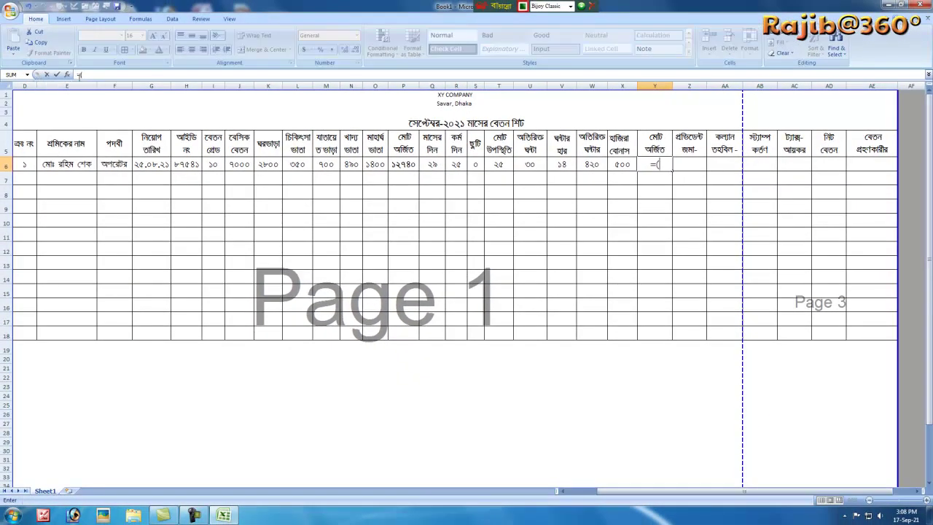
key("BackSpace")
Calculate the first worker's total earned pay in Y6 by adding P6, W6 and X6
left_click(735, 207)
left_click(652, 167)
left_click(91, 74)
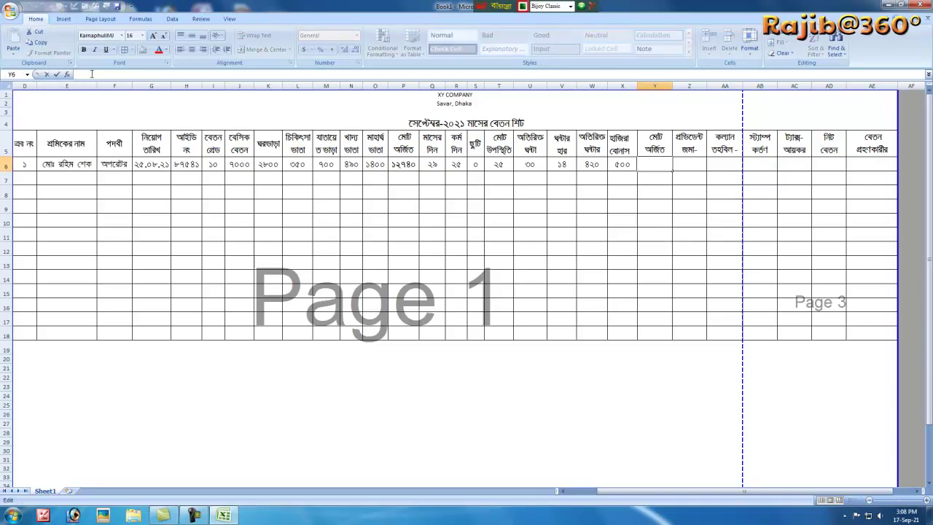
type("=9")
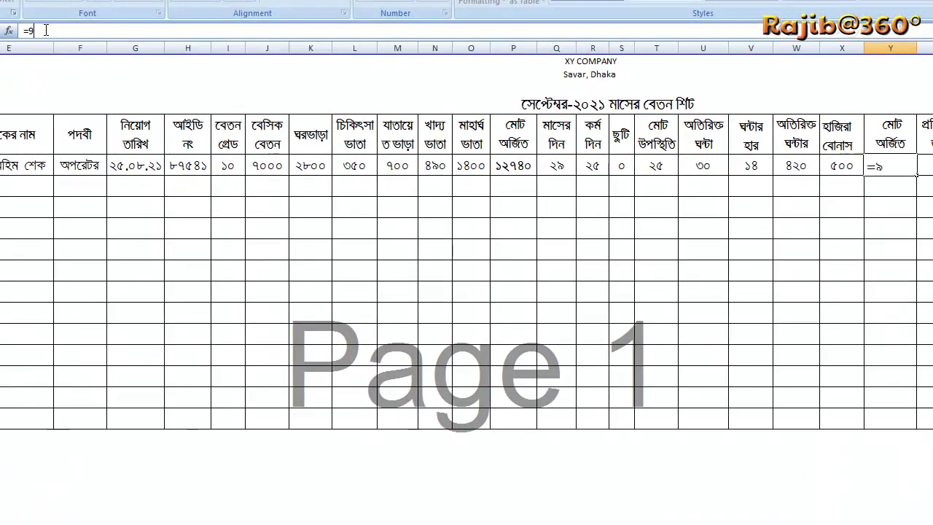
key("BackSpace")
type("(")
left_click(518, 169)
type("+")
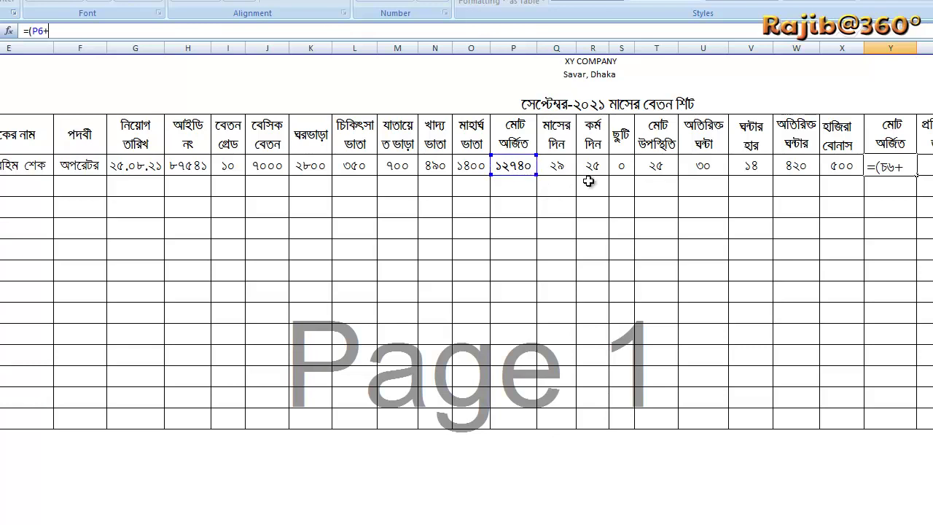
left_click(802, 167)
type("+")
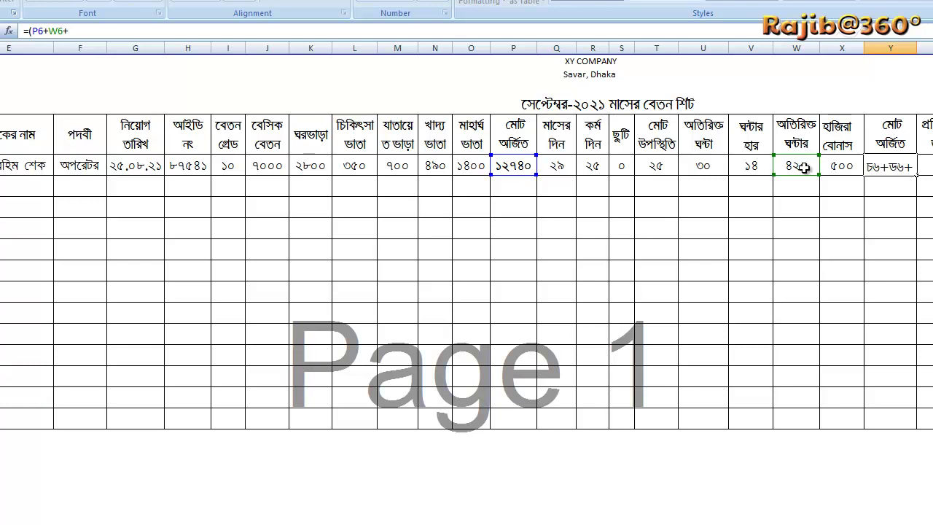
left_click(846, 167)
type("+")
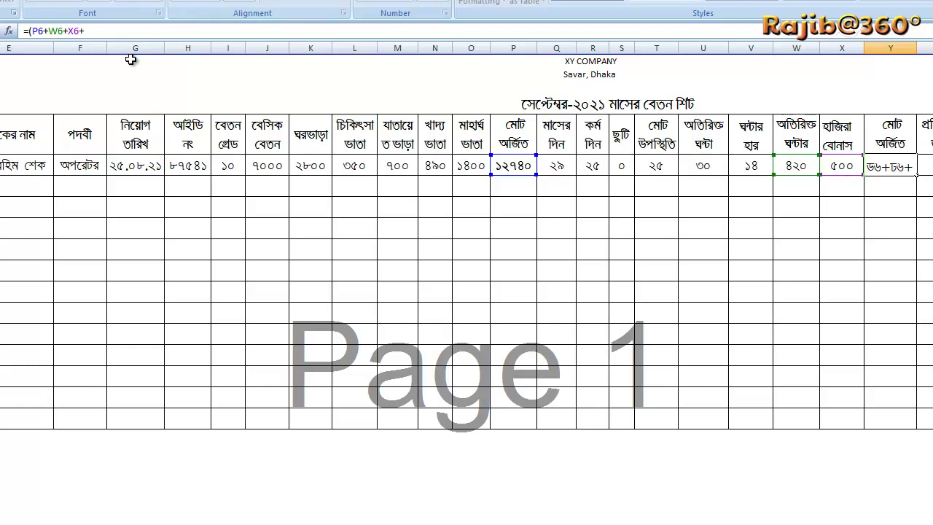
key("BackSpace")
type(")")
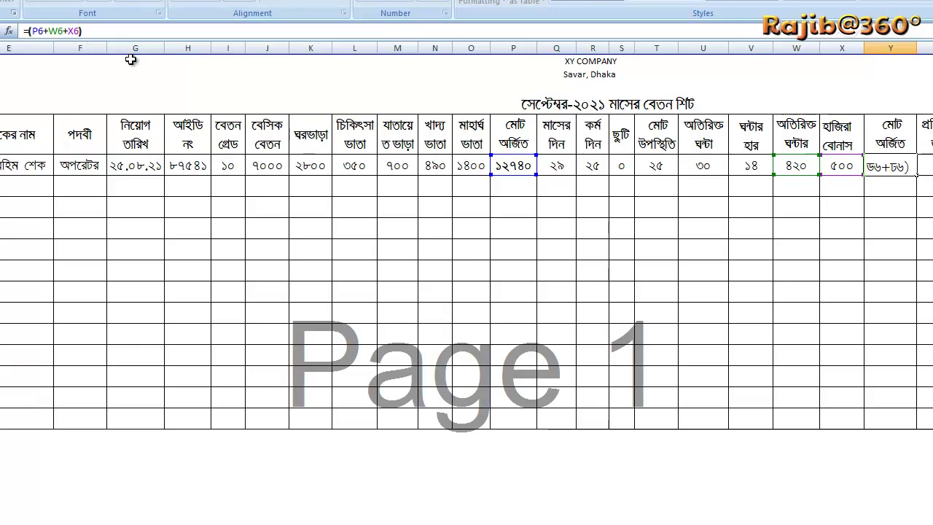
key("Return")
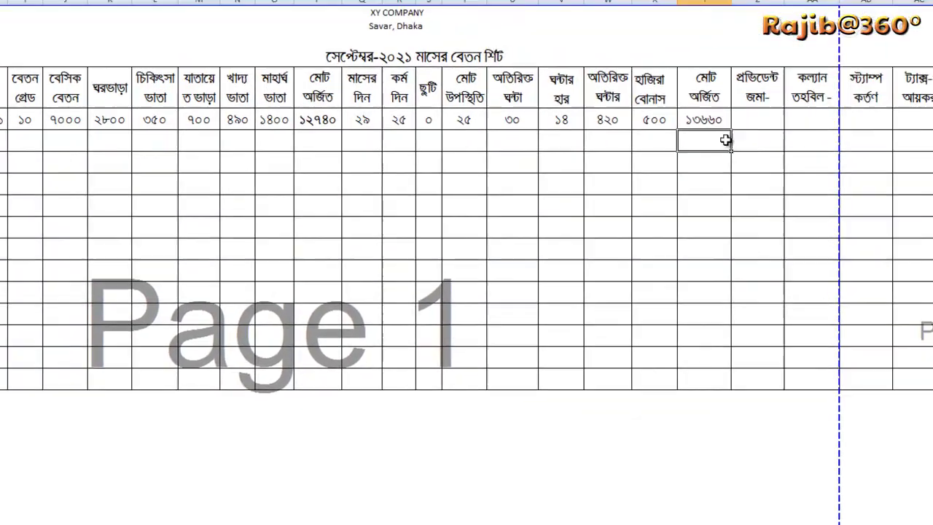
Begin the first worker's provident fund deduction formula in cell Z6
left_click(925, 166)
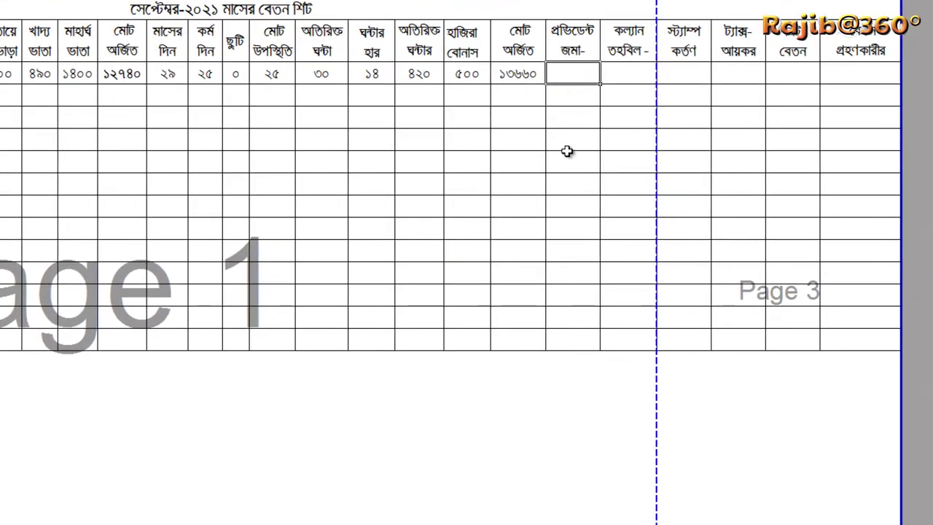
left_click(573, 51)
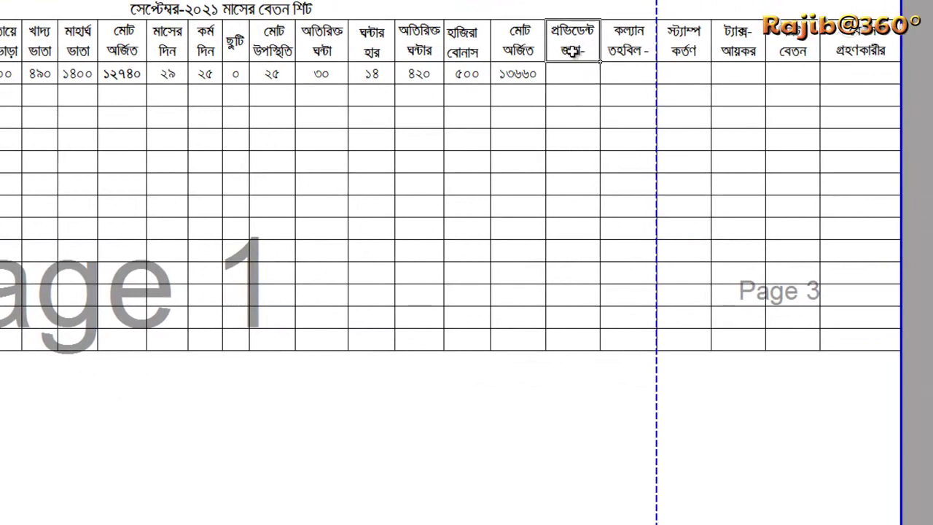
left_click(577, 81)
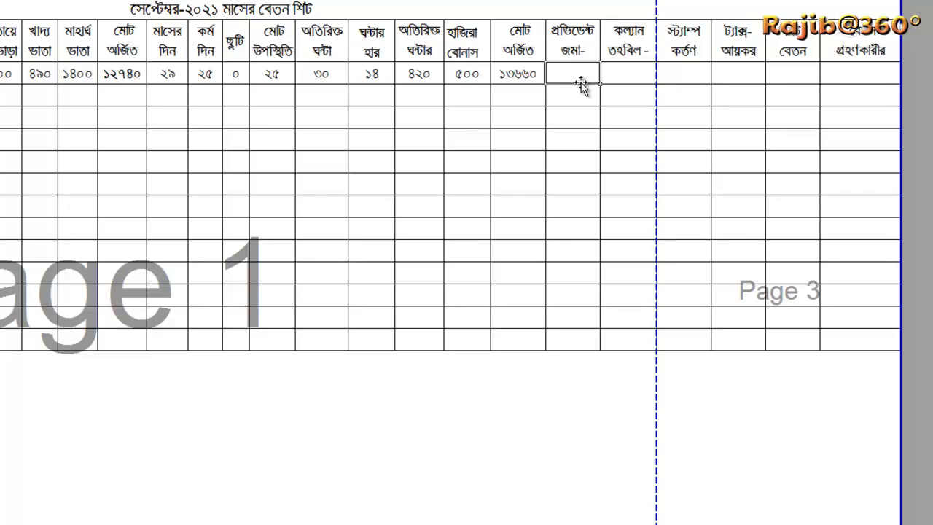
type("=")
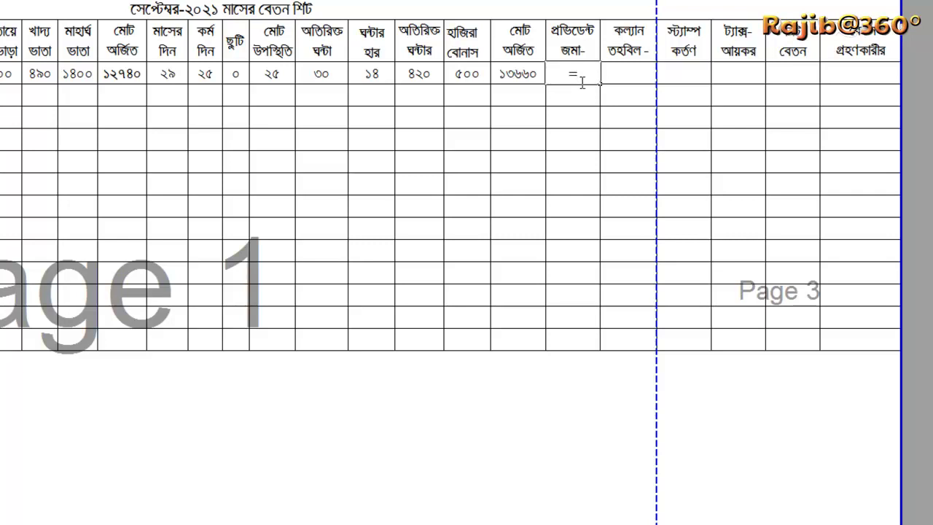
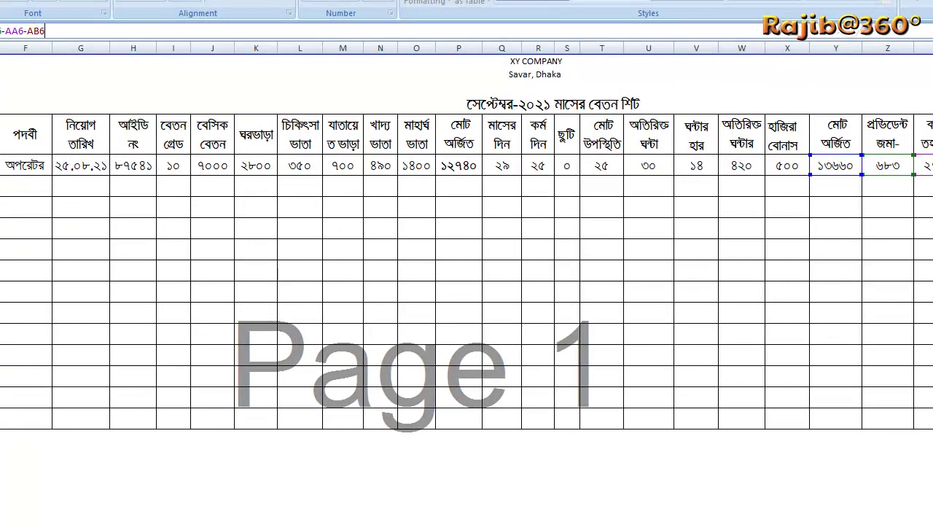
Finish the net salary formula in AD6 by also subtracting the tax in AC6 and closing the parenthesis
type("AC6-")
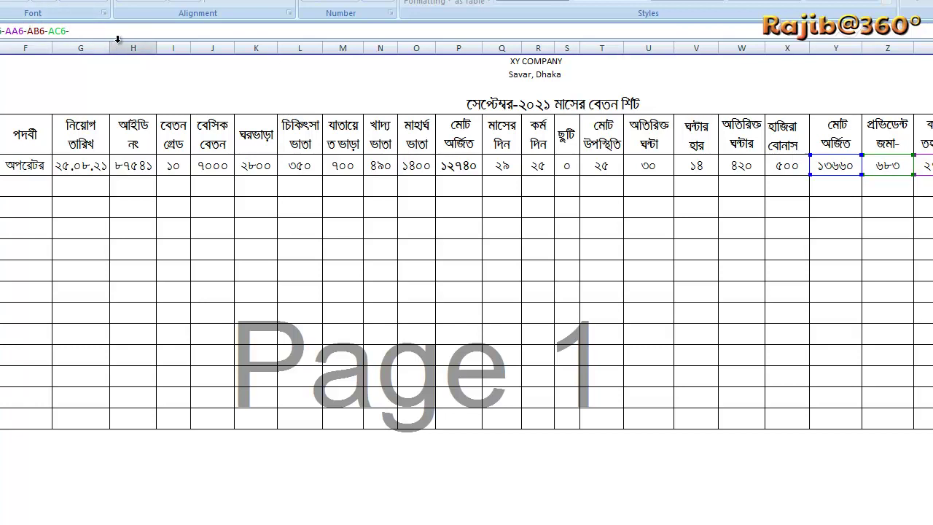
key("BackSpace")
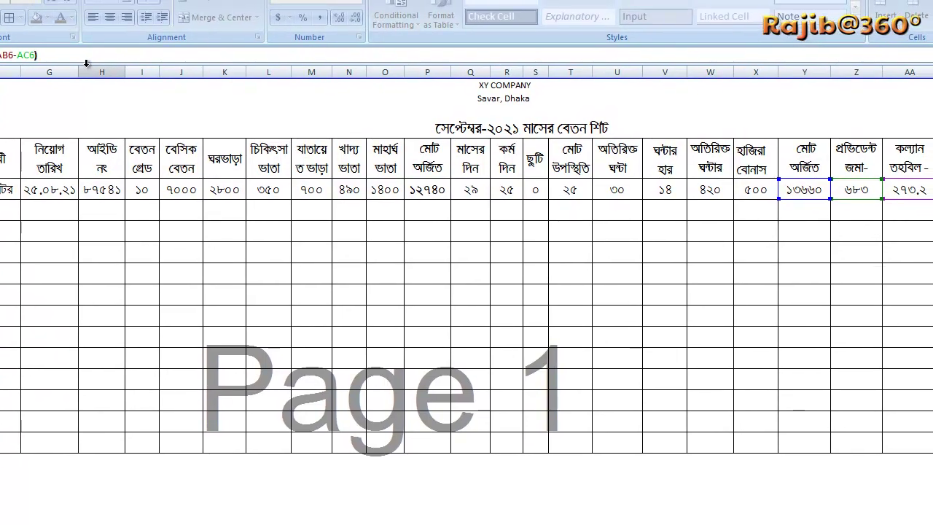
key("Return")
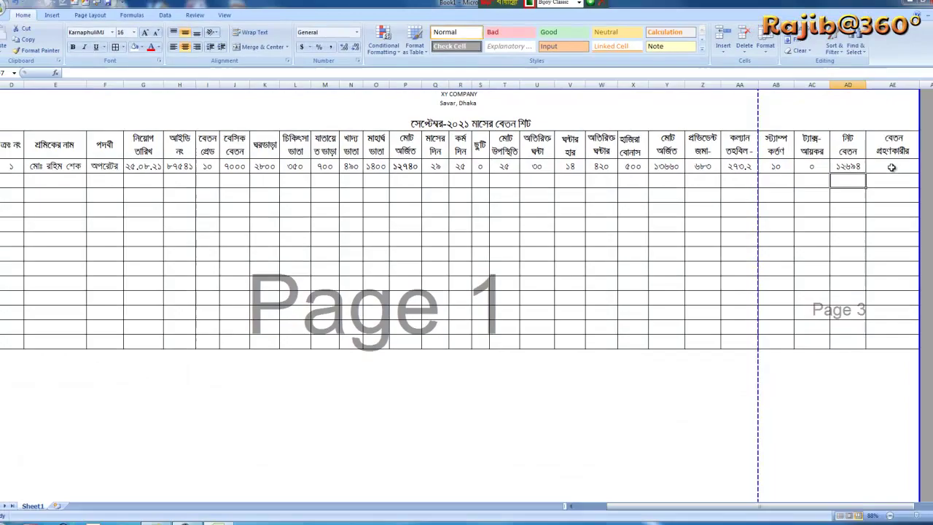
Increase the height of row 6 so the salary recipient cell AE6 has more room
left_click(893, 165)
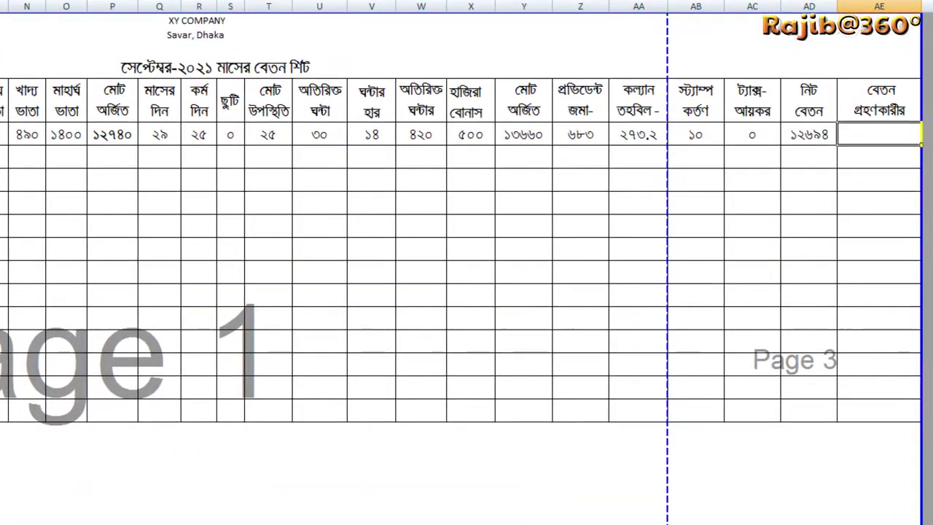
left_click_drag(0, 151, 1, 168)
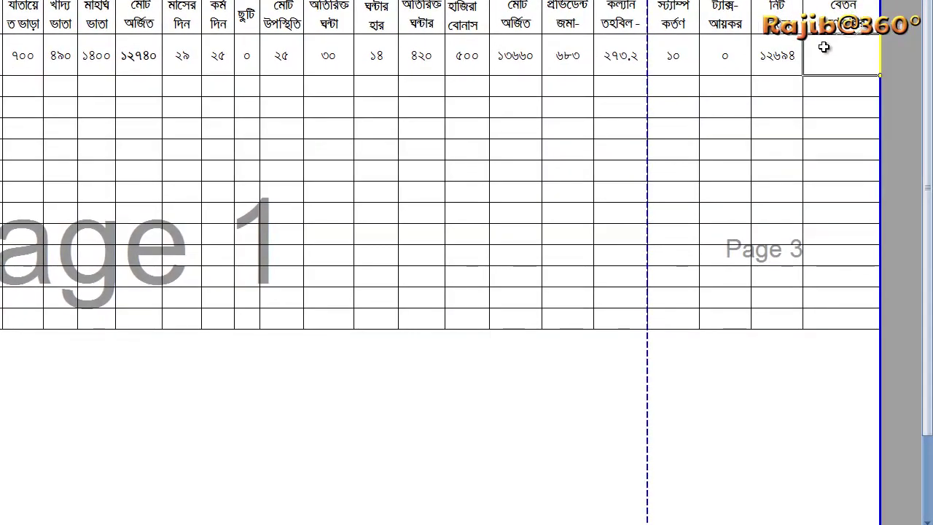
double_click(862, 158)
left_click(838, 119)
left_click(843, 57)
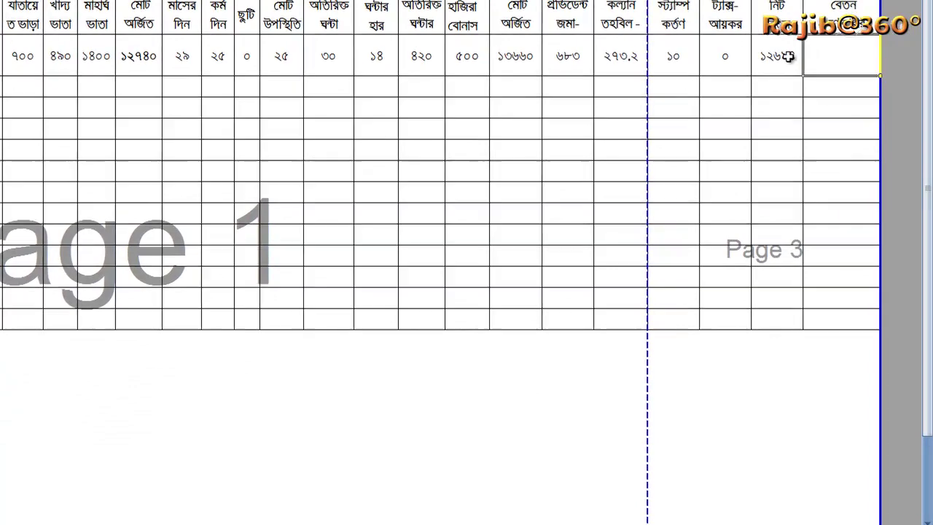
Make the first worker's net salary in cell AD6 bold
left_click(787, 57)
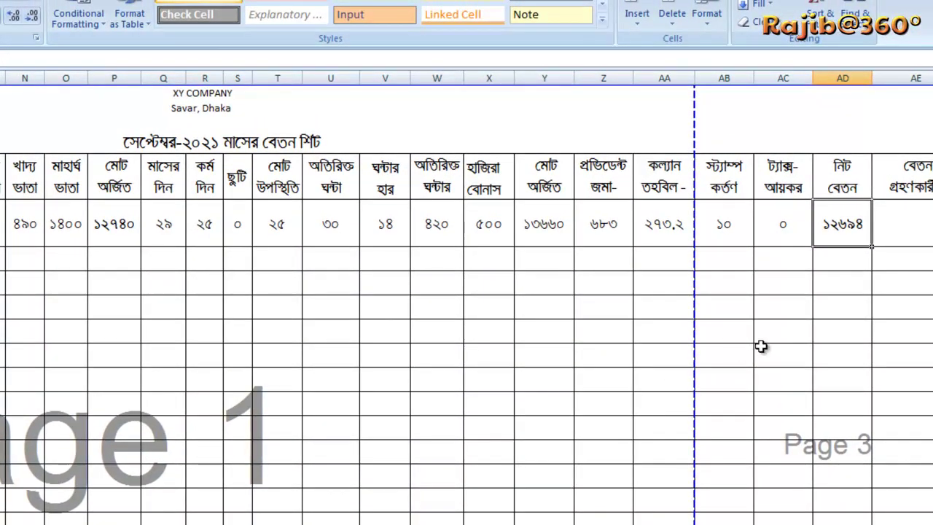
left_click(793, 351)
left_click(911, 227)
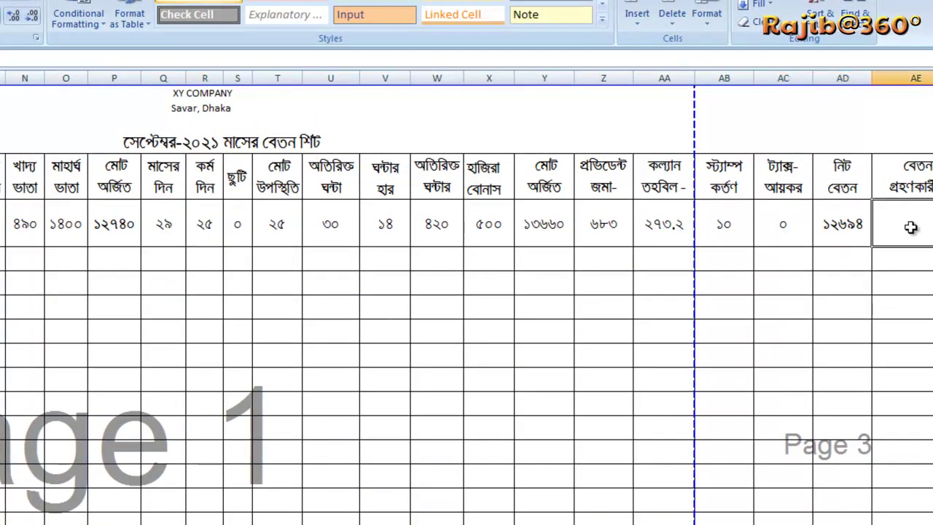
left_click(659, 355)
left_click(602, 229)
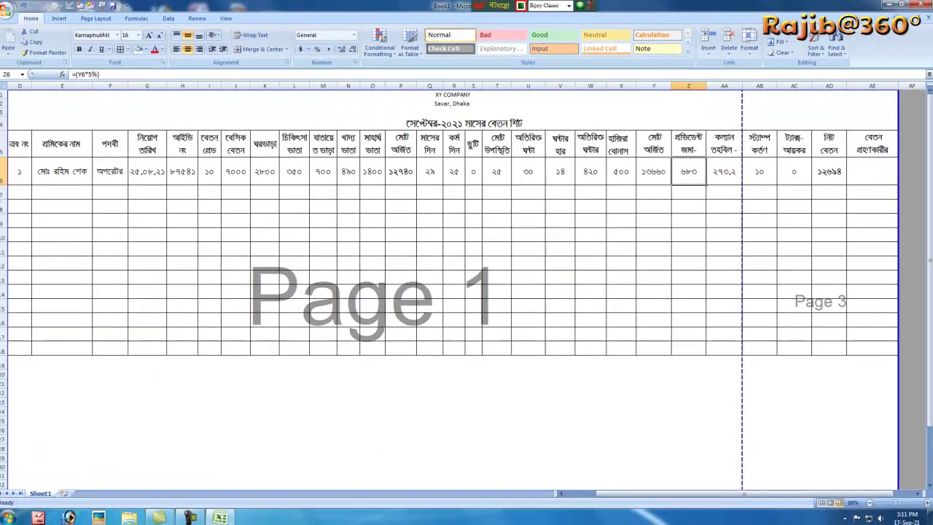
Increase the heights of the empty table rows 7 through 11
left_click_drag(2, 184, 3, 217)
left_click(726, 205)
left_click(815, 240)
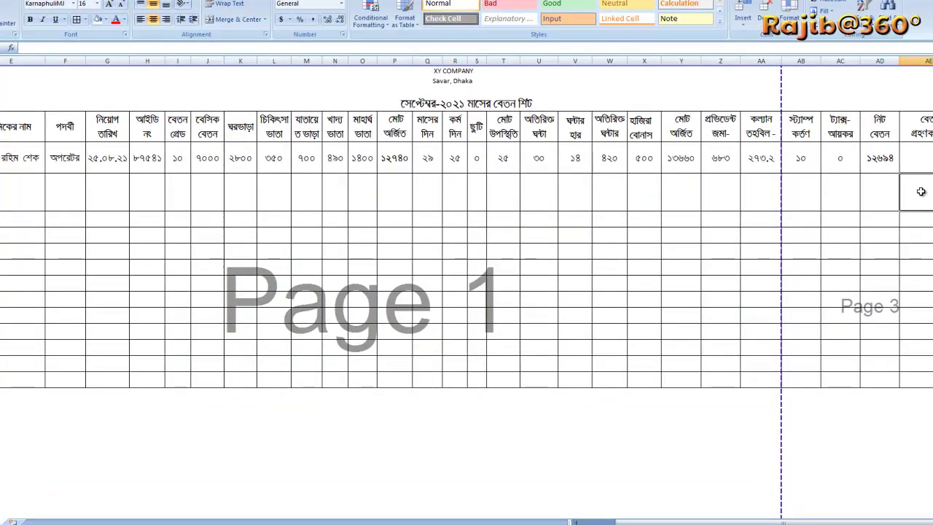
left_click(868, 178)
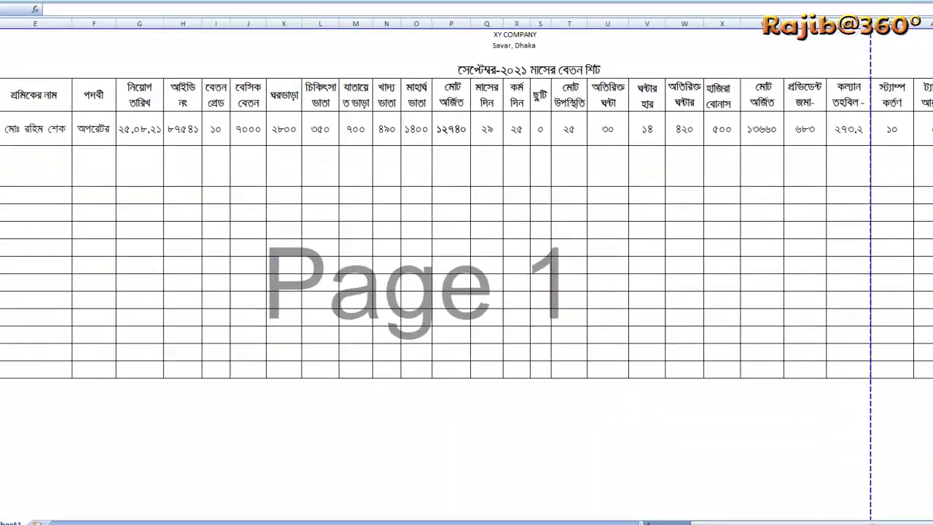
left_click(94, 99)
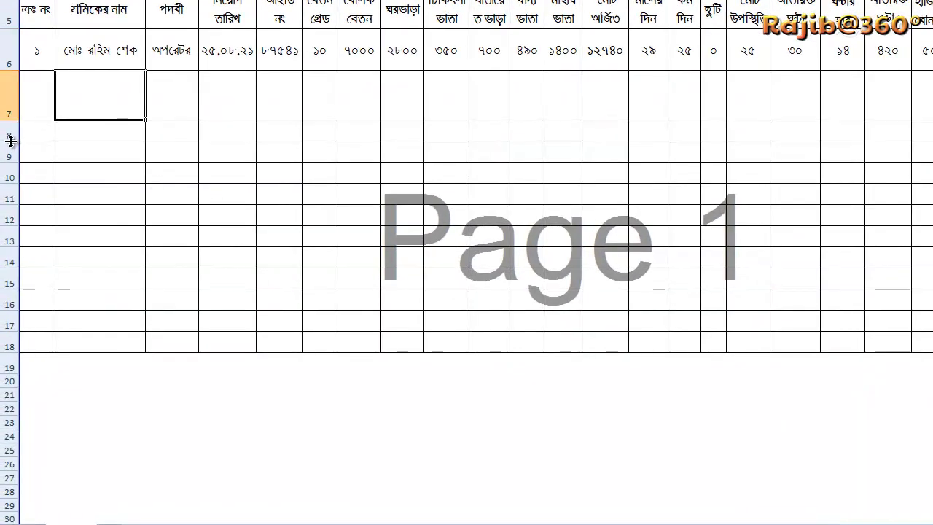
left_click_drag(11, 141, 15, 285)
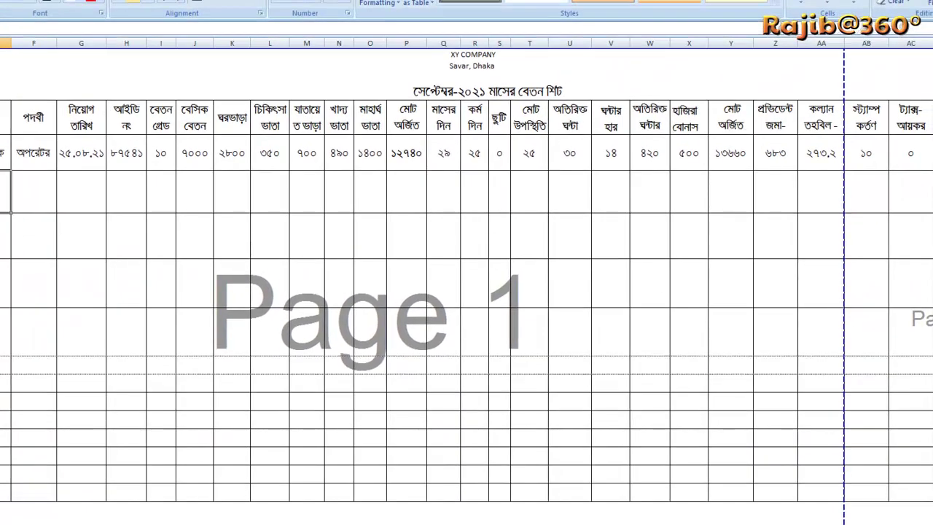
left_click_drag(0, 374, 0, 398)
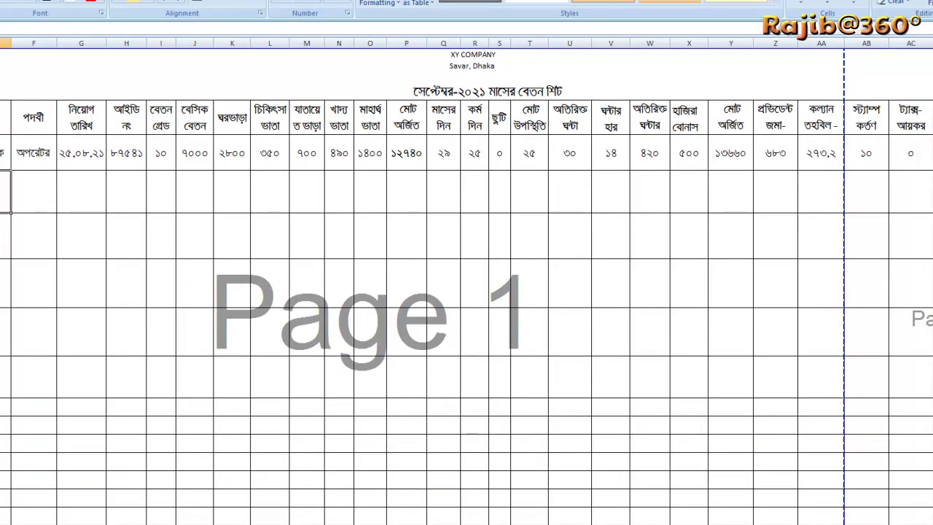
Delete the surplus table rows from row 14 downward
left_click(0, 443)
left_click(0, 443)
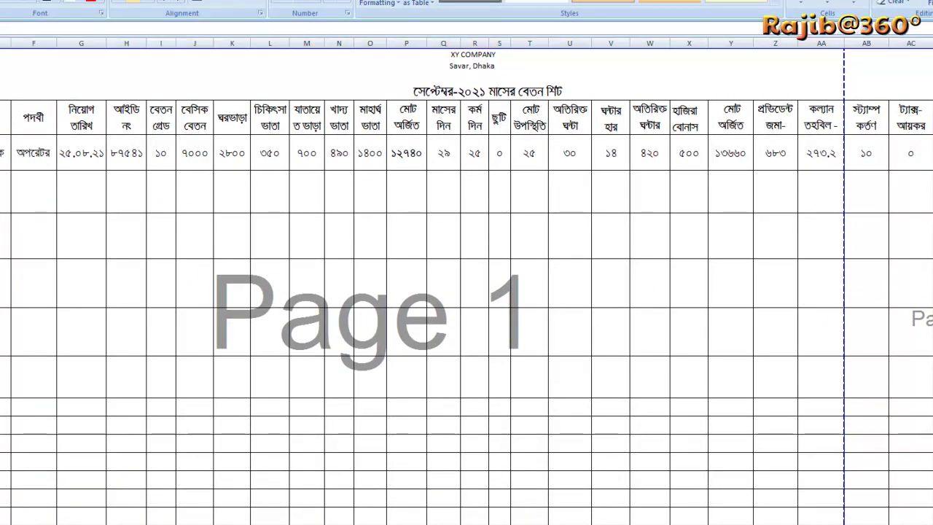
left_click(4, 443)
left_click_drag(3, 444, 926, 519)
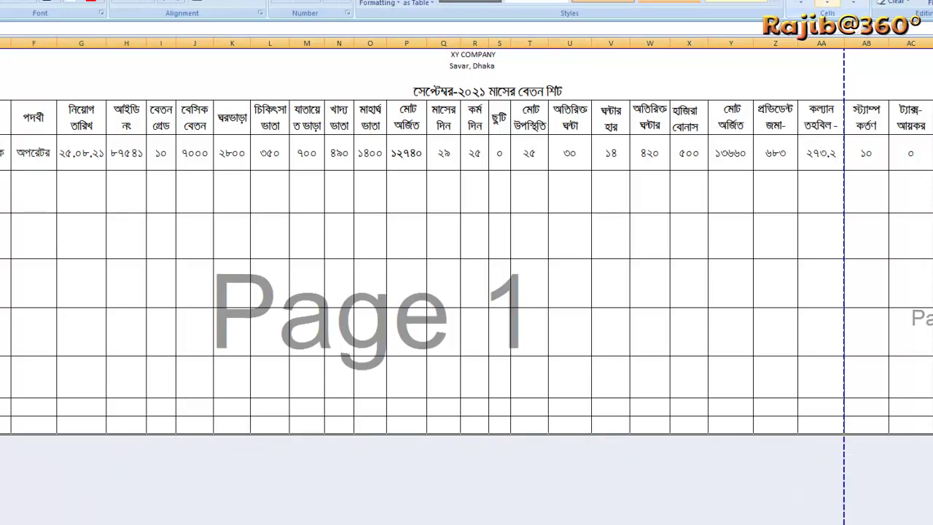
left_click(689, 332)
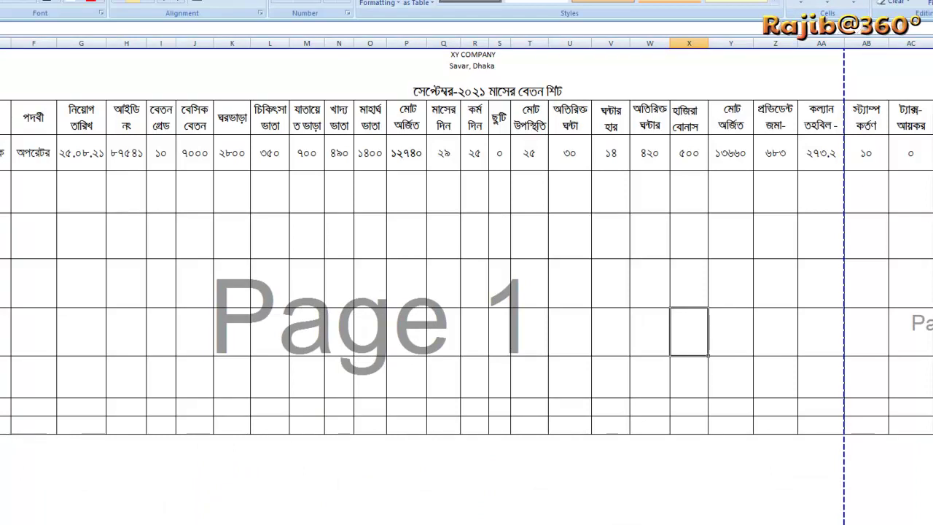
Increase the heights of the last two table rows, 12 and 13
left_click_drag(0, 435, 0, 466)
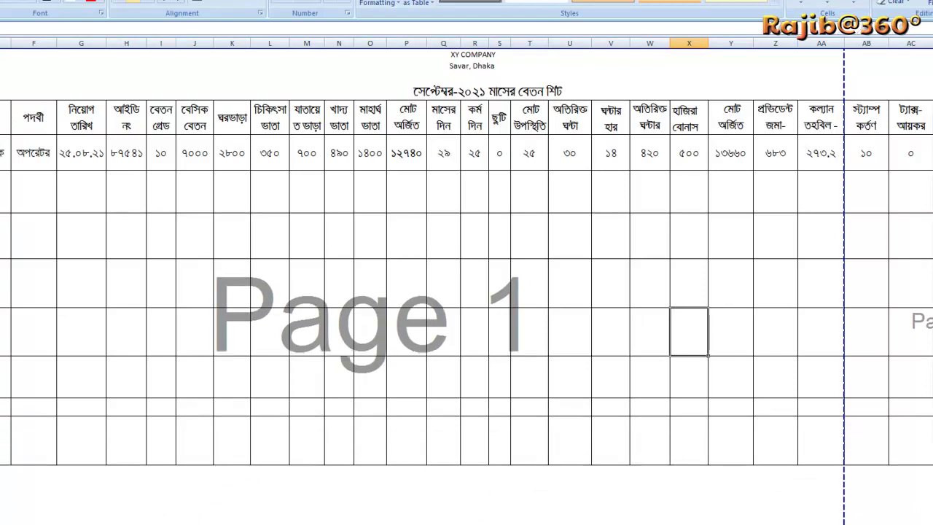
left_click_drag(0, 415, 0, 441)
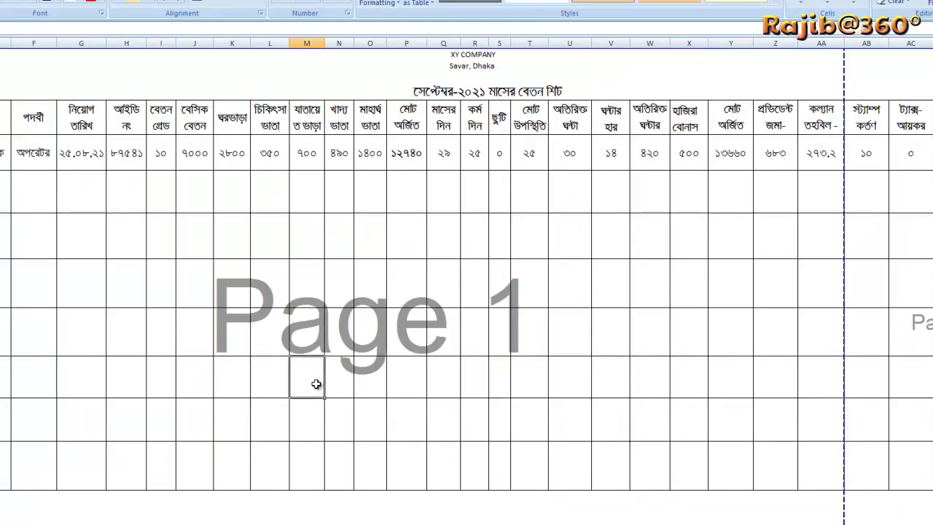
left_click(553, 263)
Enter serial number 2 and the second worker's name in row 7
left_click(0, 187)
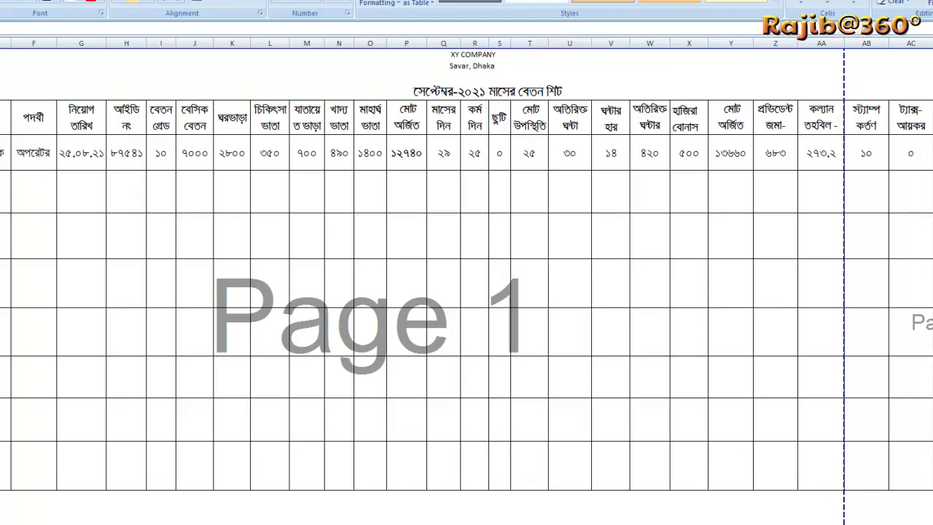
key("Tab")
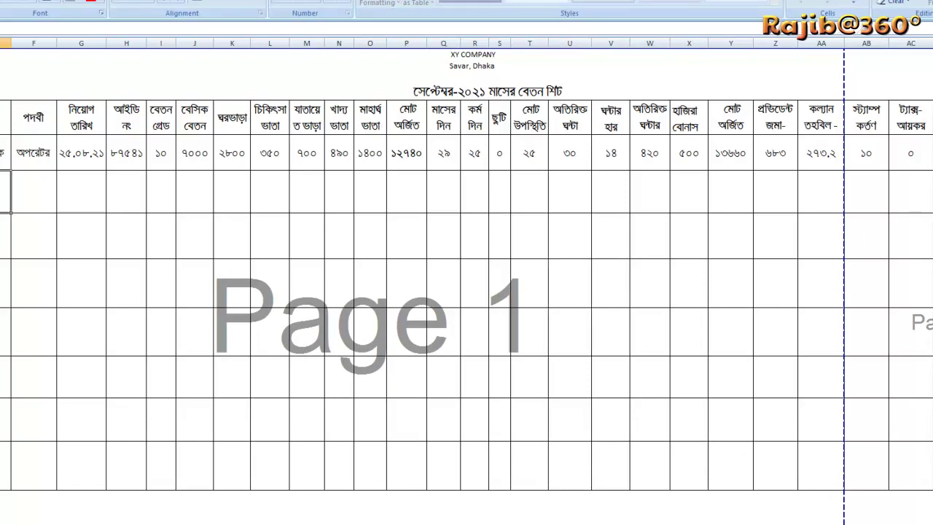
key("F2")
type("R")
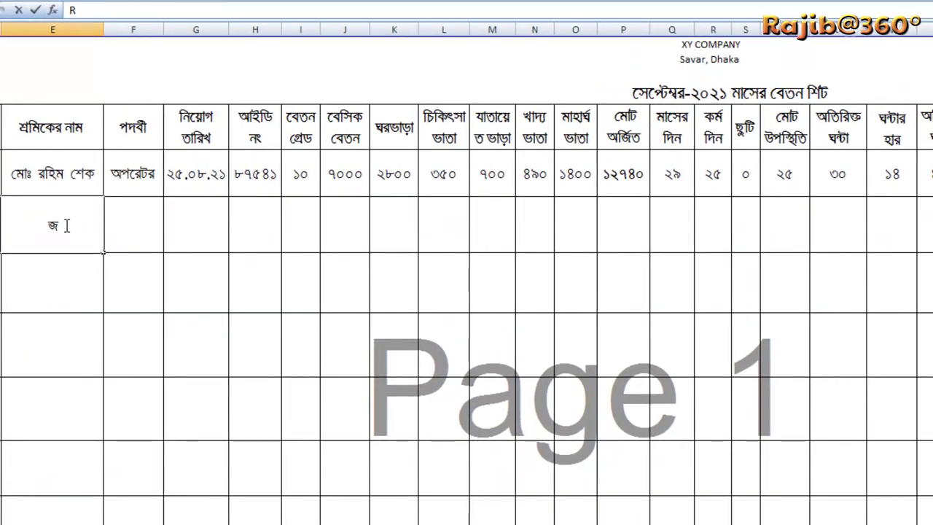
type("g")
key("BackSpace")
type("vgv")
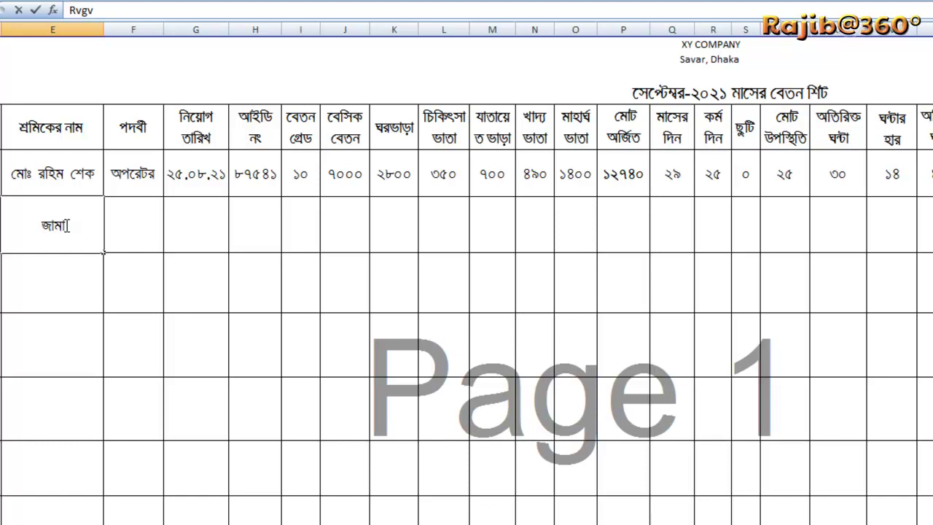
type("j")
Enter the second worker's designation as হেলপার in F7 and joining date as 26.08.21 in G7
left_click(145, 245)
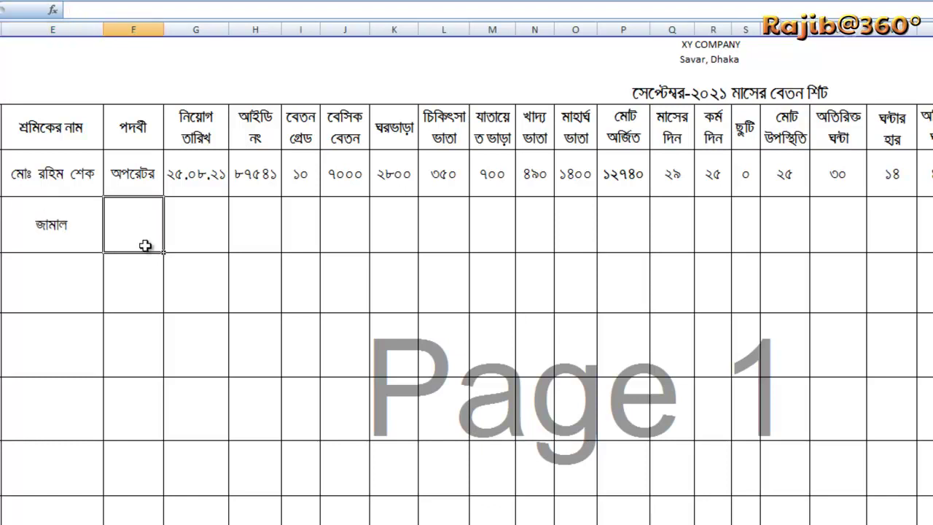
type("†")
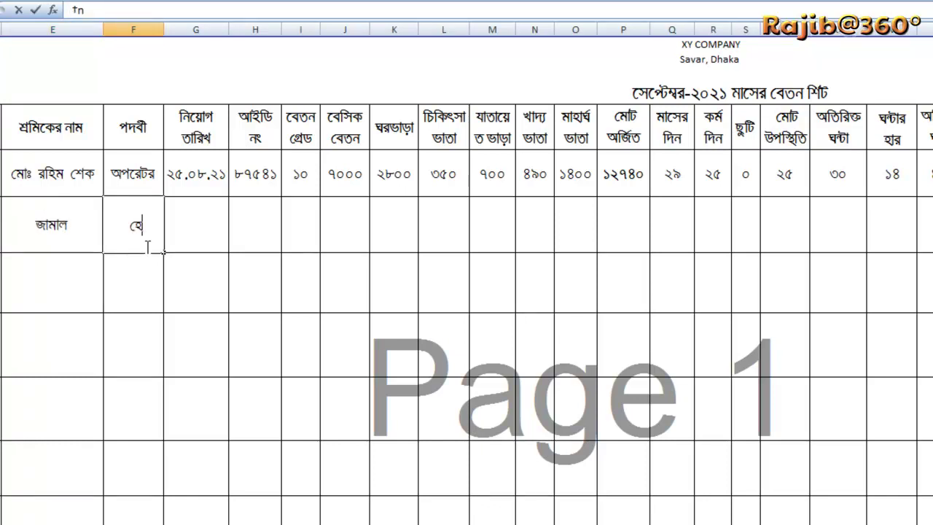
type("njcvi")
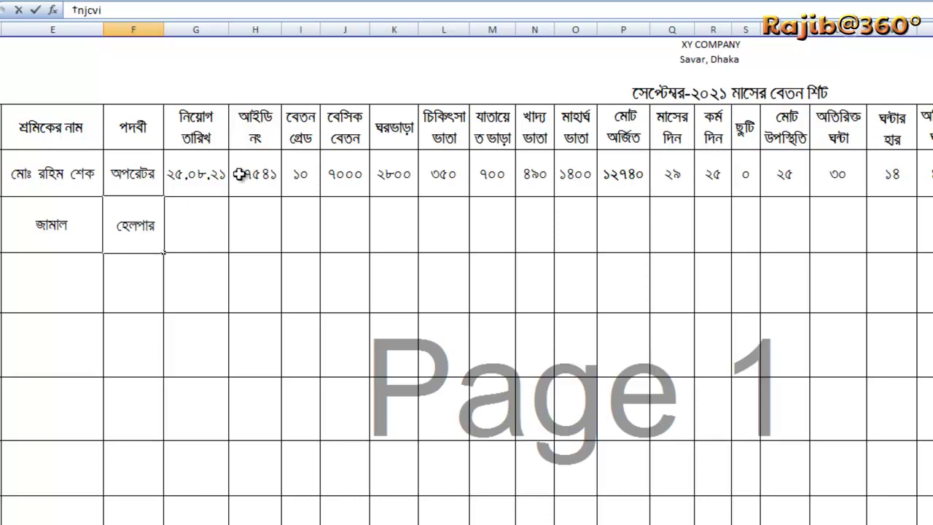
left_click(213, 223)
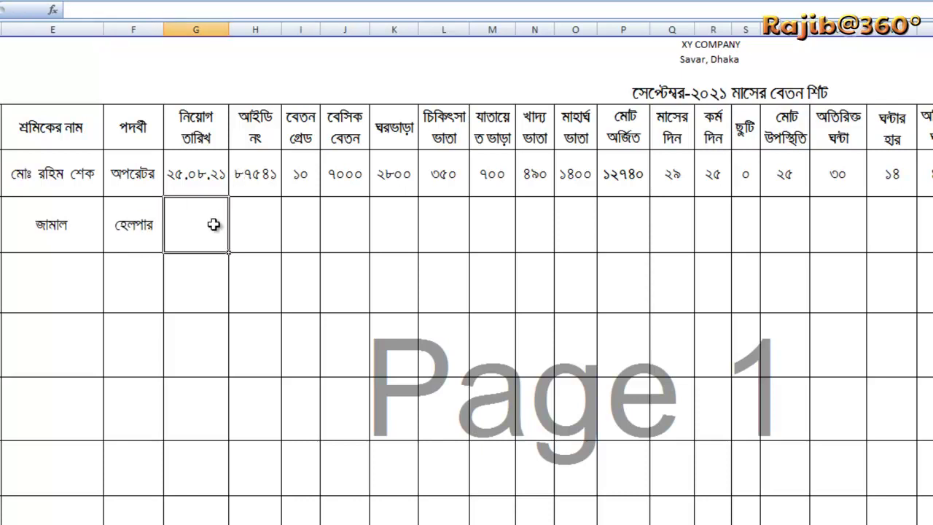
type("26.08.")
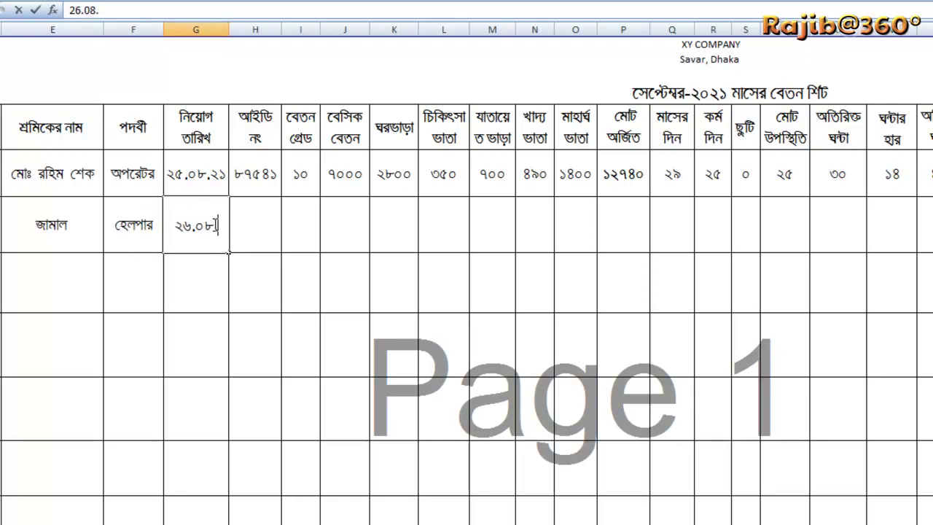
type("21")
key("Tab")
Enter the second worker's ID number, pay grade 8 and basic salary 5000 in cells H7 to J7
type("8")
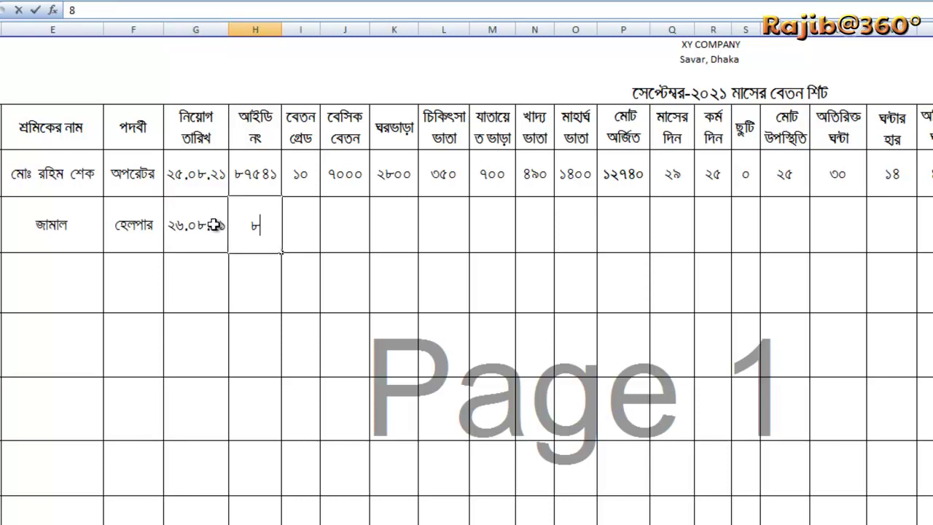
type("7542")
key("Tab")
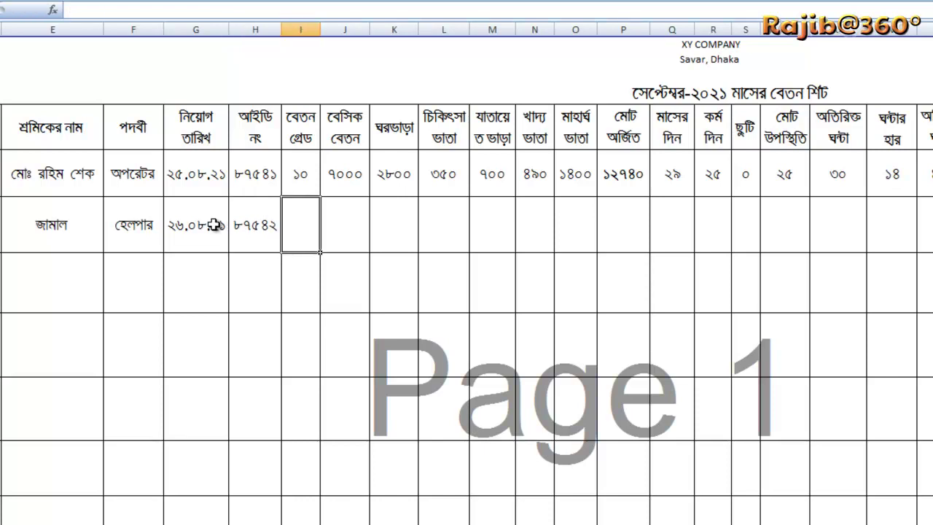
type("1")
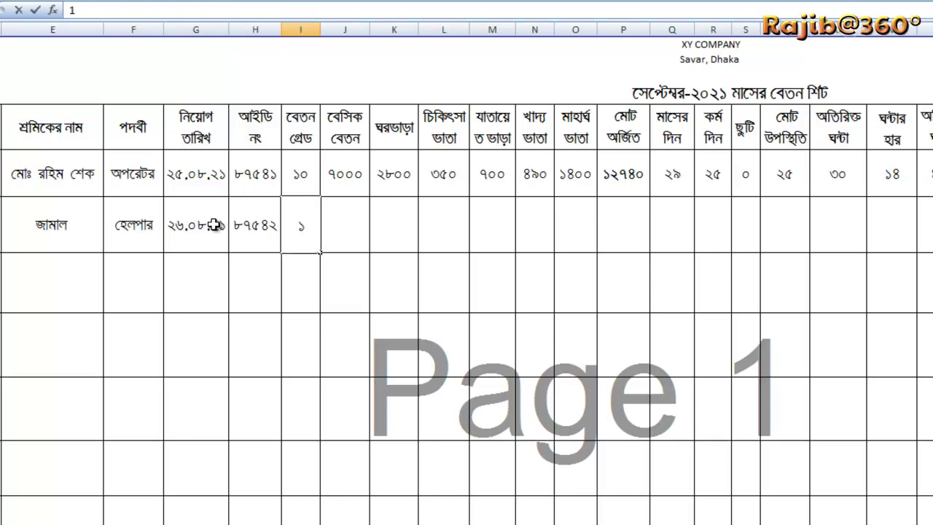
type("8")
key("Tab")
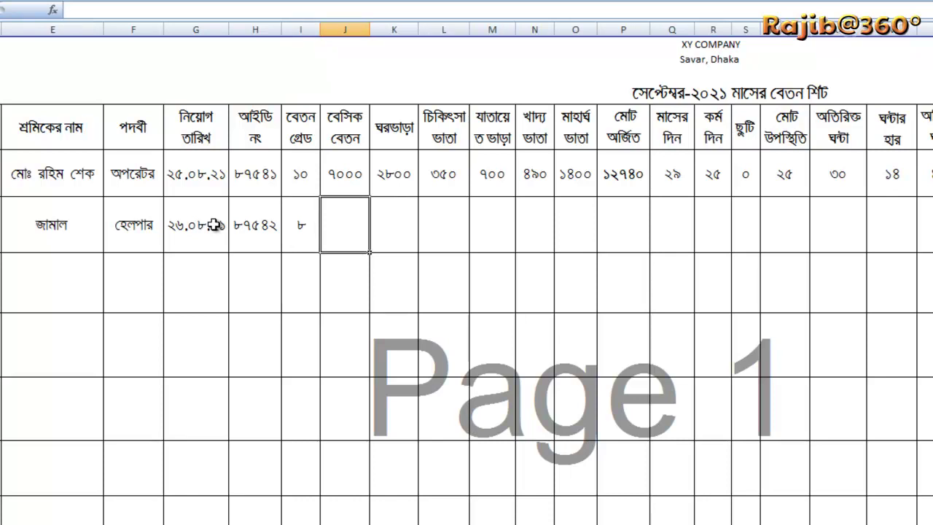
type("5000")
key("Tab")
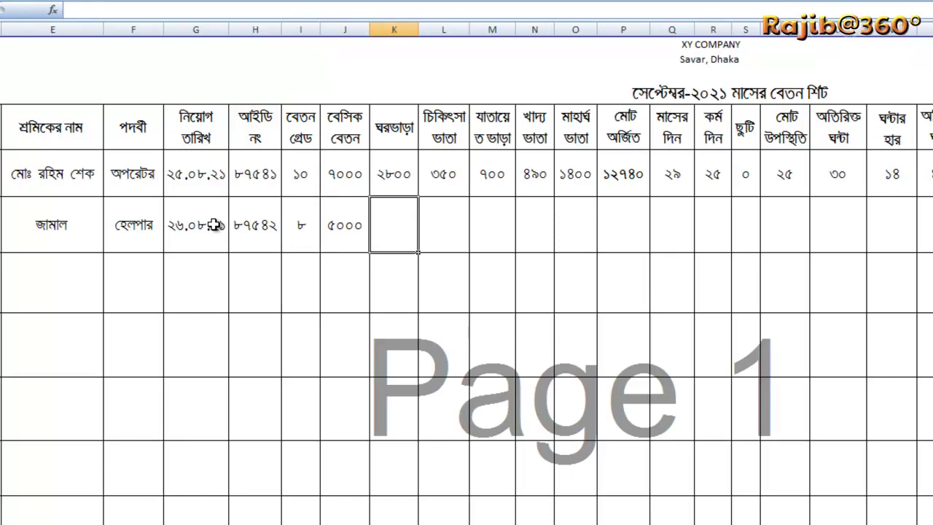
Fill the house rent, medical and transport allowance formulas in K6:M6 down to row 7
left_click(402, 173)
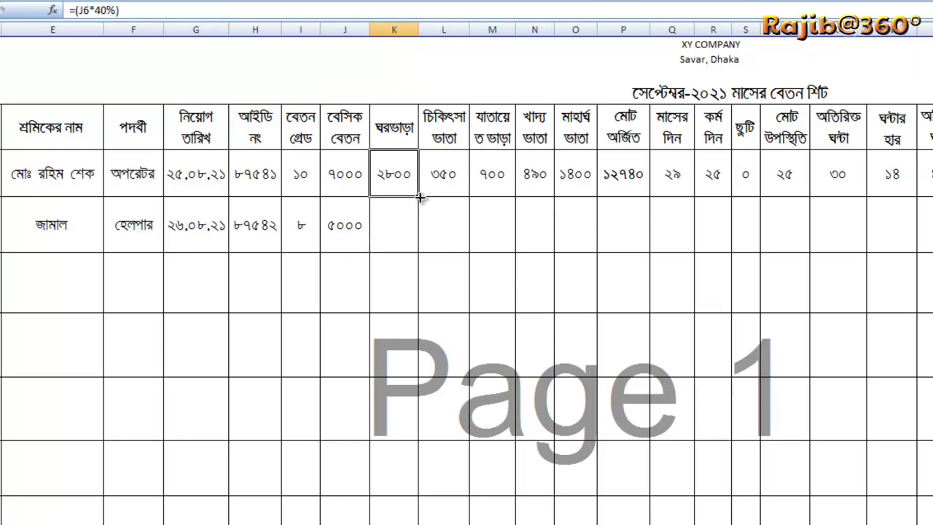
left_click(448, 233)
left_click(410, 177)
left_click_drag(421, 197, 421, 245)
left_click(441, 178)
left_click_drag(472, 188, 527, 231)
left_click(513, 186)
Fill the food allowance, dearness allowance and total earned formulas in N6:P6 down to row 7
left_click(548, 178)
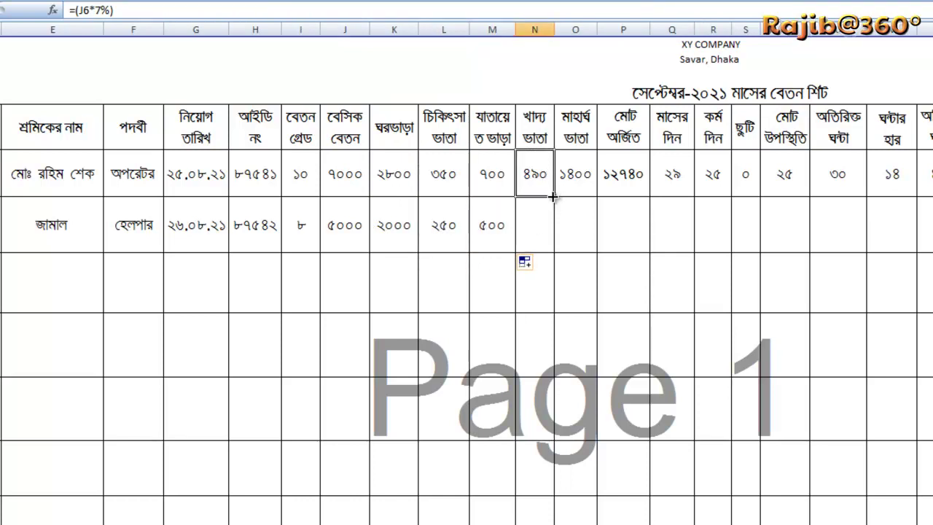
left_click_drag(552, 196, 552, 243)
left_click(582, 184)
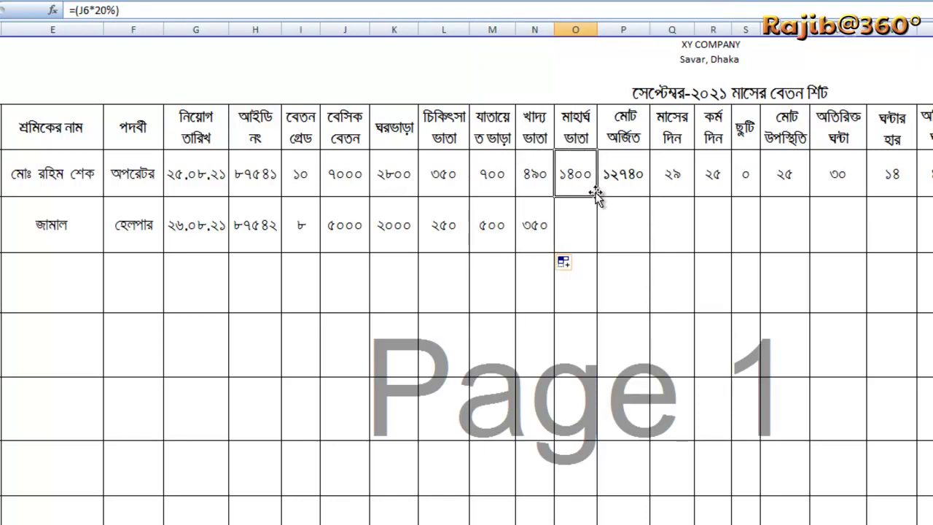
left_click_drag(596, 196, 593, 245)
left_click(640, 187)
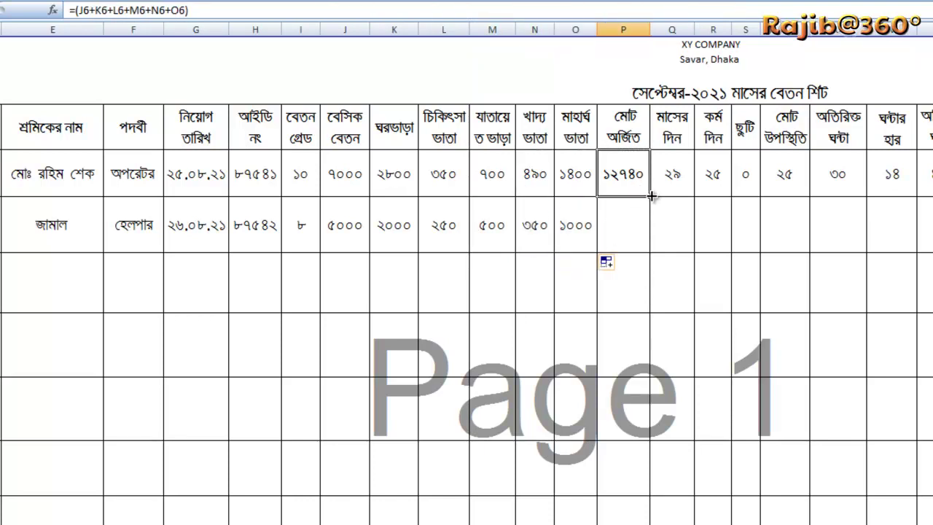
left_click_drag(651, 196, 648, 246)
Copy the month days, working days, leave and total attendance values from Q6:T6 down to row 7
left_click(683, 186)
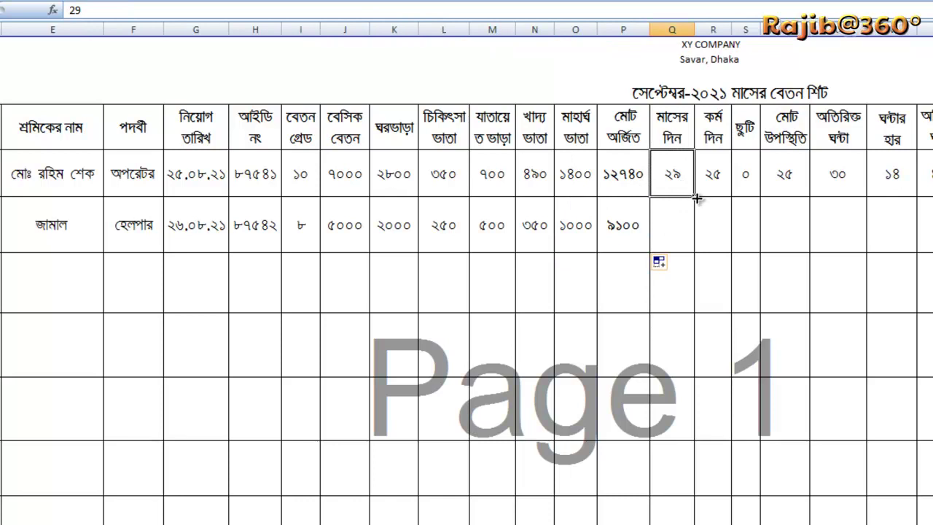
left_click_drag(697, 197, 704, 225)
left_click(724, 191)
left_click_drag(731, 197, 729, 246)
left_click(767, 183)
left_click(753, 189)
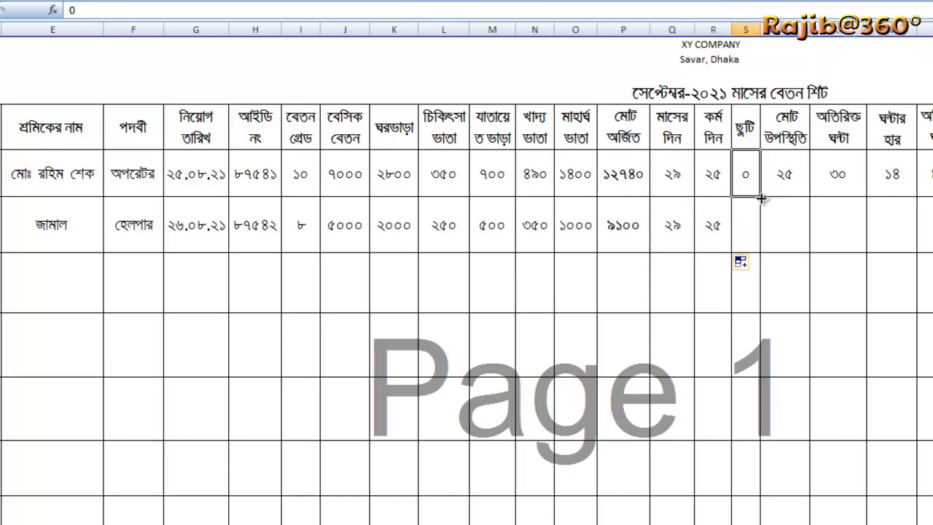
left_click_drag(759, 195, 756, 244)
left_click(802, 187)
left_click_drag(809, 197, 807, 244)
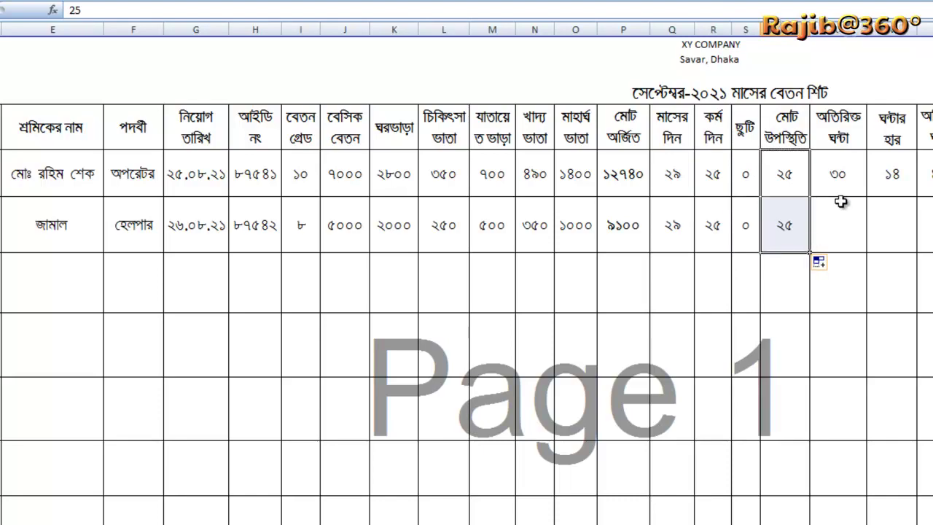
Fill the overtime hours, hourly rate and overtime amount from U6:W6 down to row 7
left_click(853, 191)
left_click_drag(867, 197, 866, 237)
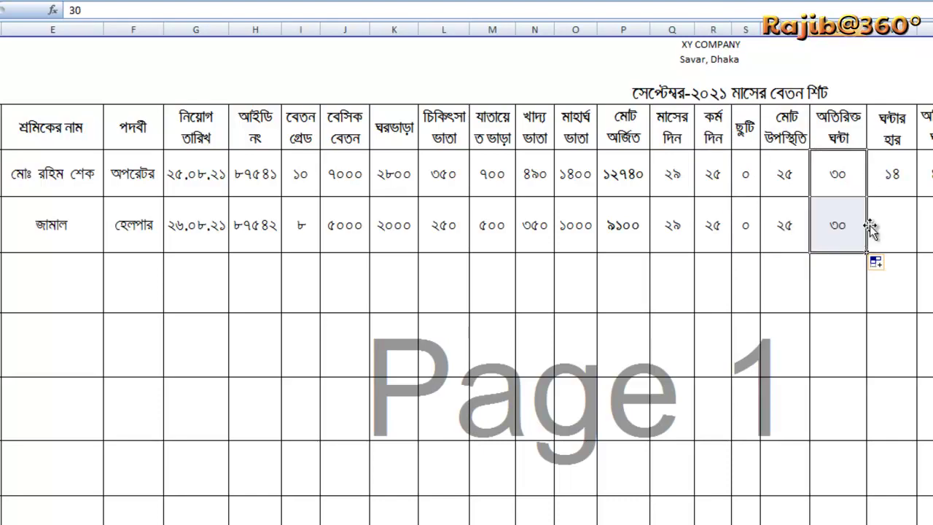
left_click(902, 188)
left_click_drag(917, 198, 913, 235)
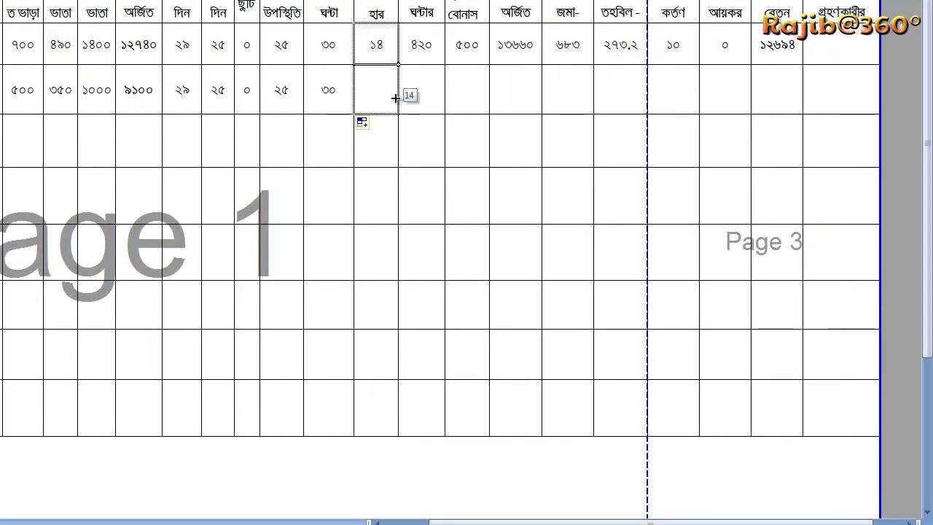
left_click_drag(396, 99, 396, 99)
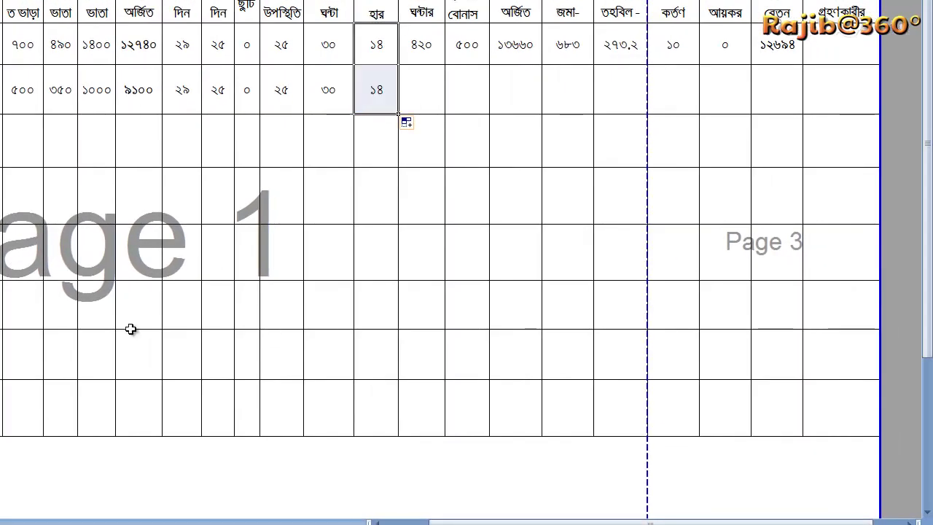
left_click(420, 51)
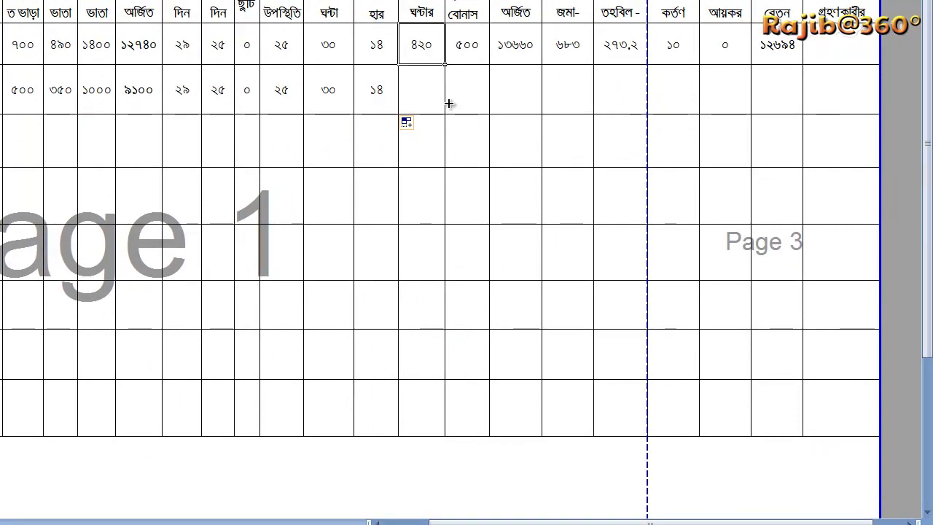
left_click_drag(445, 64, 449, 104)
Fill the attendance bonus in X6 and the total earned formula in Y6 down to row 7
left_click(475, 61)
left_click_drag(490, 65, 493, 108)
left_click(539, 56)
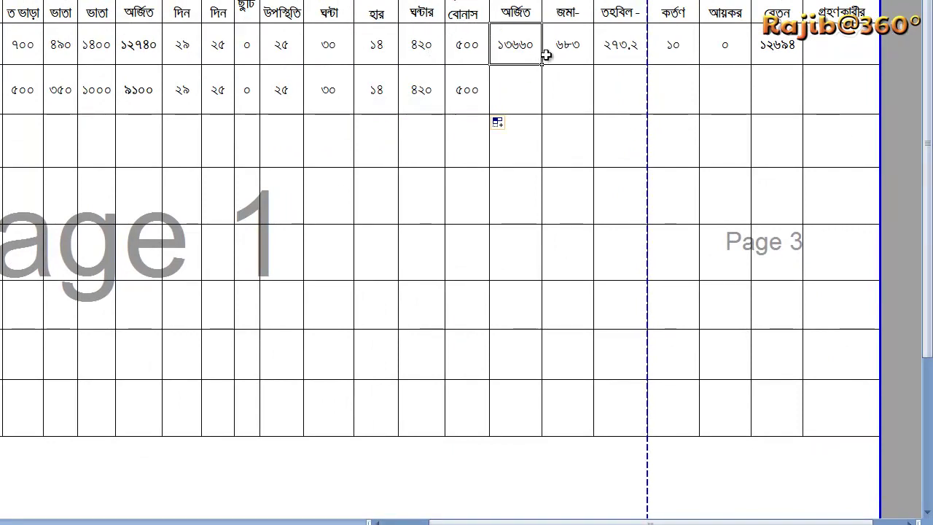
left_click_drag(544, 66, 541, 106)
Fill the provident fund, welfare fund, stamp and income tax deductions from Z6:AC6 down to row 7
left_click(562, 58)
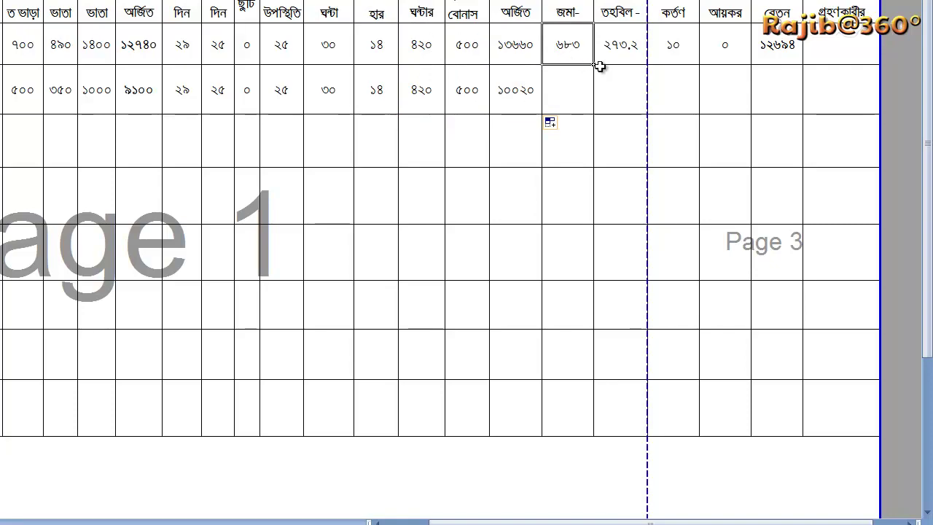
left_click_drag(595, 66, 596, 102)
left_click(619, 60)
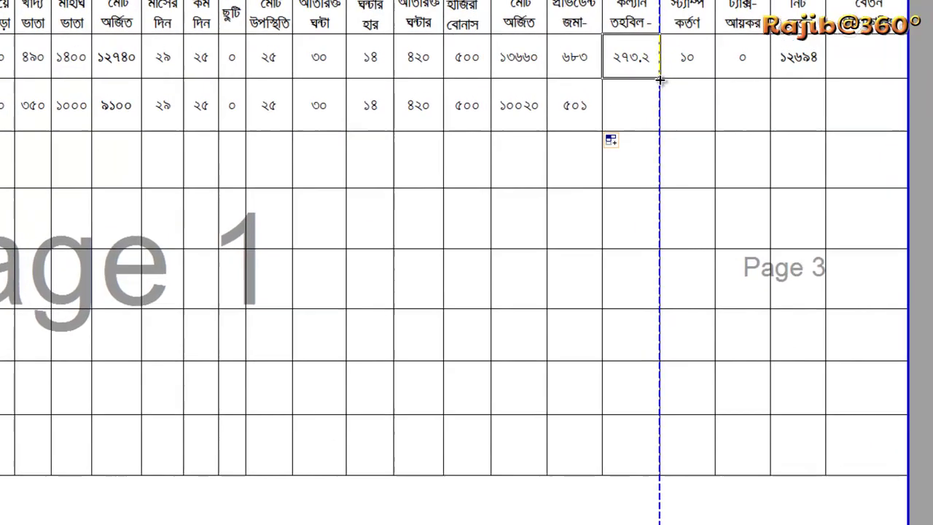
left_click_drag(660, 80, 658, 116)
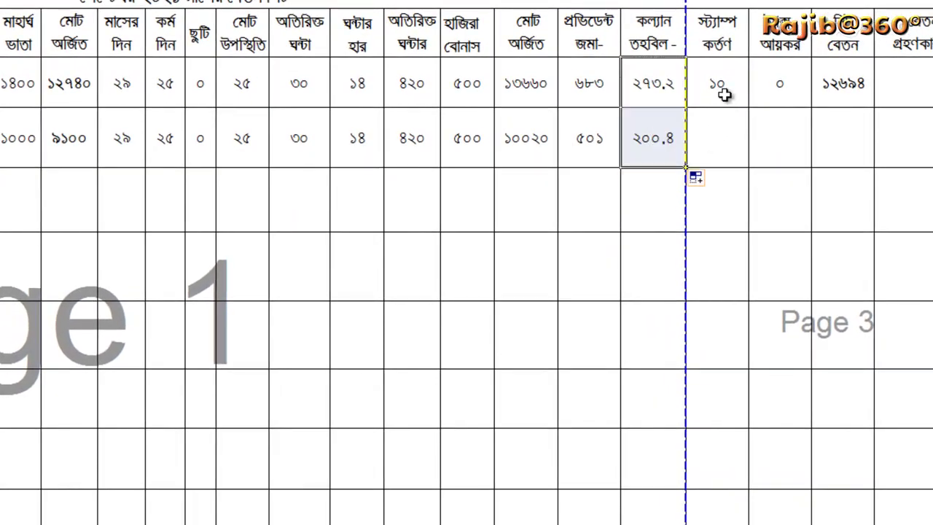
left_click(696, 65)
left_click_drag(750, 104, 745, 155)
left_click(792, 100)
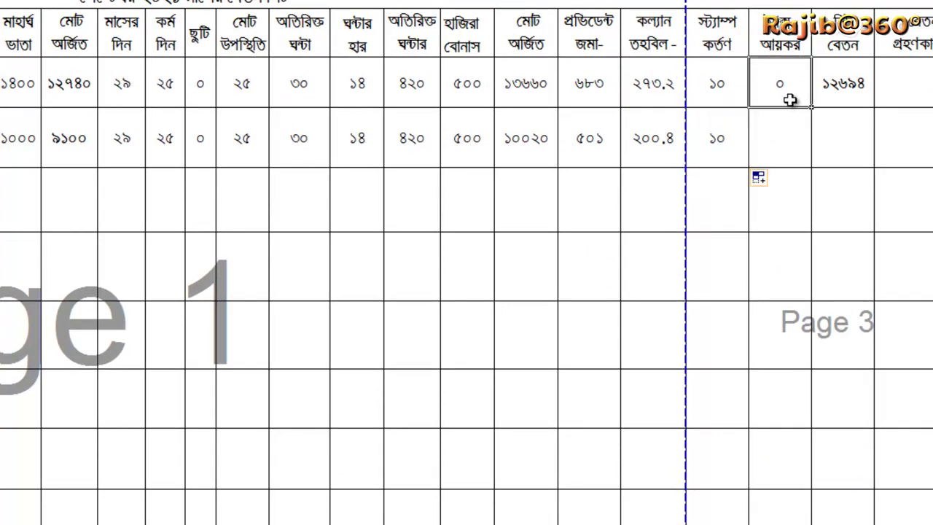
left_click_drag(813, 110, 813, 157)
Fill the net salary formula in AD6 down to the second worker's row
left_click(839, 92)
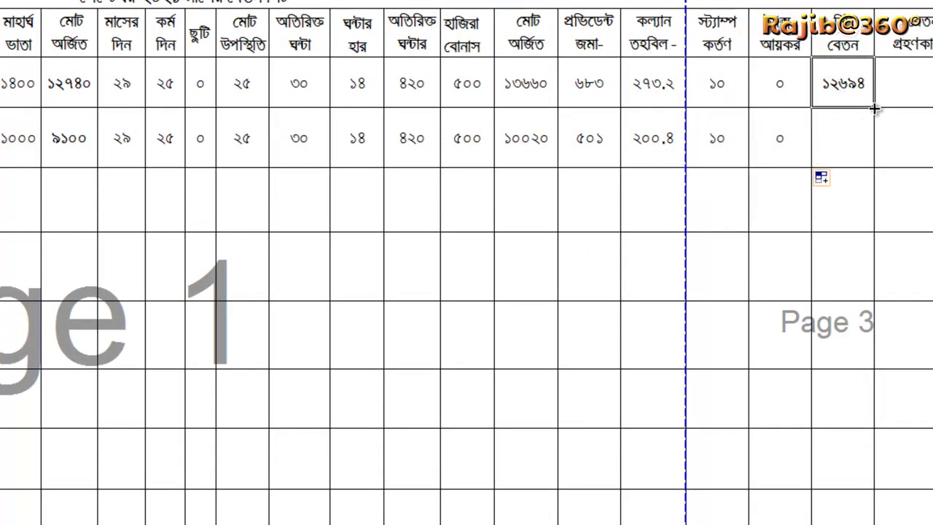
left_click_drag(874, 108, 874, 159)
left_click(902, 131)
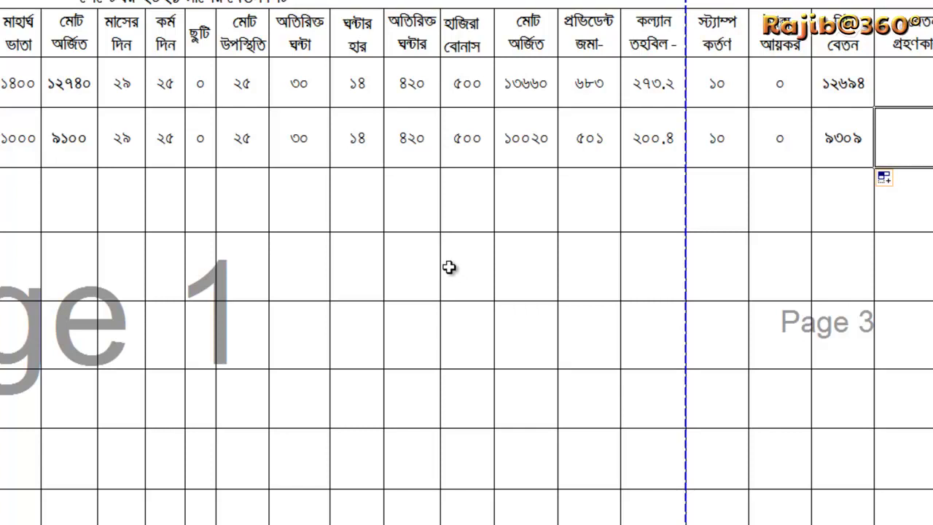
left_click(795, 216)
left_click(9, 322)
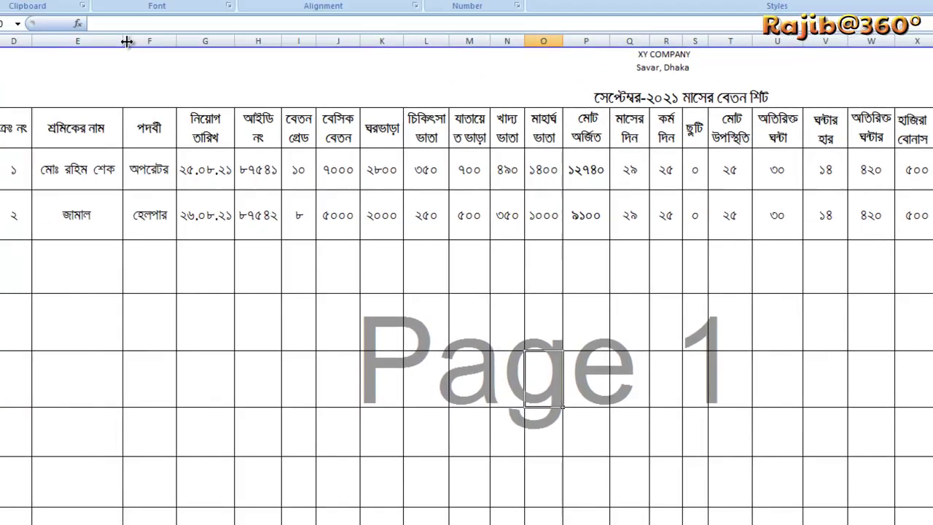
left_click_drag(146, 46, 140, 58)
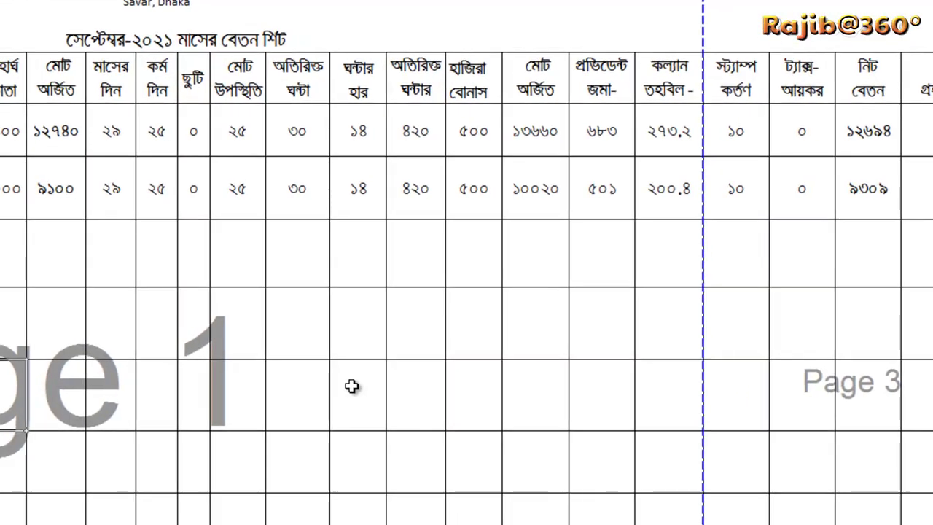
left_click(1, 17)
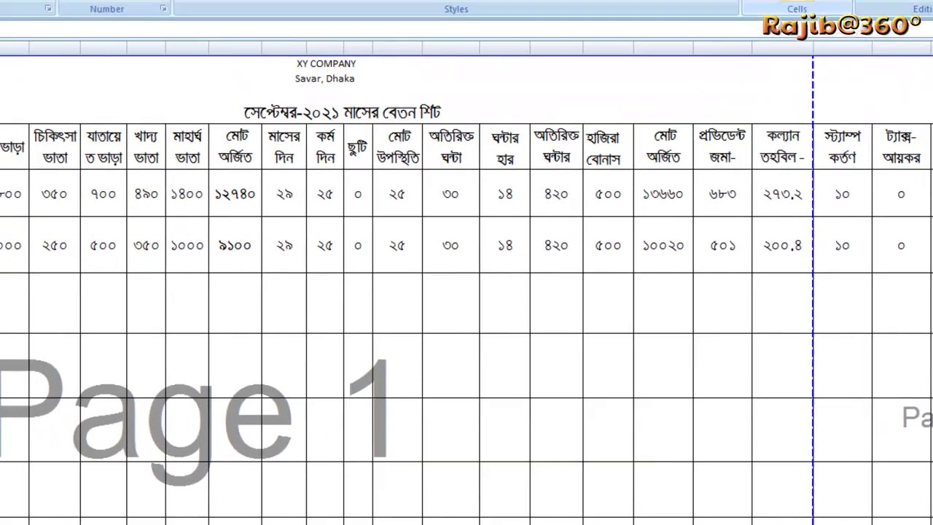
Enlarge the XY COMPANY title to 16 pt and the Savar, Dhaka address line to 12 pt
key("ctrl+minus")
left_click(437, 209)
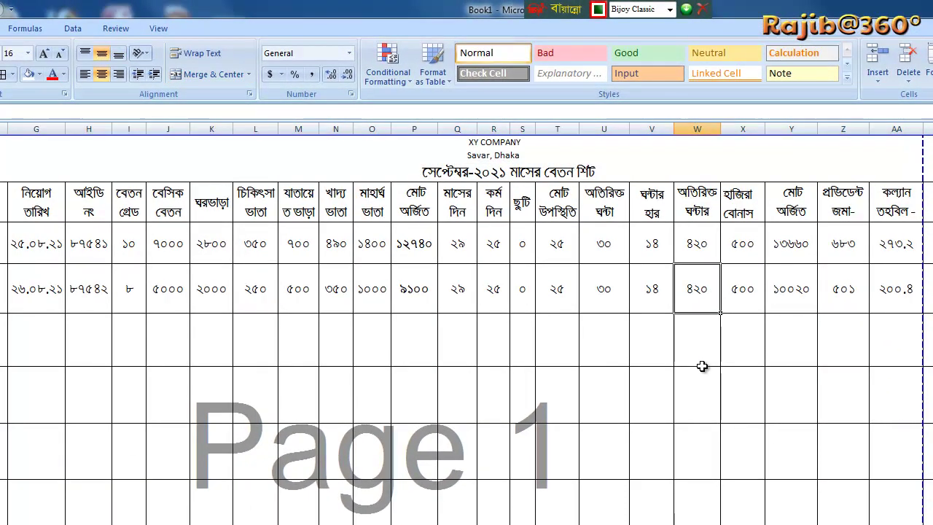
left_click(425, 283)
left_click(485, 143)
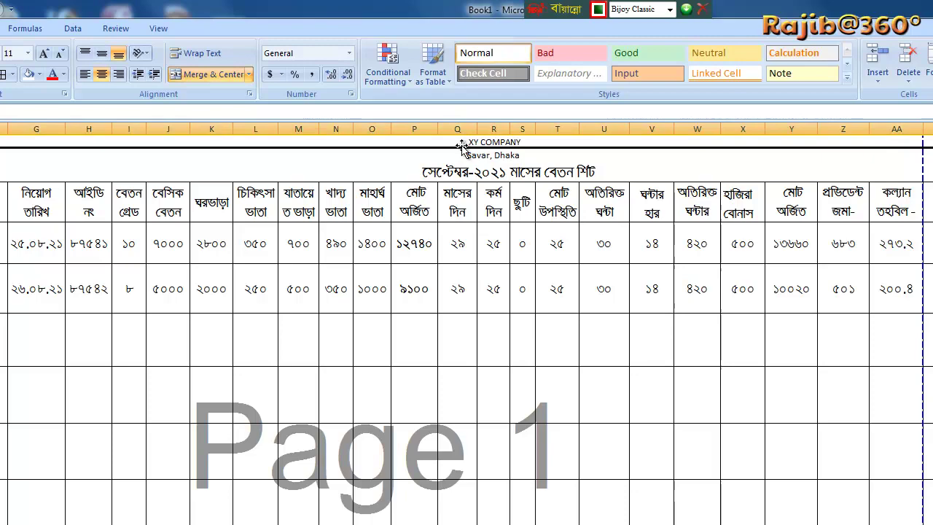
left_click(45, 55)
left_click(45, 55)
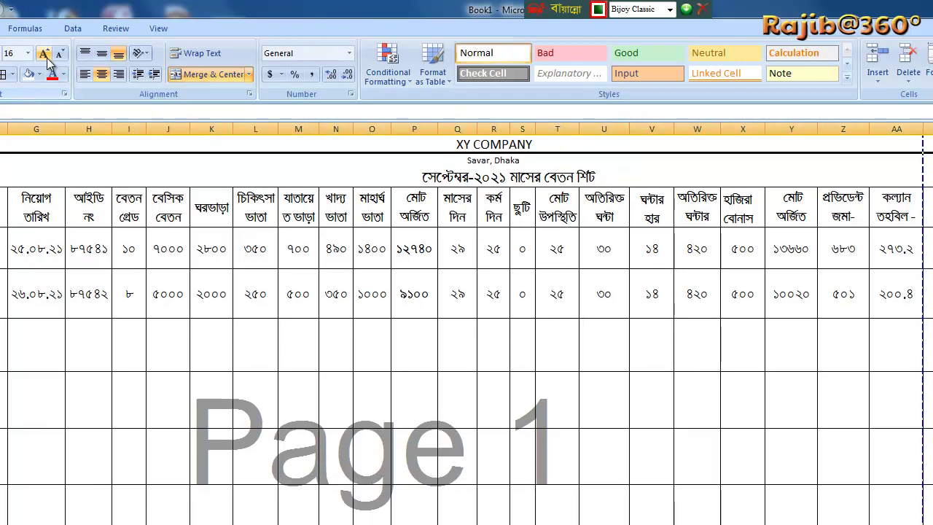
left_click(655, 313)
left_click(539, 163)
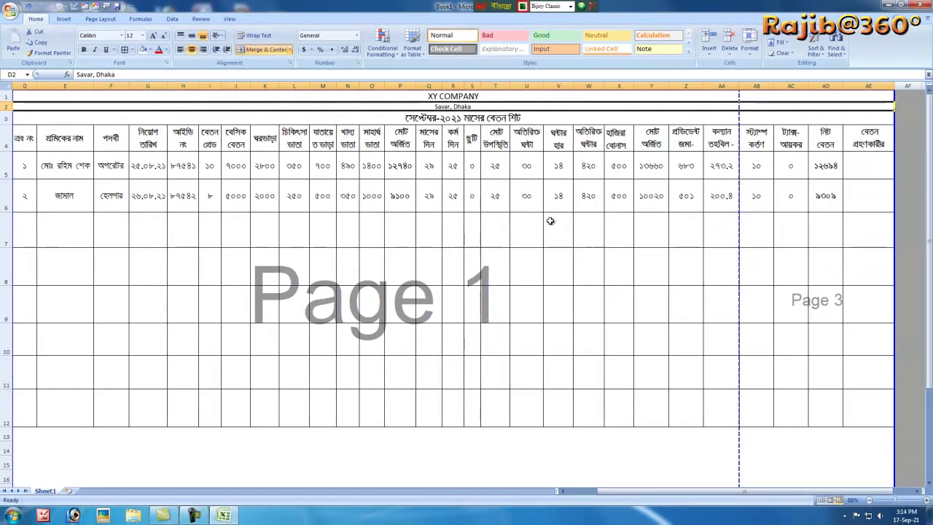
left_click(584, 262)
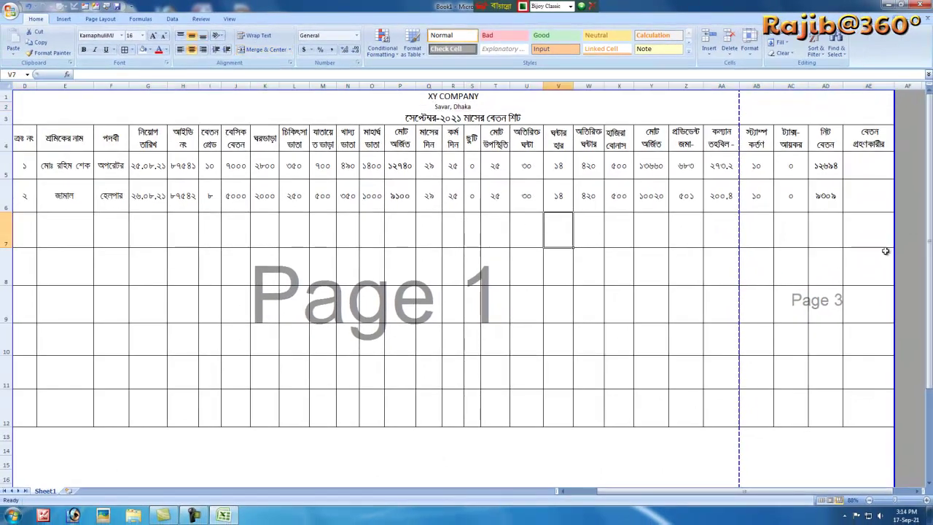
Reduce the print scale to 55% so all salary sheet columns fit on one page
left_click(874, 231)
left_click(873, 279)
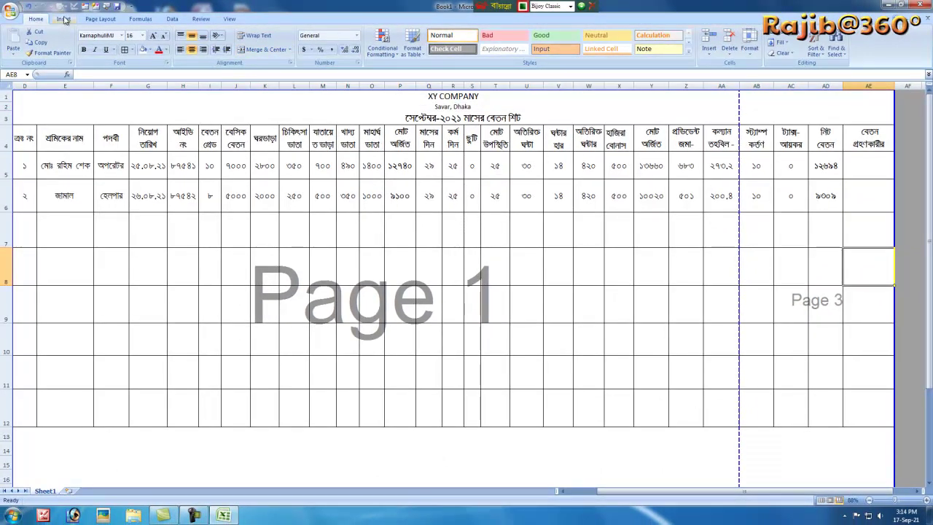
left_click(100, 19)
left_click(300, 56)
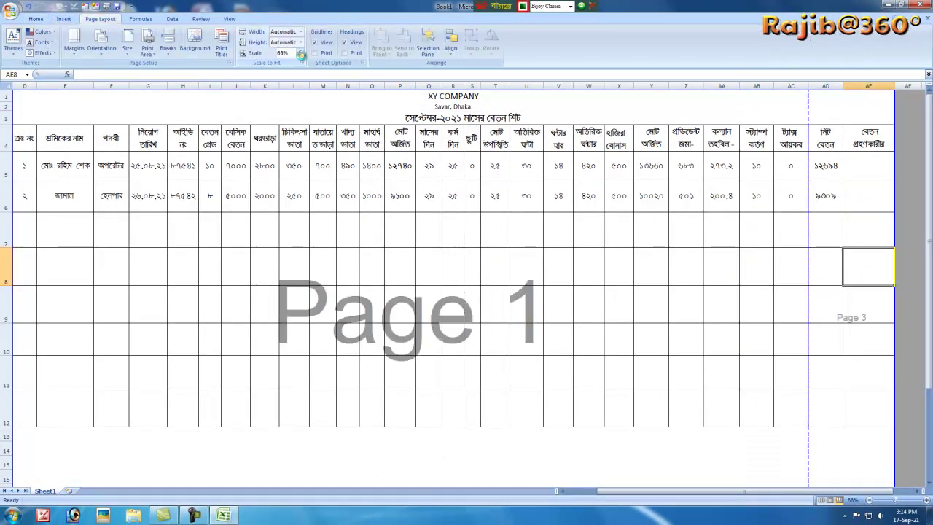
left_click(300, 56)
left_click(300, 56)
left_click(685, 299)
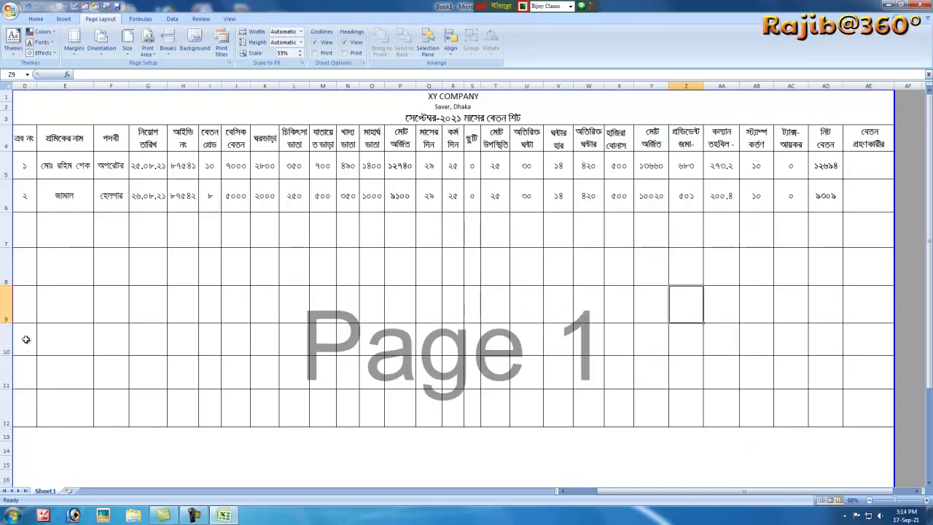
Delete the surplus empty table cells D10:AE15 and shrink row 9 to a low totals row
left_click_drag(26, 340, 875, 454)
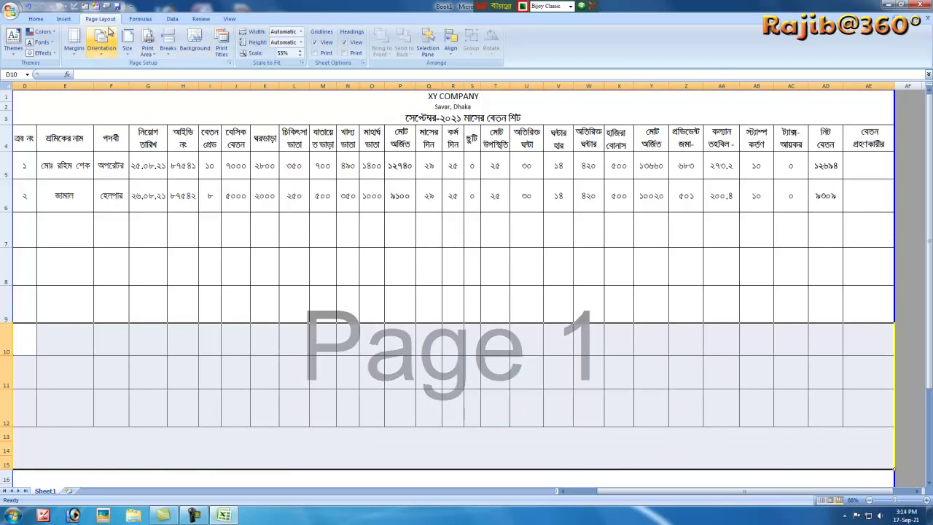
left_click(35, 19)
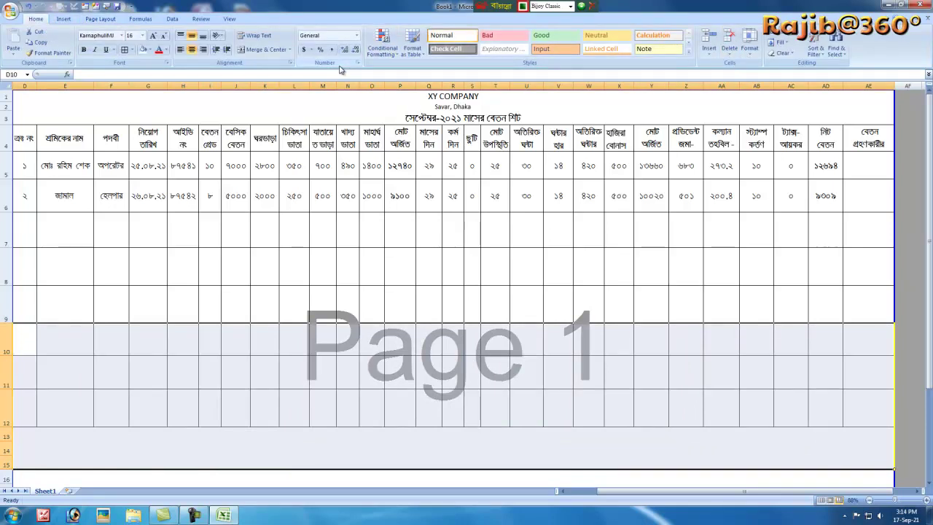
left_click(728, 47)
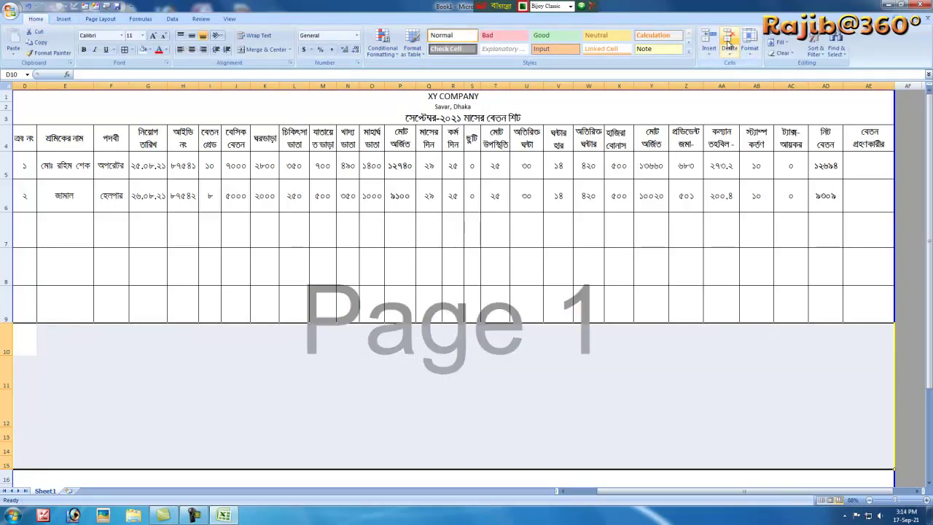
left_click(652, 303)
left_click_drag(8, 318, 8, 295)
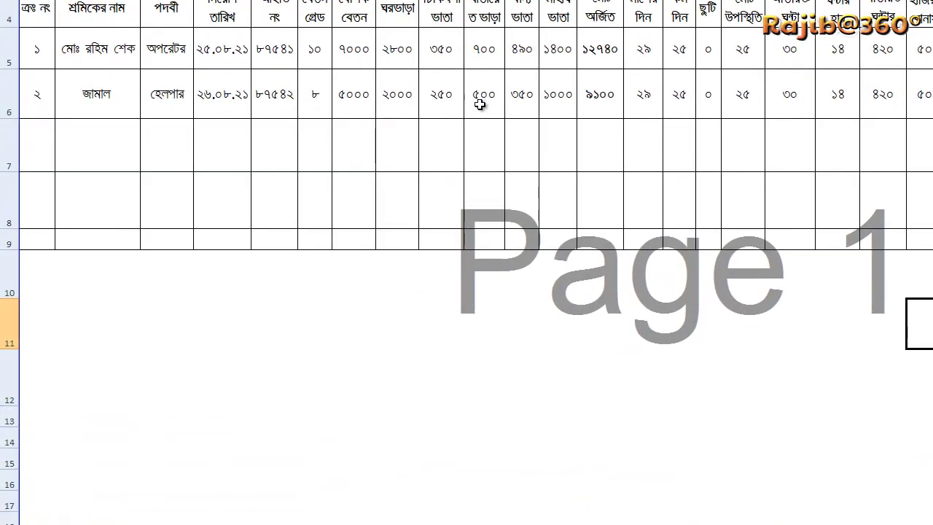
AutoSum the basic pay, allowance and gross pay columns J5:P9 into row 9
left_click_drag(364, 27, 621, 240)
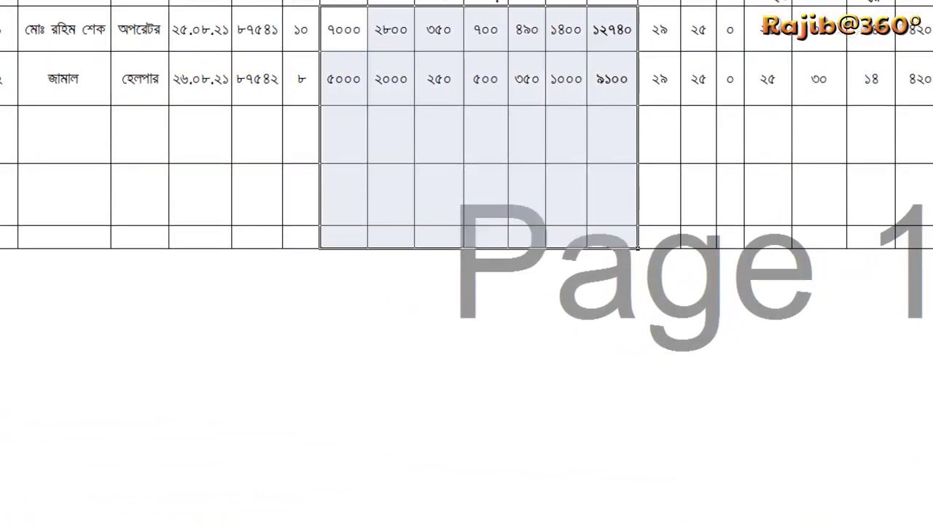
key("alt+equal")
left_click_drag(777, 328, 801, 328)
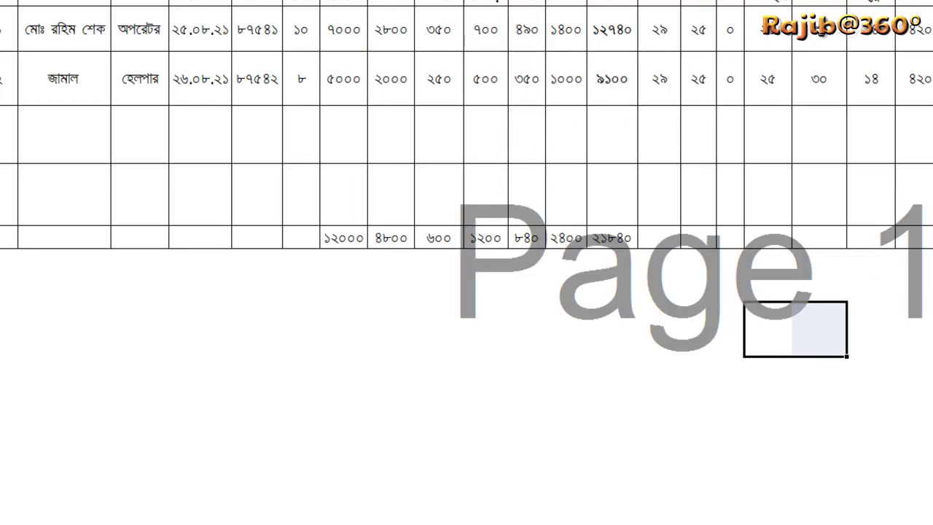
AutoSum the overtime, bonus, earnings, deduction and net salary columns U5:AD9 into row 9
scroll(527, 55, "right", 5)
left_click(327, 49)
left_click_drag(327, 49, 433, 231)
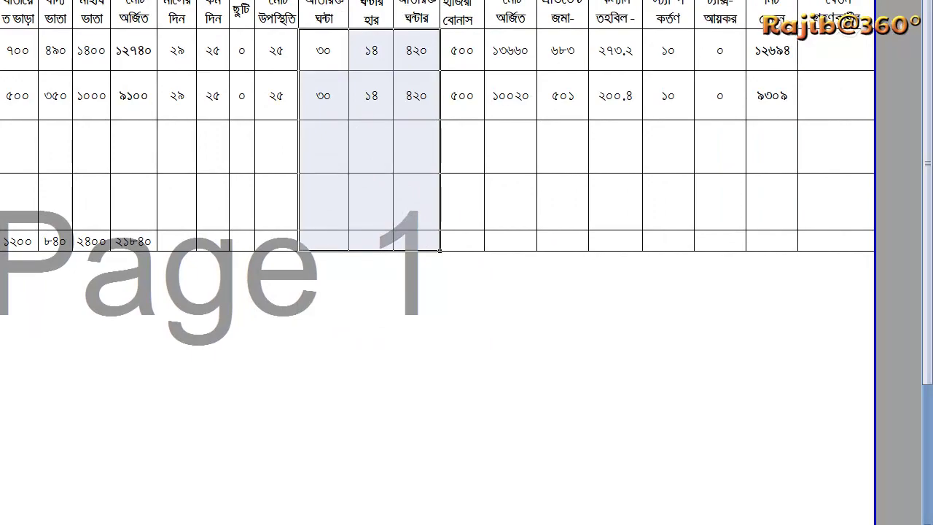
left_click(502, 138)
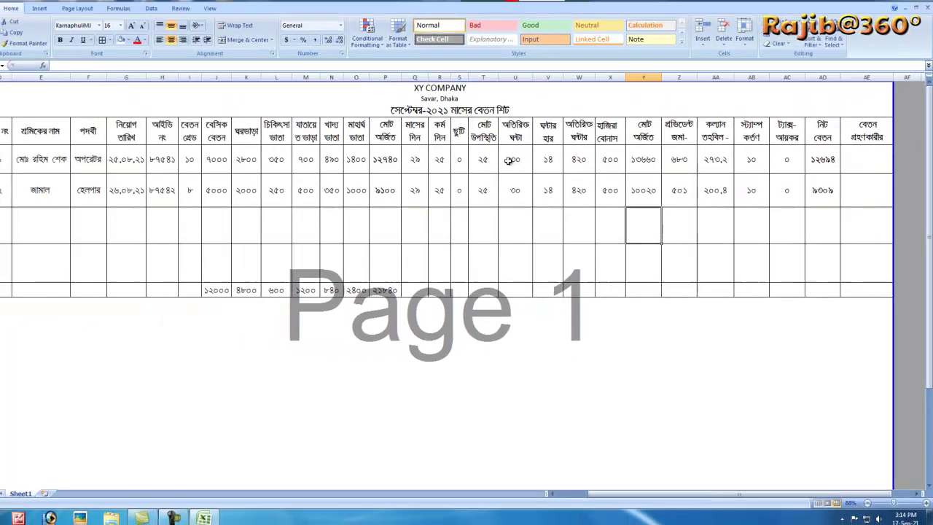
left_click_drag(321, 50, 479, 175)
left_click_drag(630, 250, 823, 291)
left_click(778, 33)
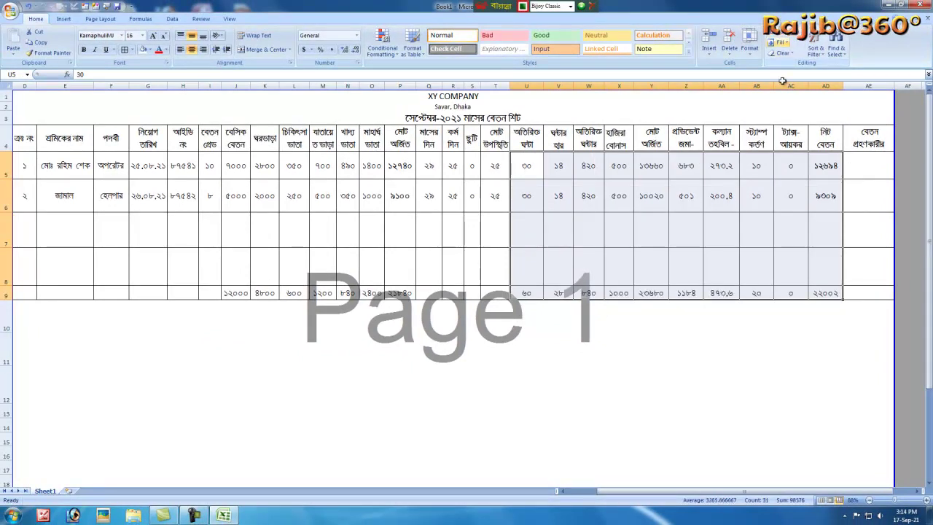
left_click(676, 327)
Make the totals row D9:AE9 bold
left_click_drag(31, 293, 874, 289)
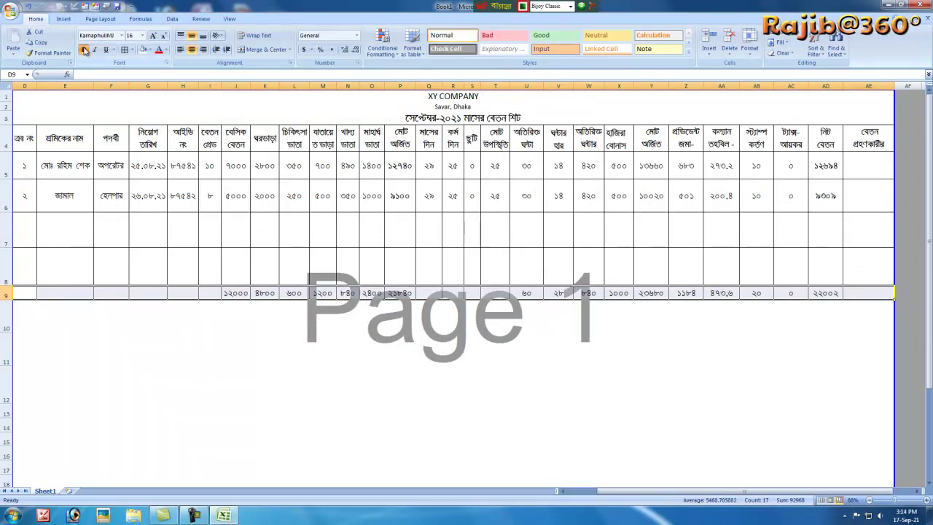
left_click(688, 354)
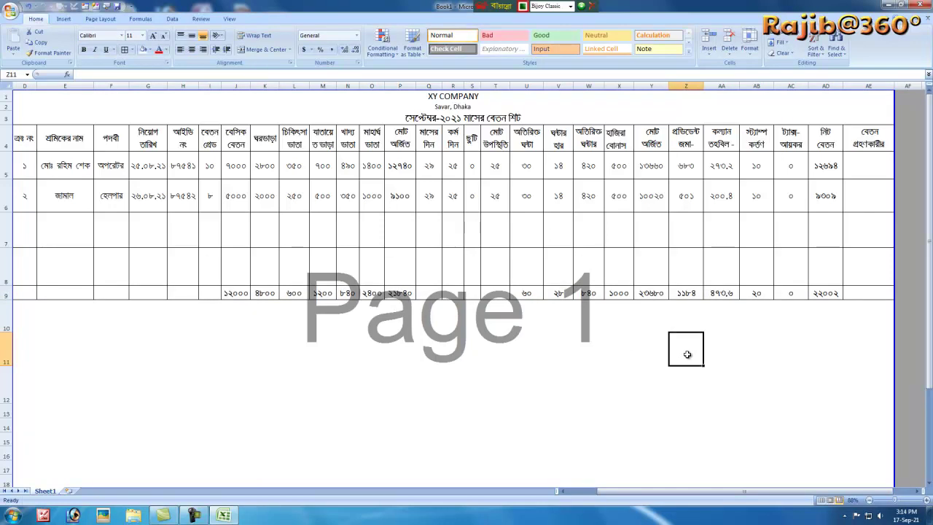
Enlarge the XY COMPANY title to 18 pt and make it bold
left_click(457, 97)
left_click(149, 35)
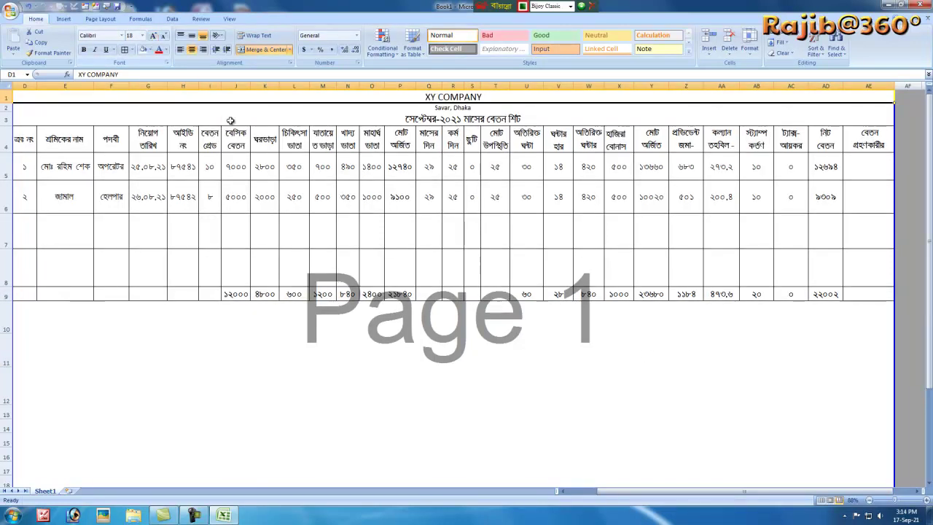
left_click(550, 346)
left_click(709, 357)
left_click(471, 98)
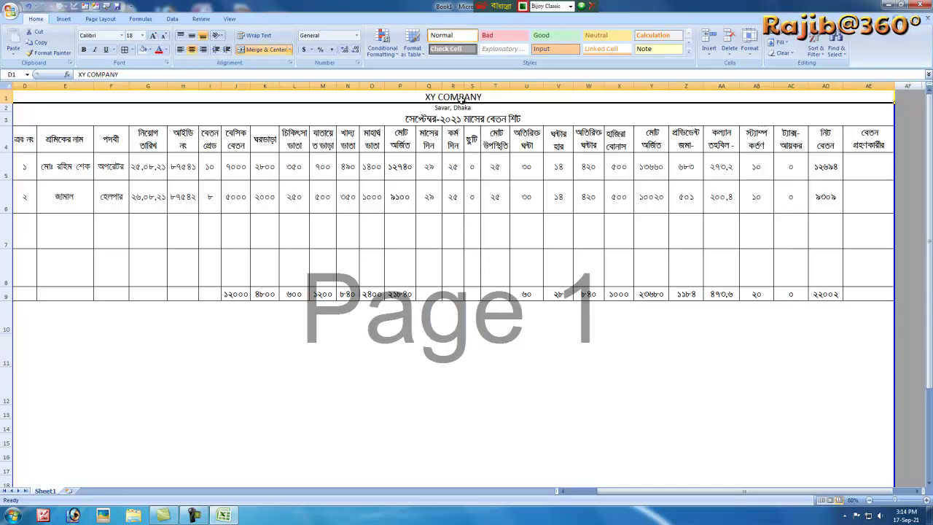
left_click(83, 49)
left_click(568, 359)
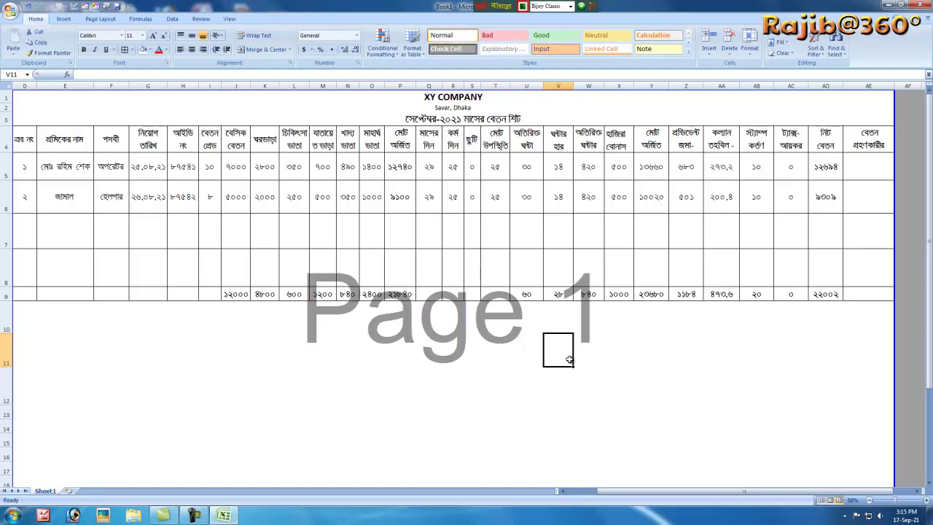
scroll(314, 381, "down", 6)
scroll(314, 379, "up", 5)
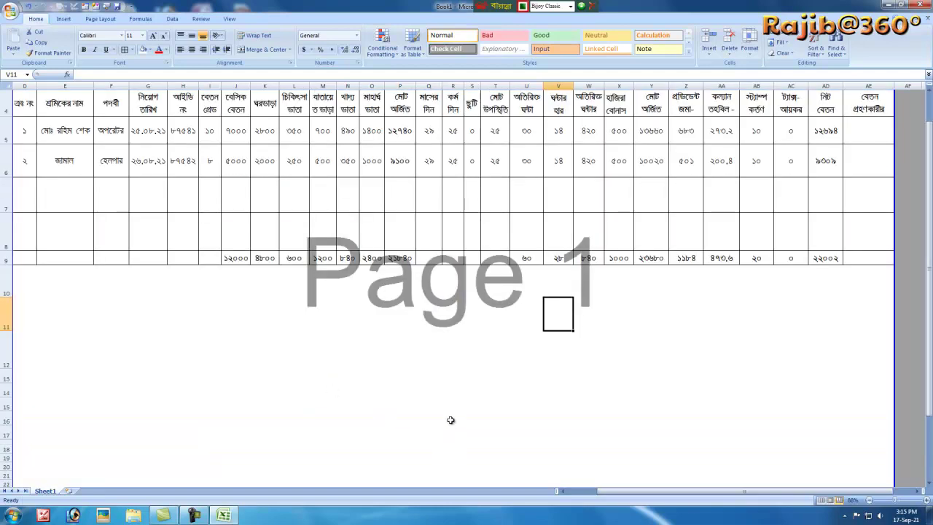
scroll(450, 420, "down", 6)
scroll(450, 410, "up", 5)
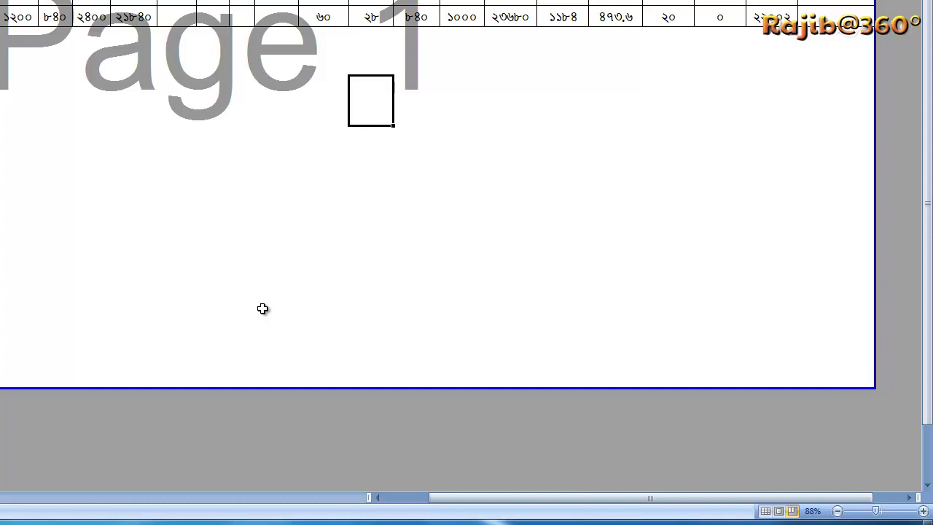
scroll(400, 381, "up", 1)
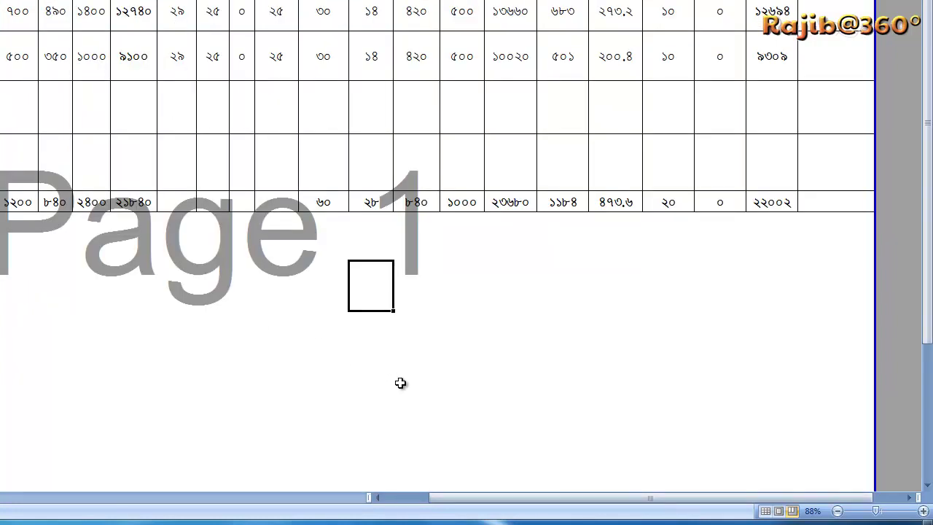